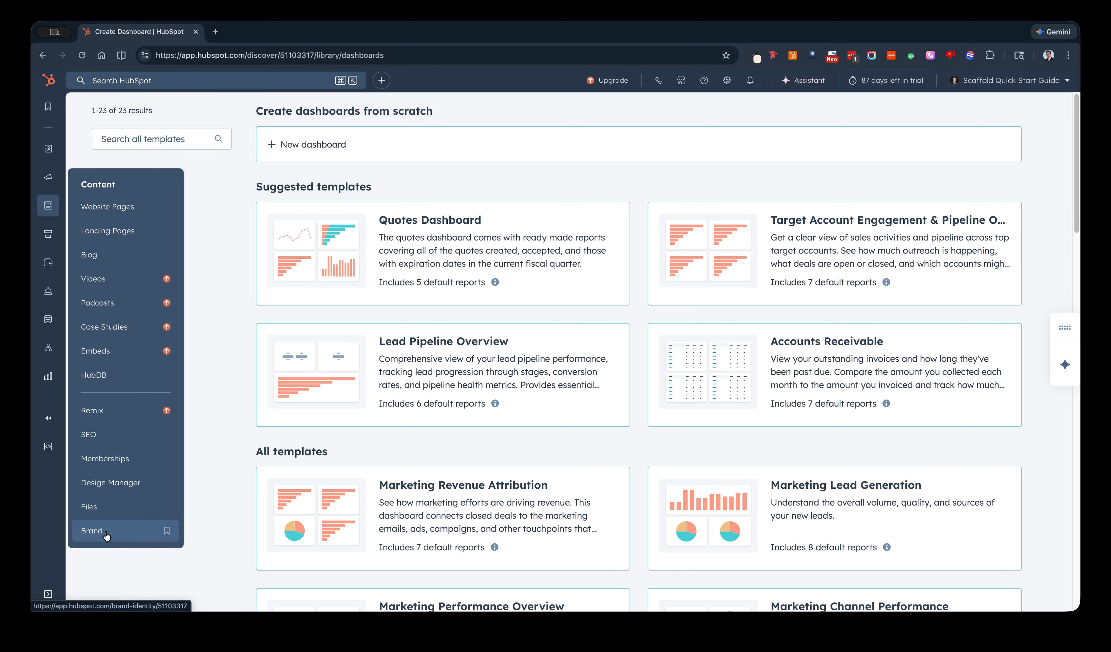
Open the Brand Identity page and upload the Terrier logo image as the default brand logo.
{"action": "left_click", "coordinate": [107, 532]}
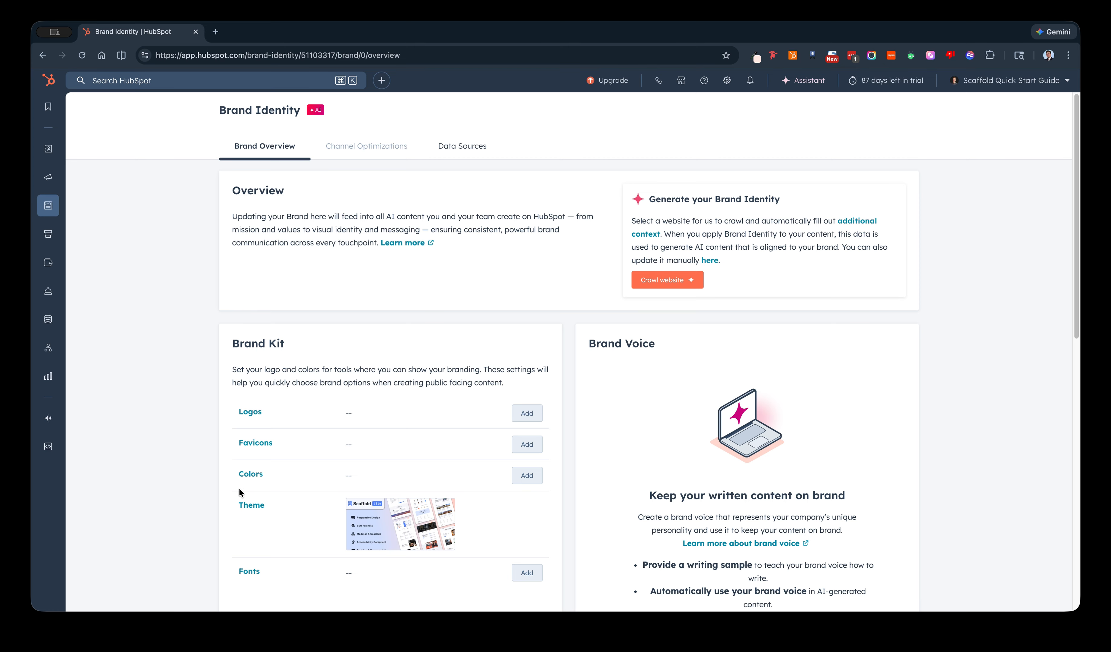
{"action": "scroll", "coordinate": [313, 448], "scroll_direction": "down", "scroll_amount": 1}
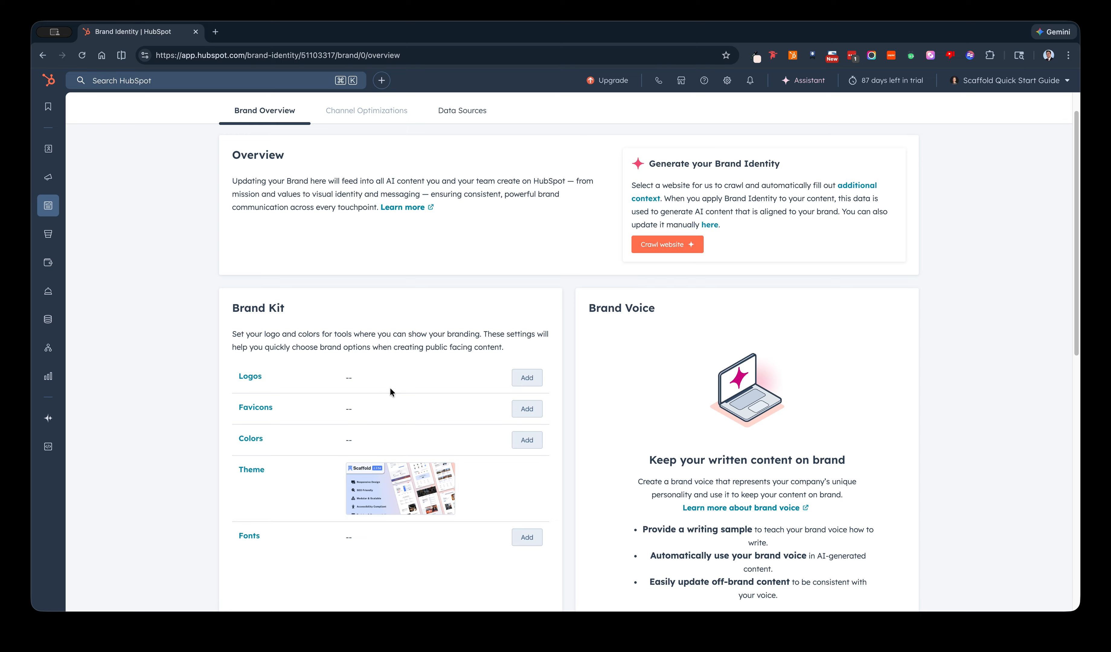
{"action": "left_click", "coordinate": [532, 381]}
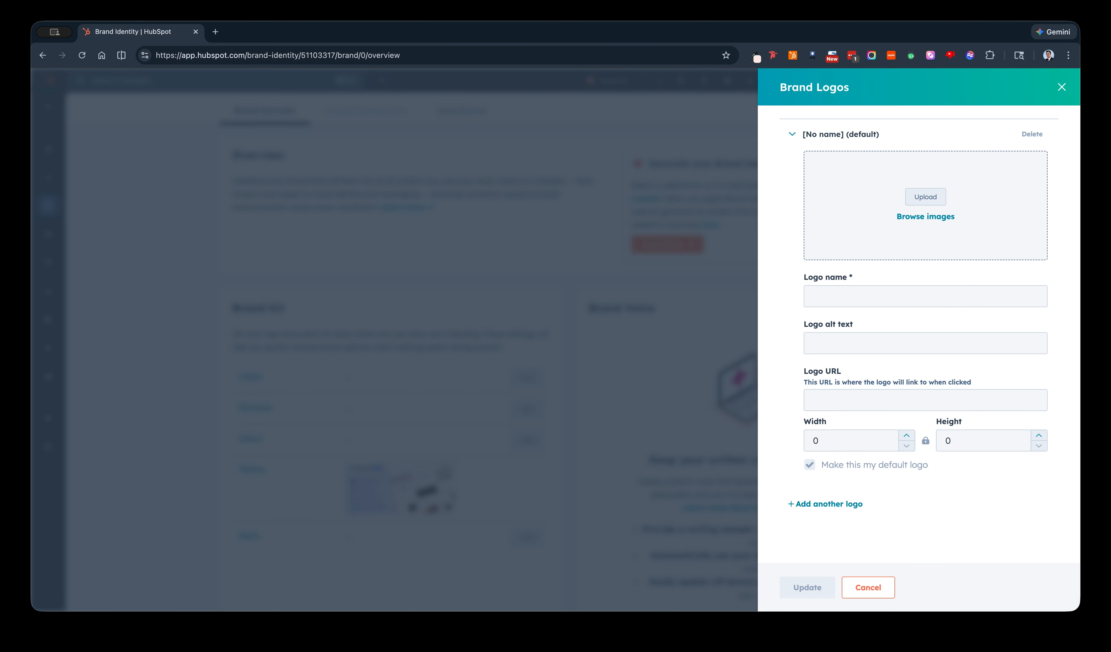
{"action": "left_click_drag", "start_coordinate": [1105, 215], "coordinate": [933, 215]}
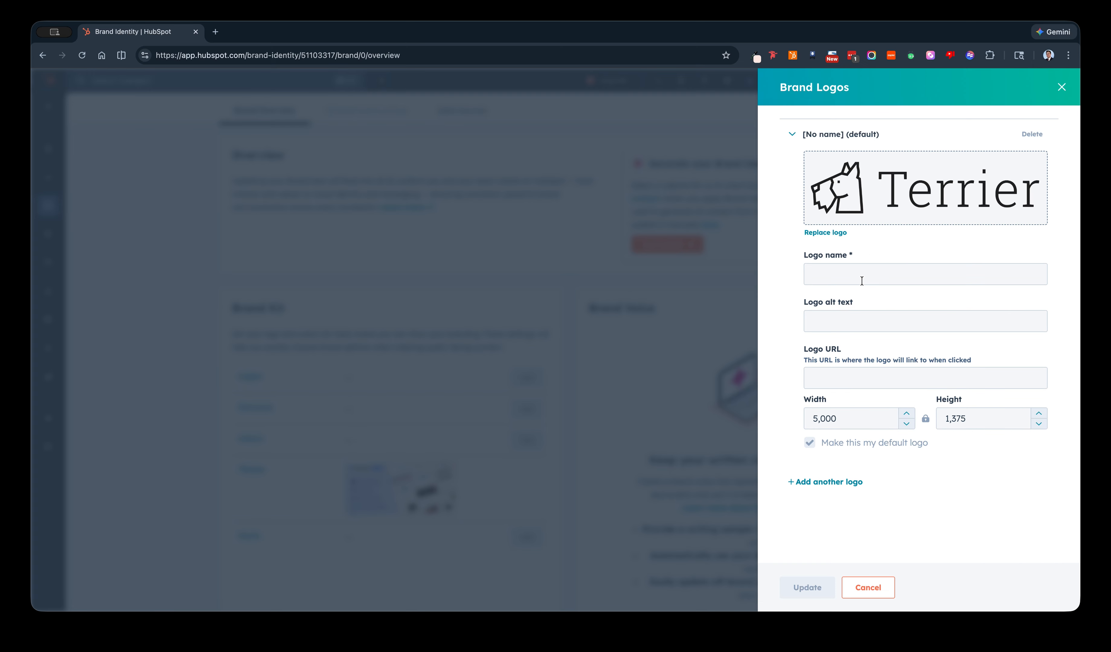
Name the logo Terrier Digital LLC, reuse that name as its alt text, and save the brand logo.
{"action": "left_click", "coordinate": [868, 273]}
{"action": "type", "text": "Terrier"}
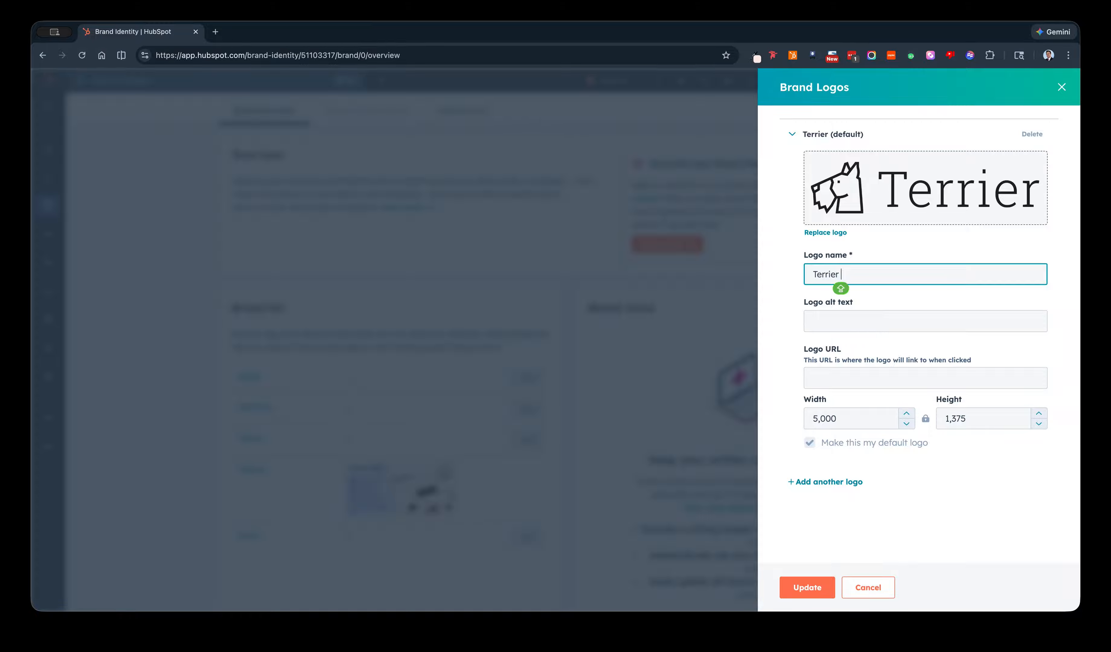
{"action": "type", "text": " Digital L"}
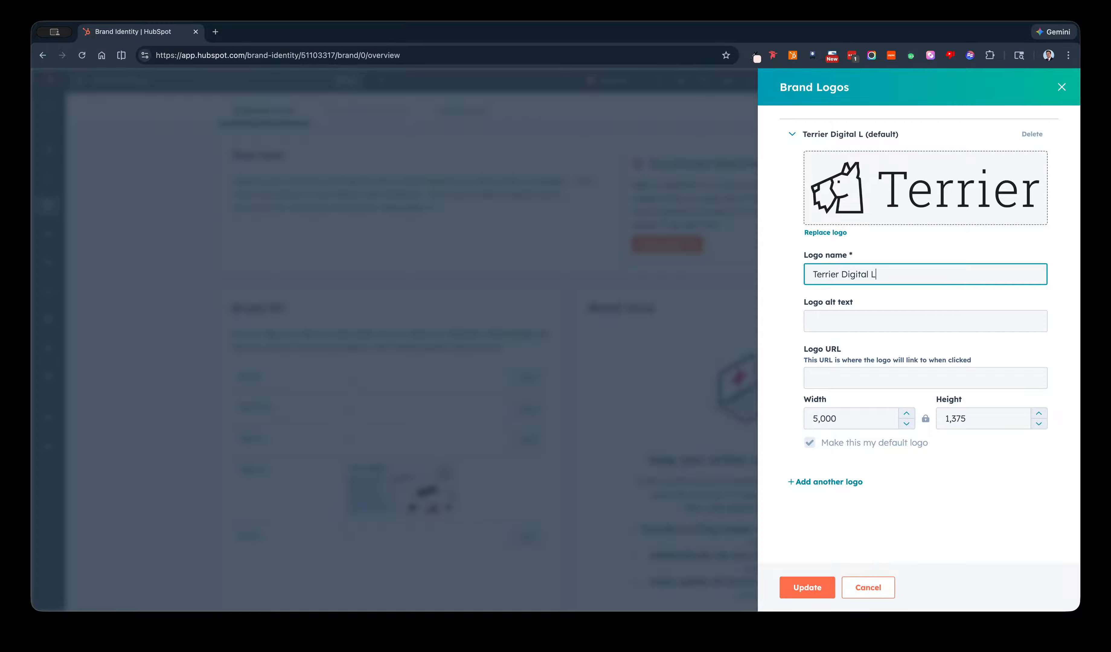
{"action": "type", "text": "LC"}
{"action": "left_click", "coordinate": [871, 269]}
{"action": "triple_click", "coordinate": [867, 275]}
{"action": "key", "text": "super+c"}
{"action": "left_click", "coordinate": [850, 321]}
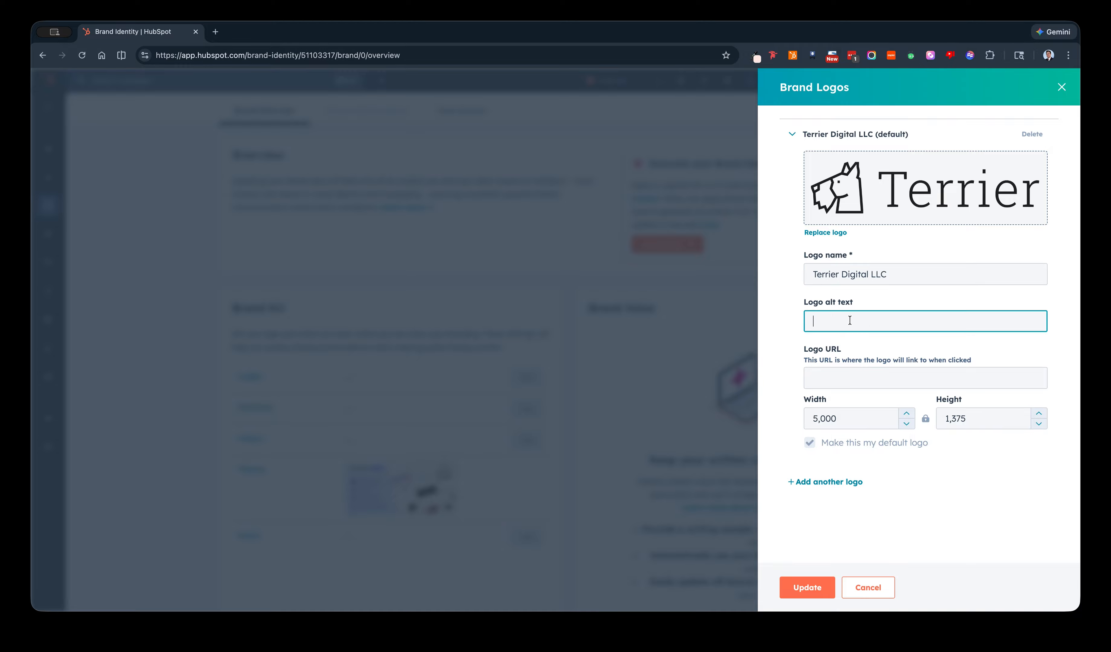
{"action": "key", "text": "super+v"}
{"action": "left_click", "coordinate": [811, 590]}
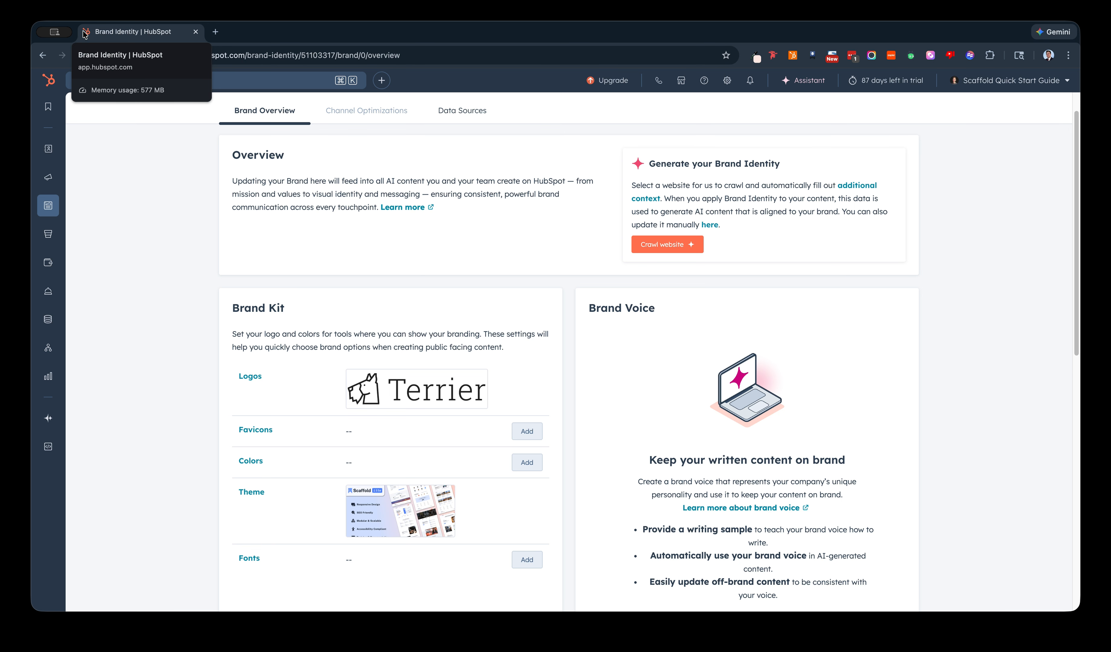
Upload the terrier head image as the default brand favicon, name it Terrier Digital LLC, and save it.
{"action": "left_click", "coordinate": [521, 432]}
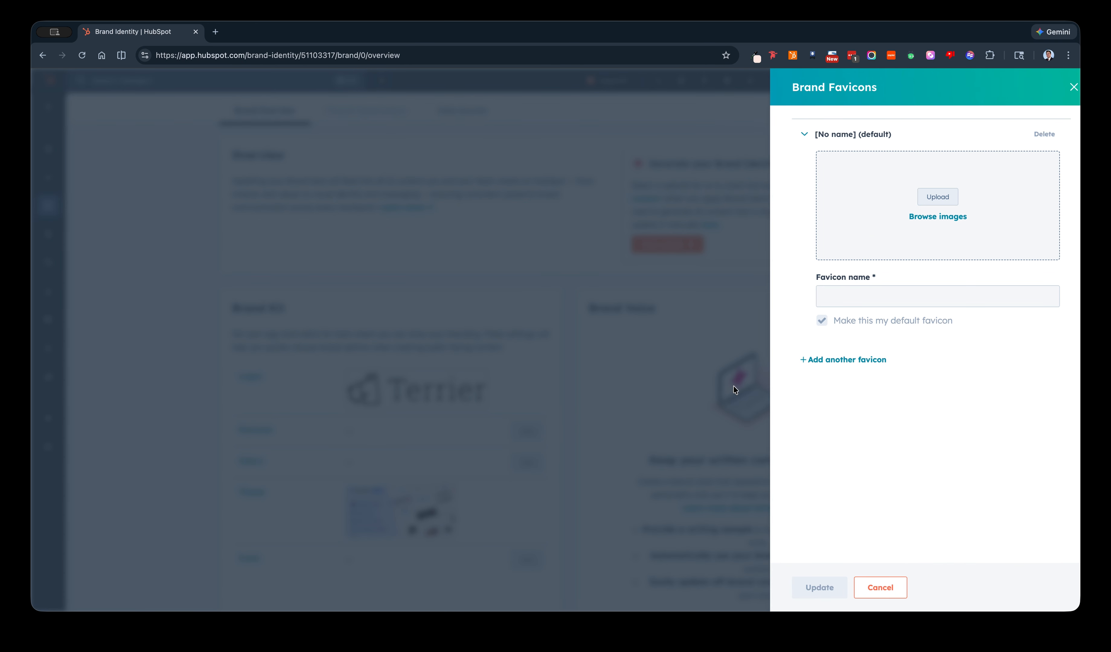
{"action": "left_click_drag", "start_coordinate": [1084, 195], "coordinate": [952, 198]}
{"action": "left_click", "coordinate": [883, 322]}
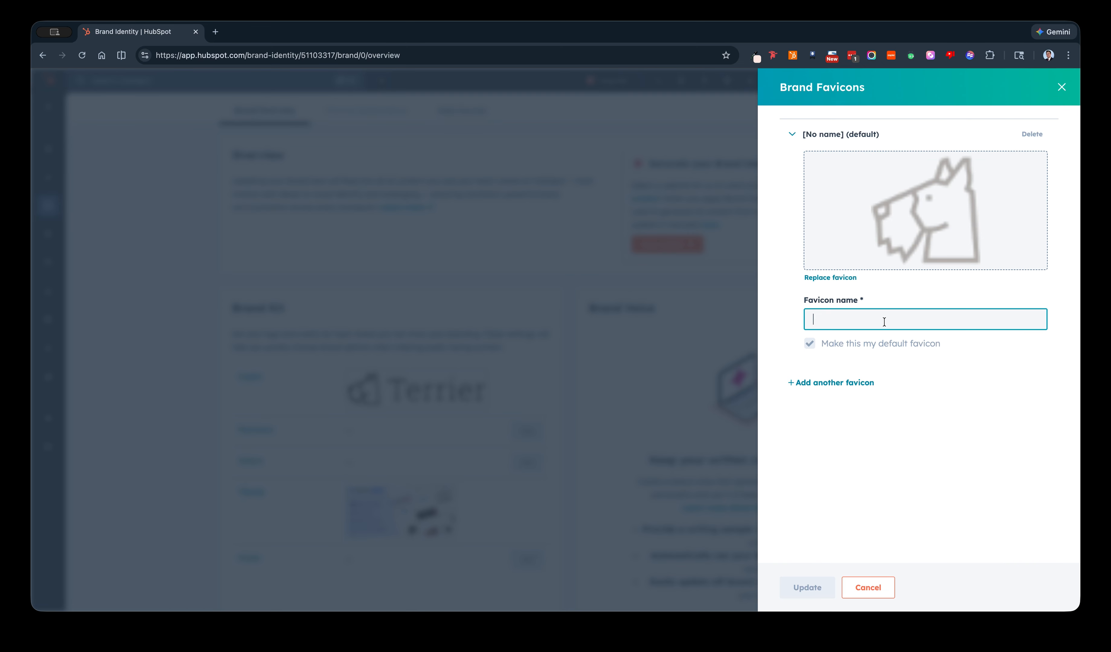
{"action": "type", "text": "Terrie"}
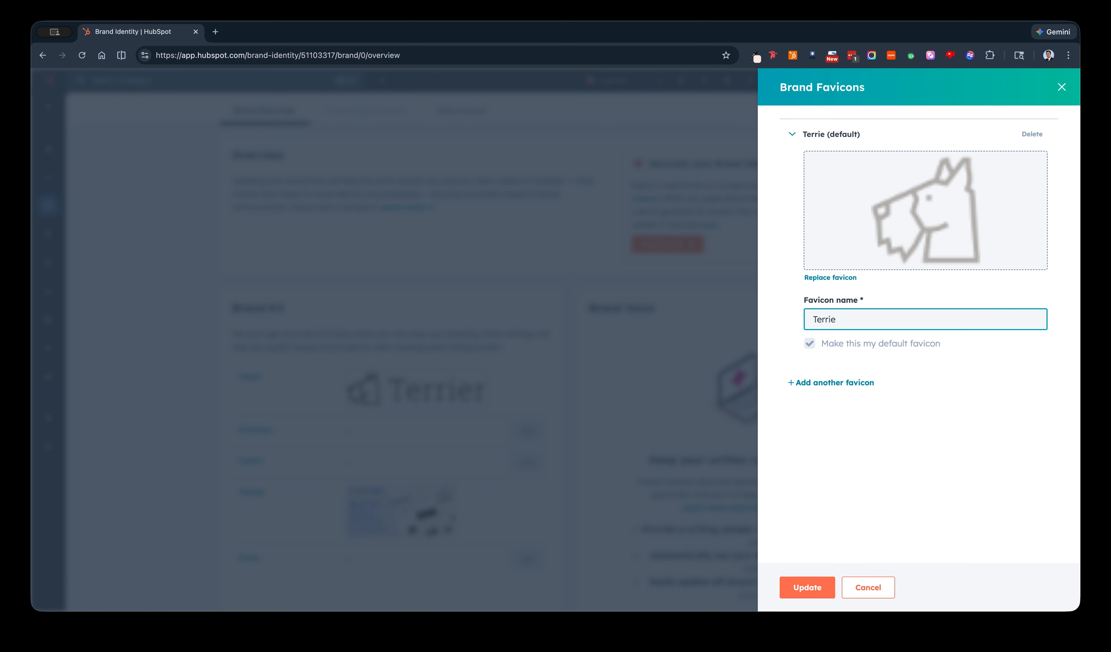
{"action": "type", "text": "r F"}
{"action": "key", "text": "BackSpace"}
{"action": "type", "text": "Digital LLC"}
{"action": "left_click", "coordinate": [801, 589]}
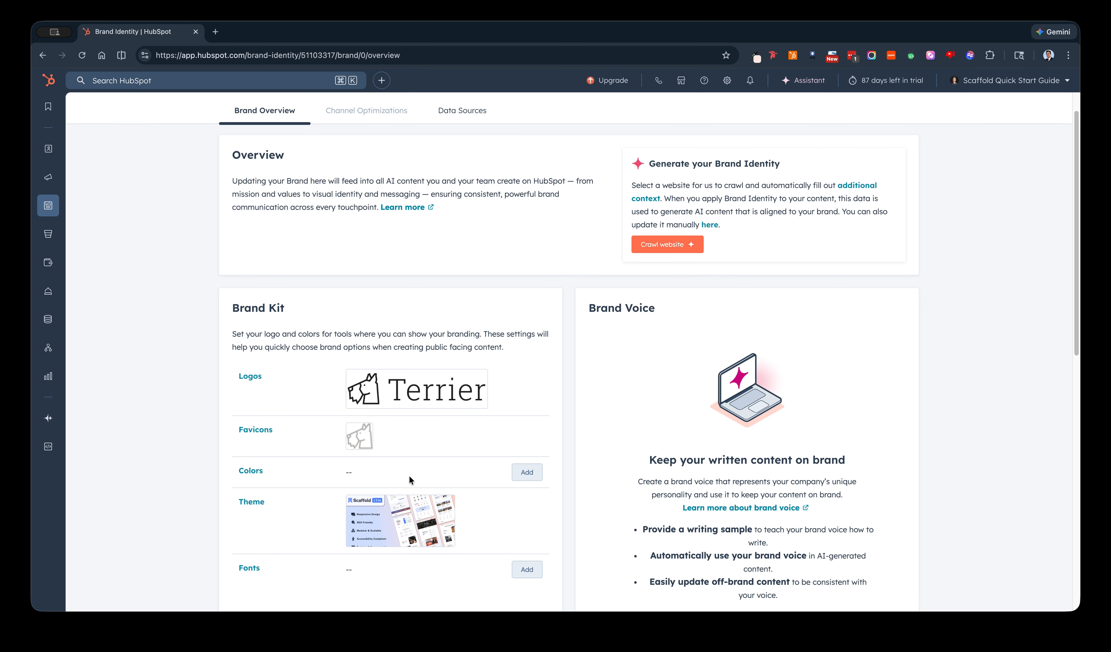
Set the primary brand color to #598bff and the secondary to #ff7a59, and save the brand colors.
{"action": "left_click", "coordinate": [529, 474]}
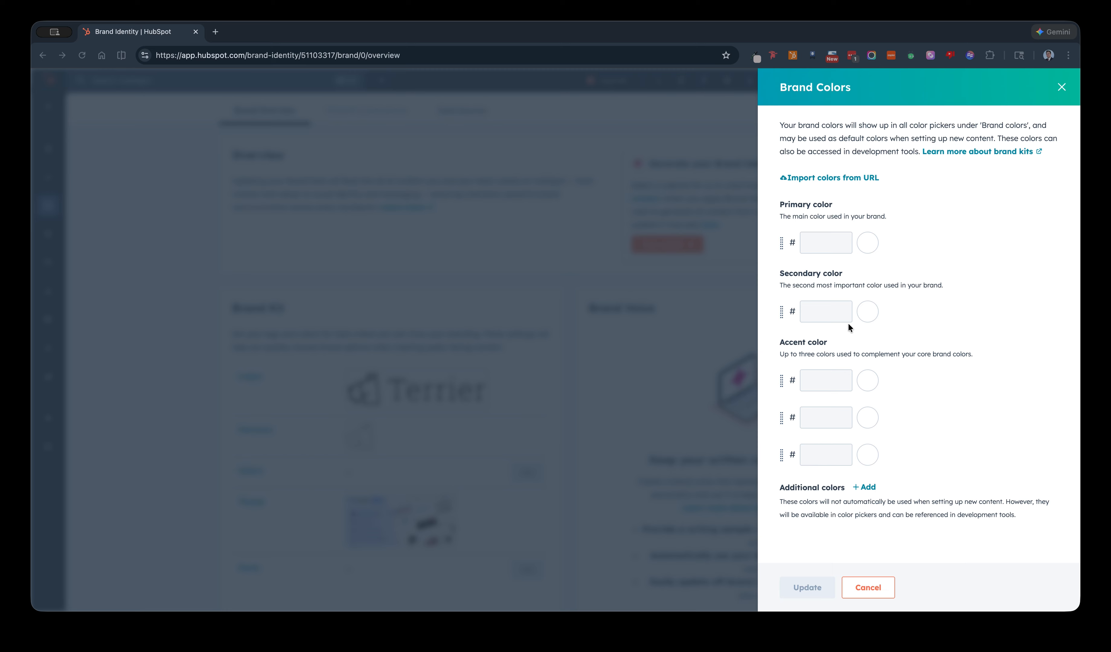
{"action": "left_click", "coordinate": [823, 241]}
{"action": "type", "text": "598bff"}
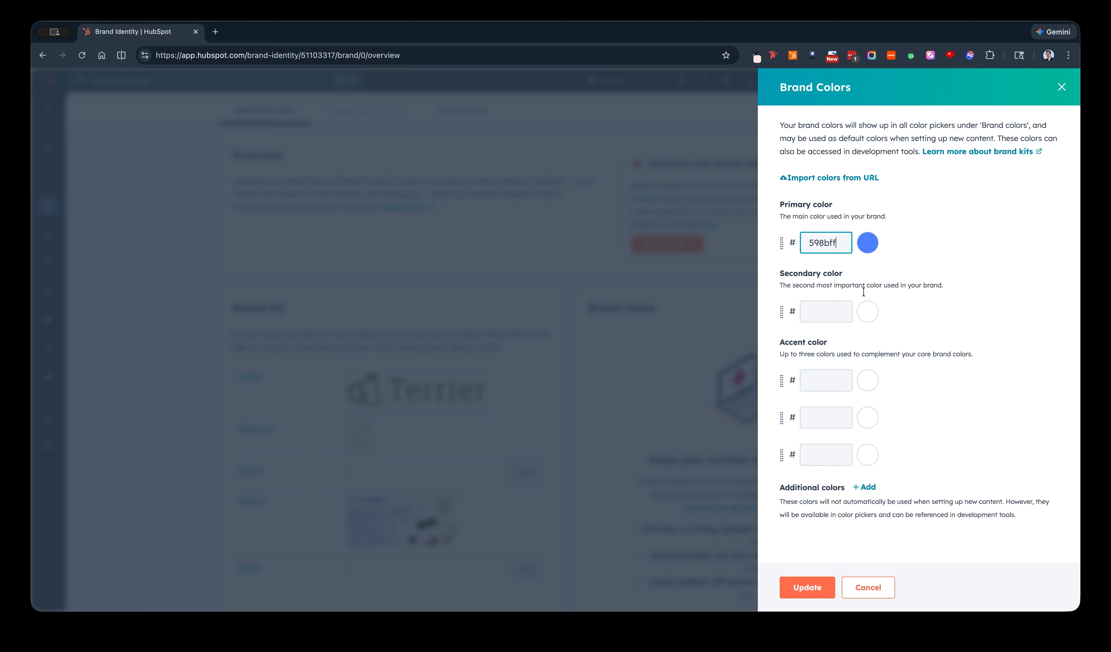
{"action": "left_click", "coordinate": [831, 319]}
{"action": "key", "text": "super+Tab"}
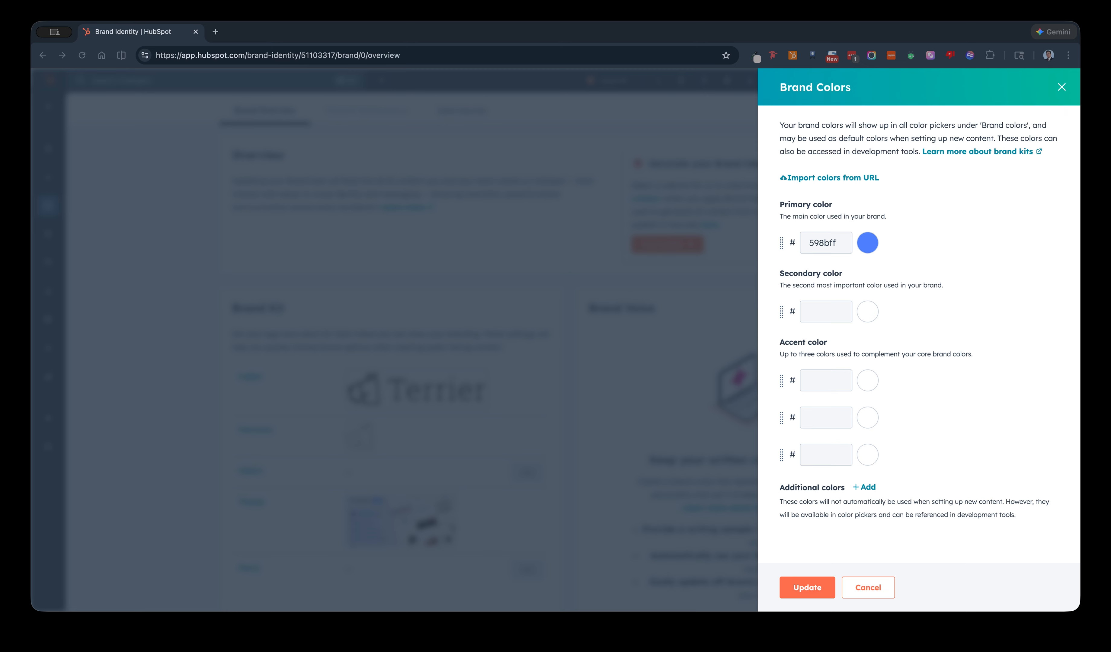
{"action": "left_click", "coordinate": [813, 309]}
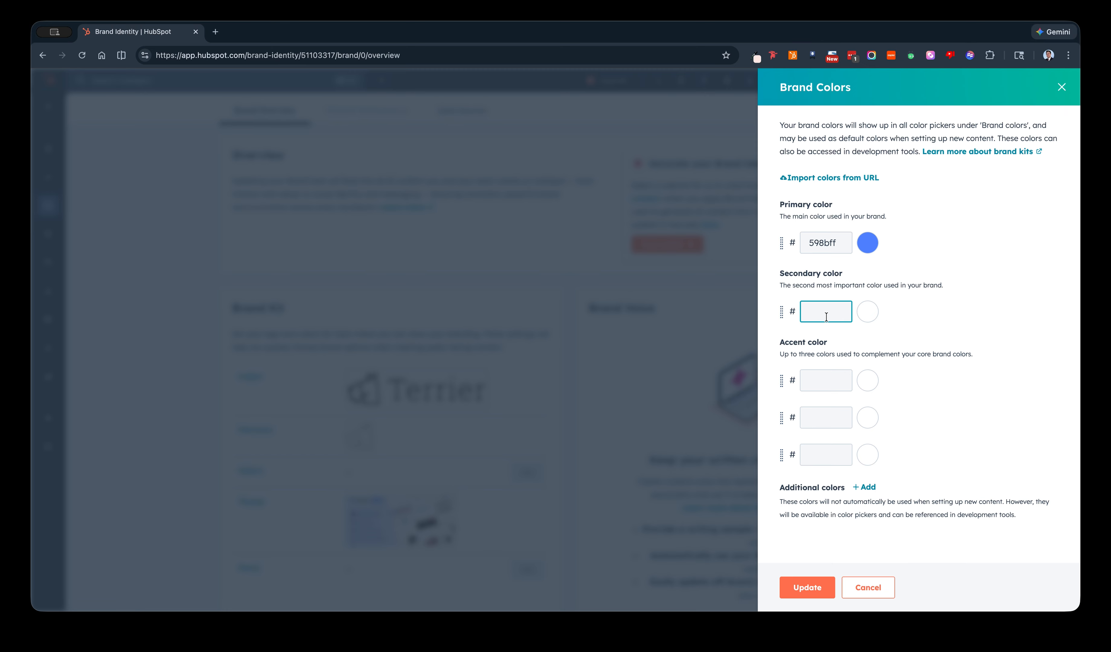
{"action": "type", "text": "ff7a59"}
{"action": "left_click", "coordinate": [809, 588]}
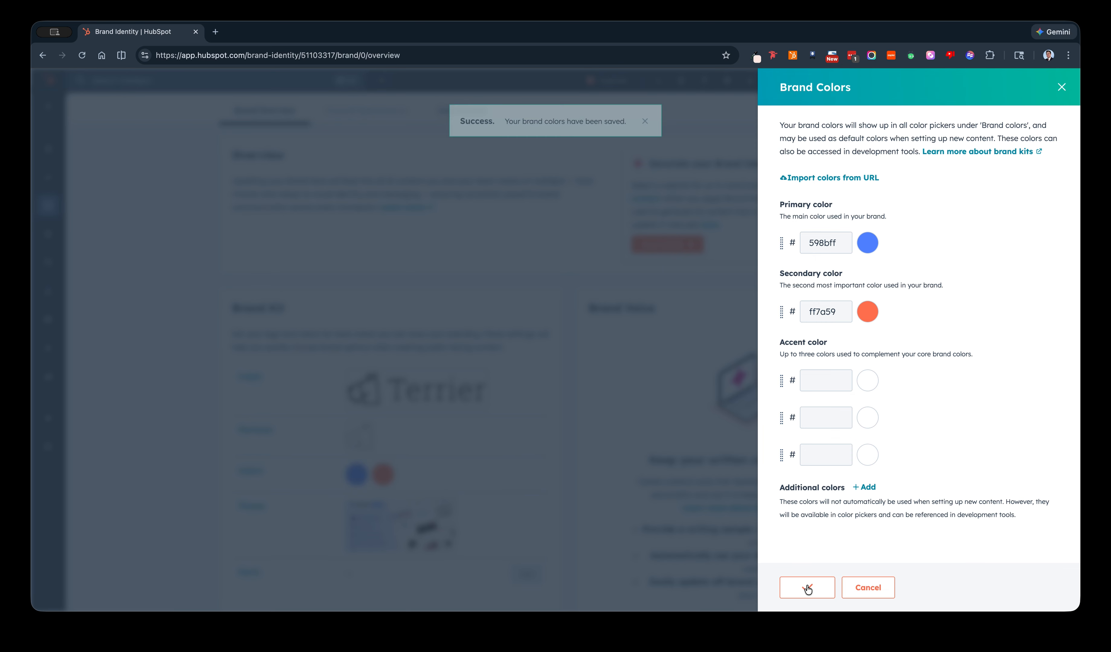
Set both the body and primary brand fonts to Public Sans and save the font settings.
{"action": "scroll", "coordinate": [492, 475], "scroll_direction": "down", "scroll_amount": 2}
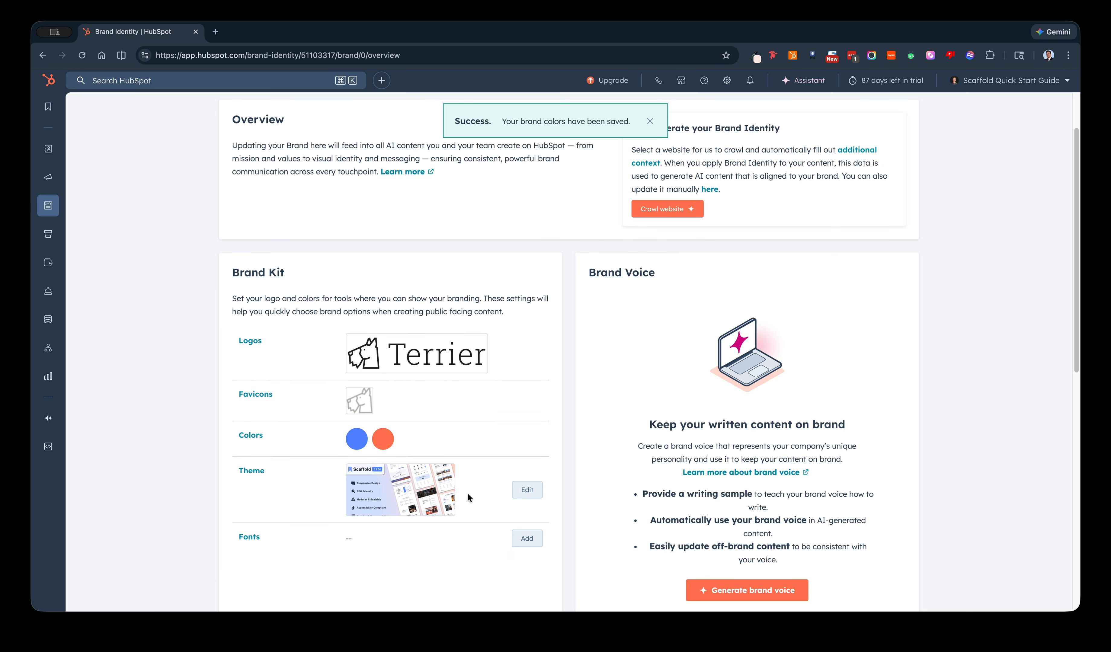
{"action": "left_click", "coordinate": [523, 539]}
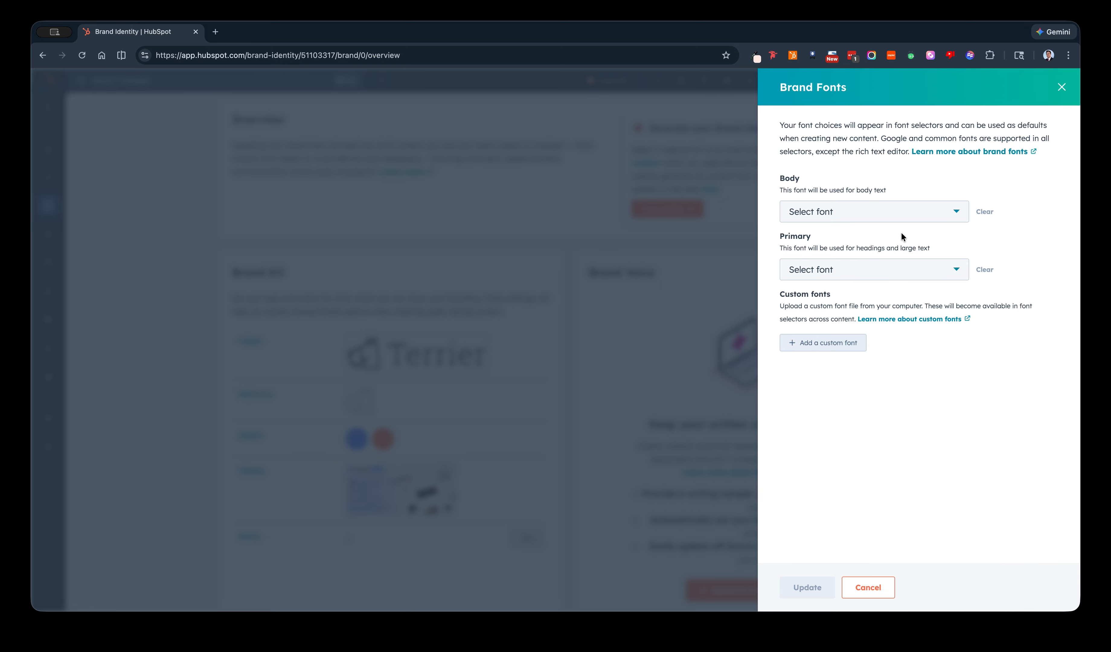
{"action": "left_click", "coordinate": [935, 215]}
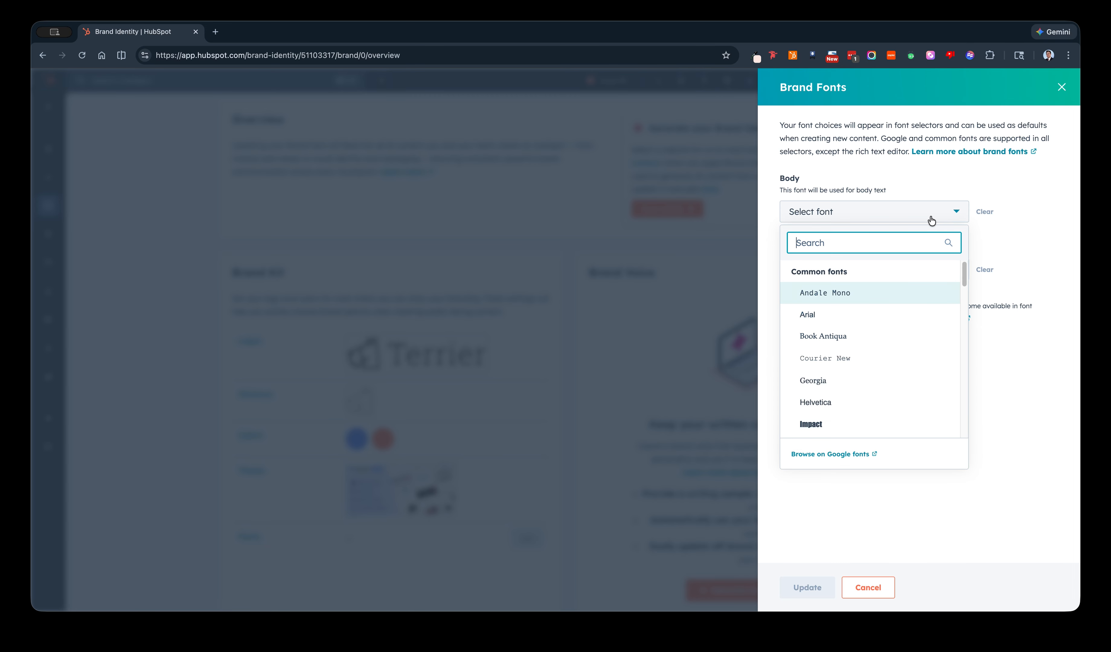
{"action": "type", "text": "publ"}
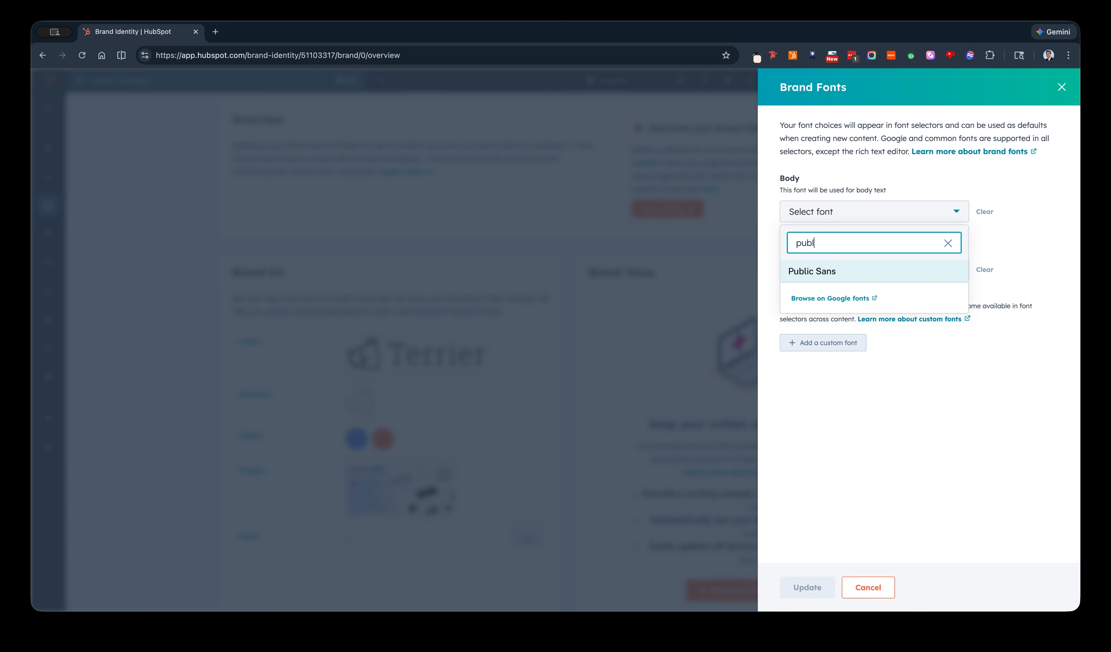
{"action": "left_click", "coordinate": [850, 271]}
{"action": "left_click", "coordinate": [911, 270]}
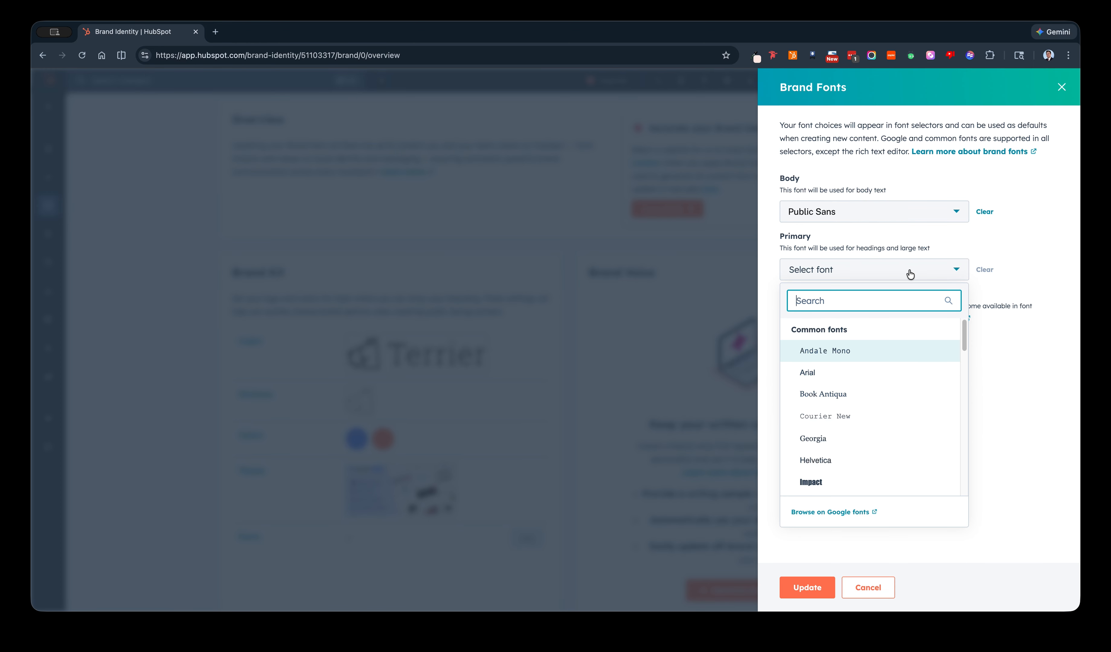
{"action": "type", "text": "publ"}
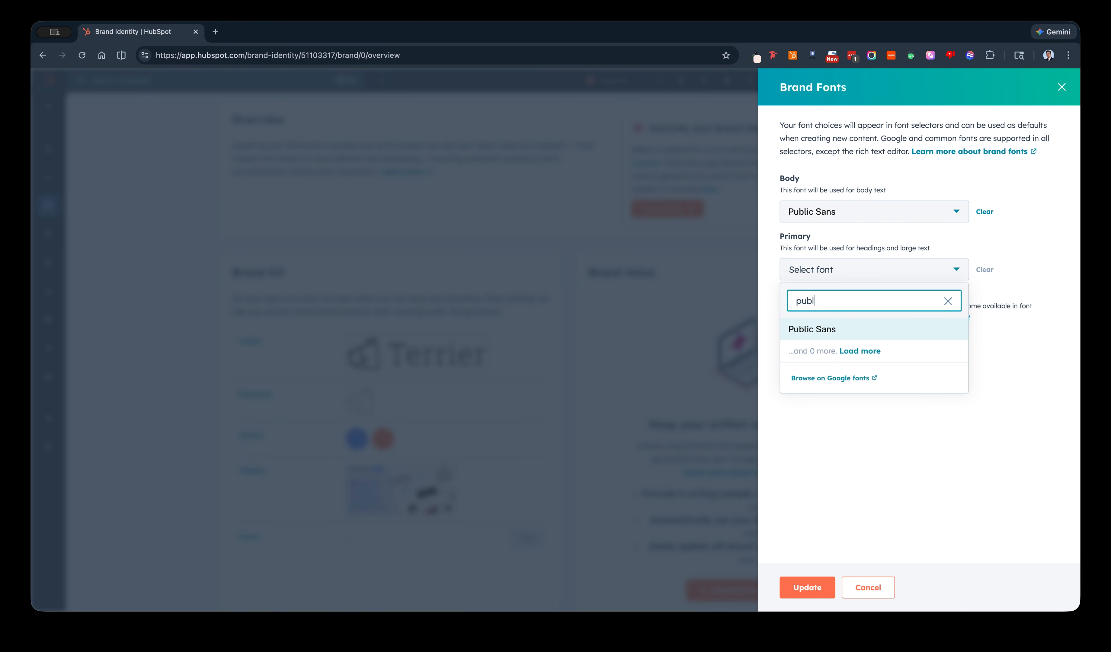
{"action": "left_click", "coordinate": [827, 328]}
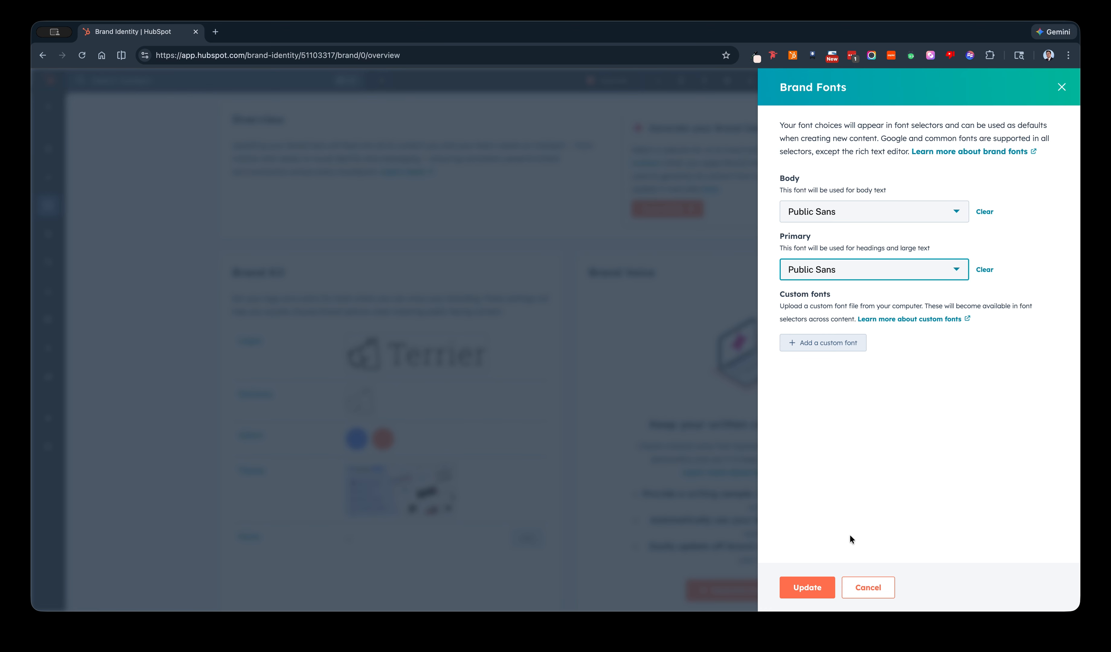
{"action": "left_click", "coordinate": [811, 586]}
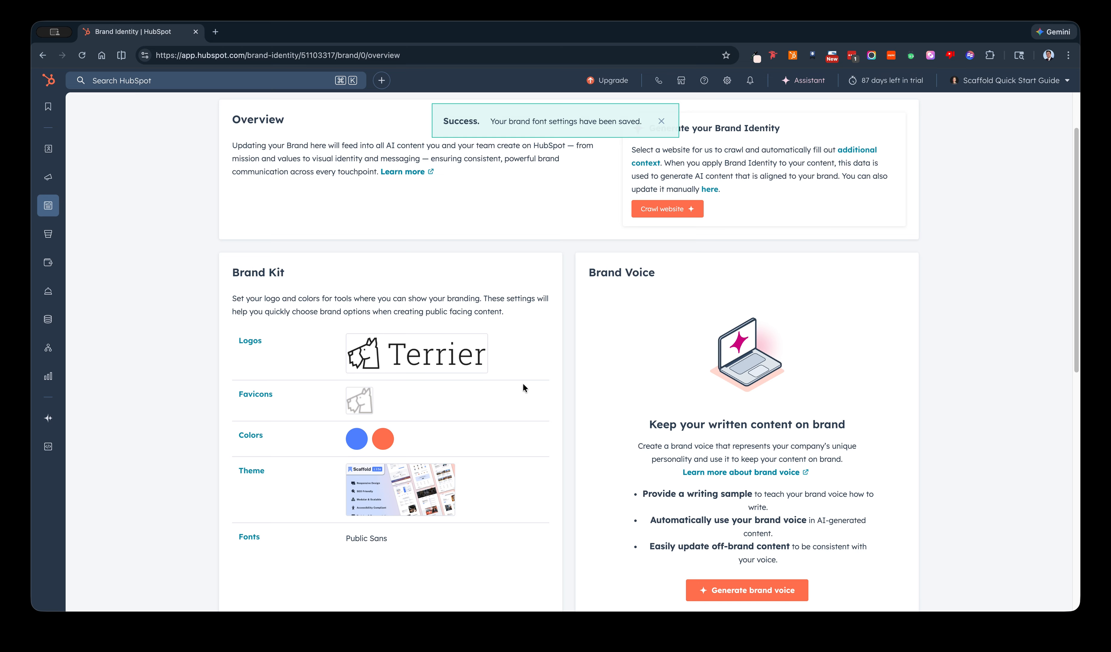
Open the brand kit's Scaffold Lite theme in the theme editor and look over its global theme styles.
{"action": "scroll", "coordinate": [576, 400], "scroll_direction": "down", "scroll_amount": 1}
{"action": "scroll", "coordinate": [577, 402], "scroll_direction": "down", "scroll_amount": 2}
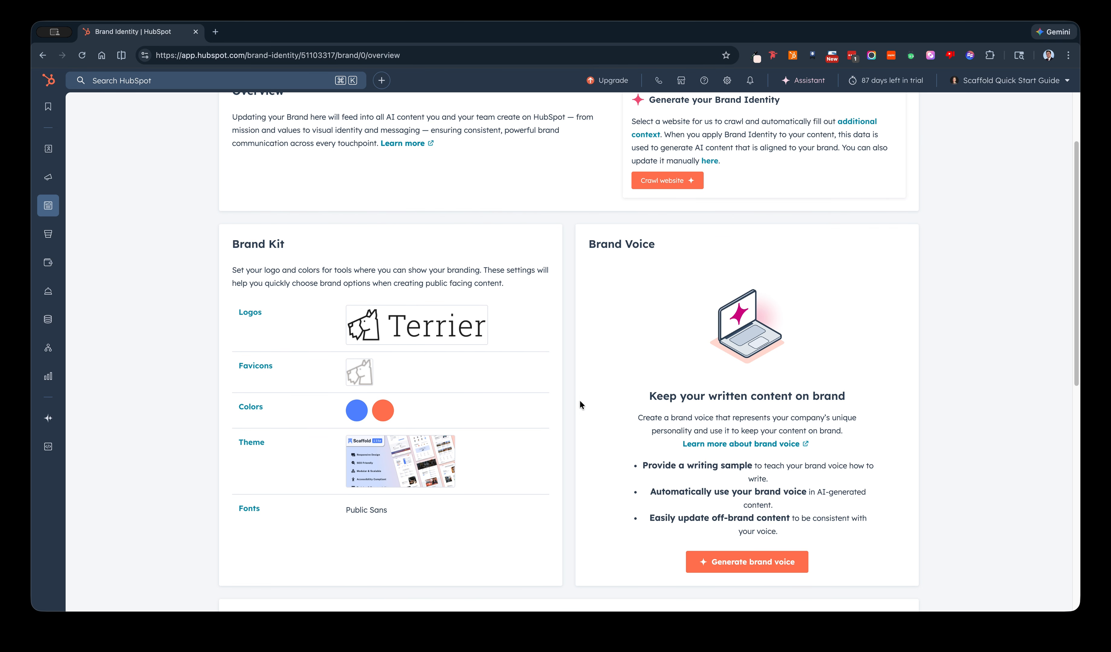
{"action": "scroll", "coordinate": [555, 309], "scroll_direction": "down", "scroll_amount": 1}
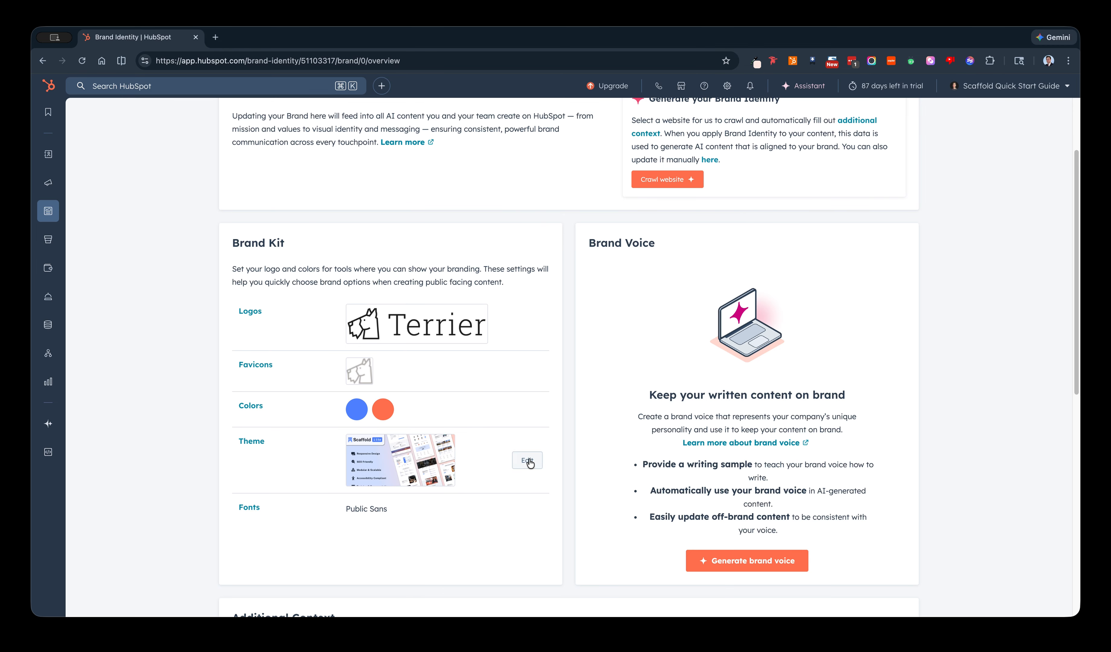
{"action": "left_click", "coordinate": [528, 461]}
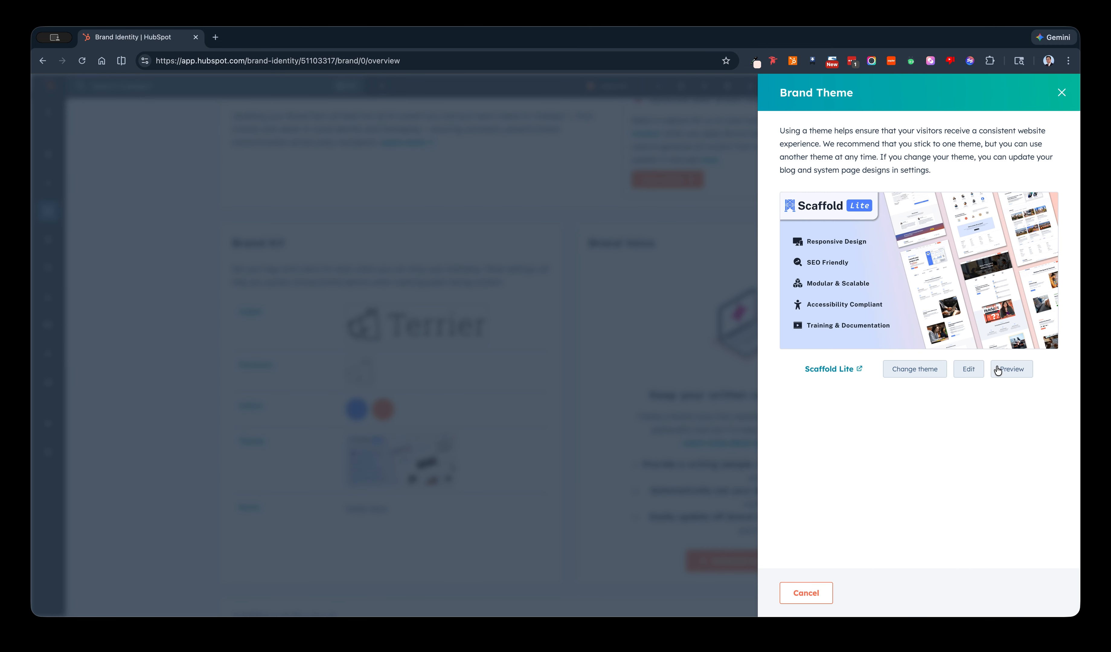
{"action": "left_click", "coordinate": [958, 367]}
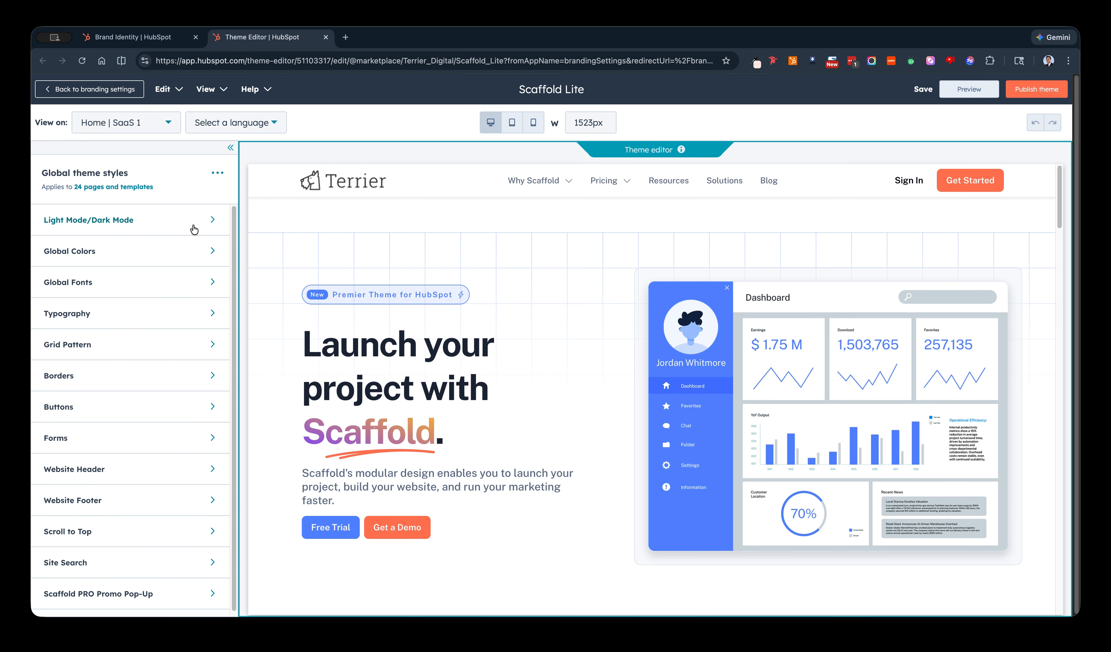
{"action": "scroll", "coordinate": [181, 280], "scroll_direction": "down", "scroll_amount": 1}
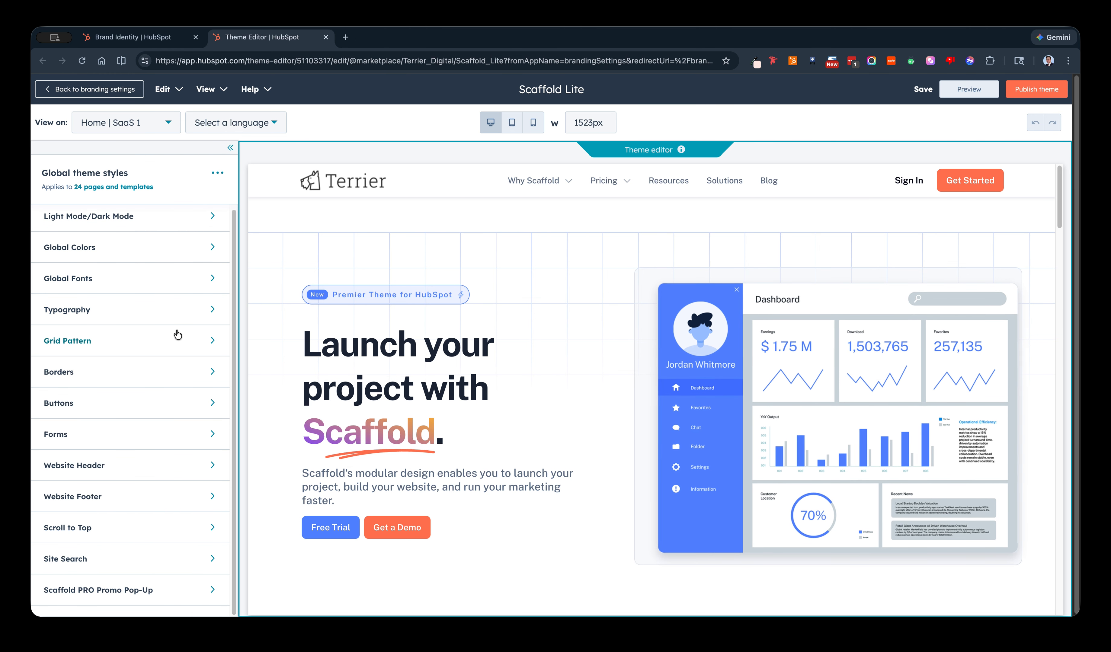
{"action": "scroll", "coordinate": [177, 334], "scroll_direction": "up", "scroll_amount": 1}
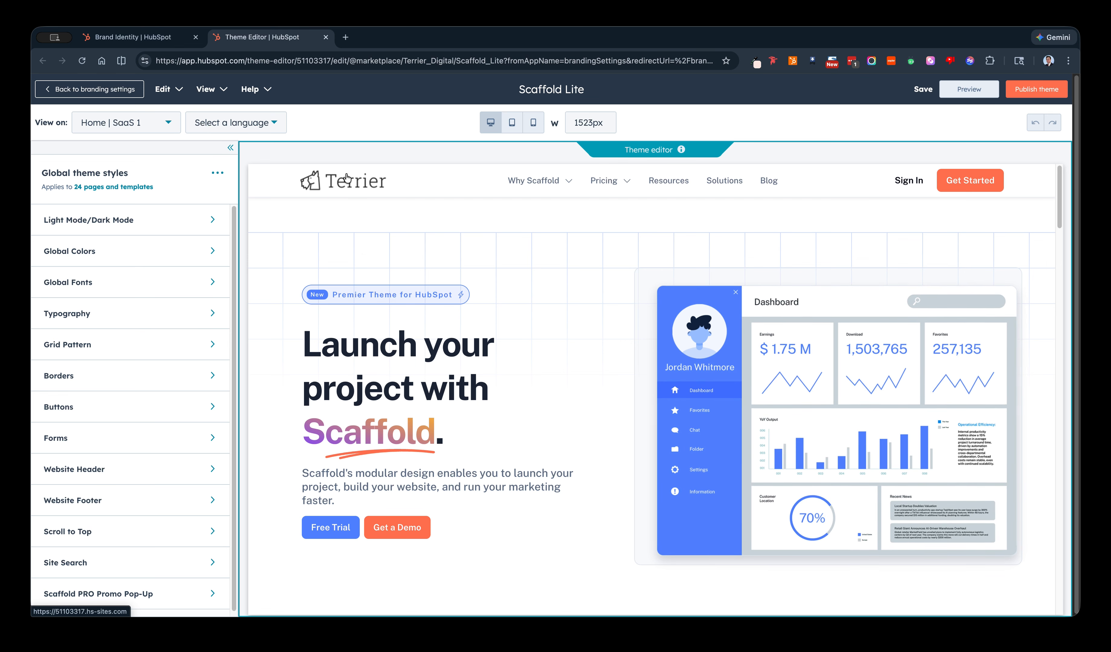
Close the Brand Theme settings on the Brand Identity page and return to the Scaffold Lite theme editor.
{"action": "left_click", "coordinate": [143, 36]}
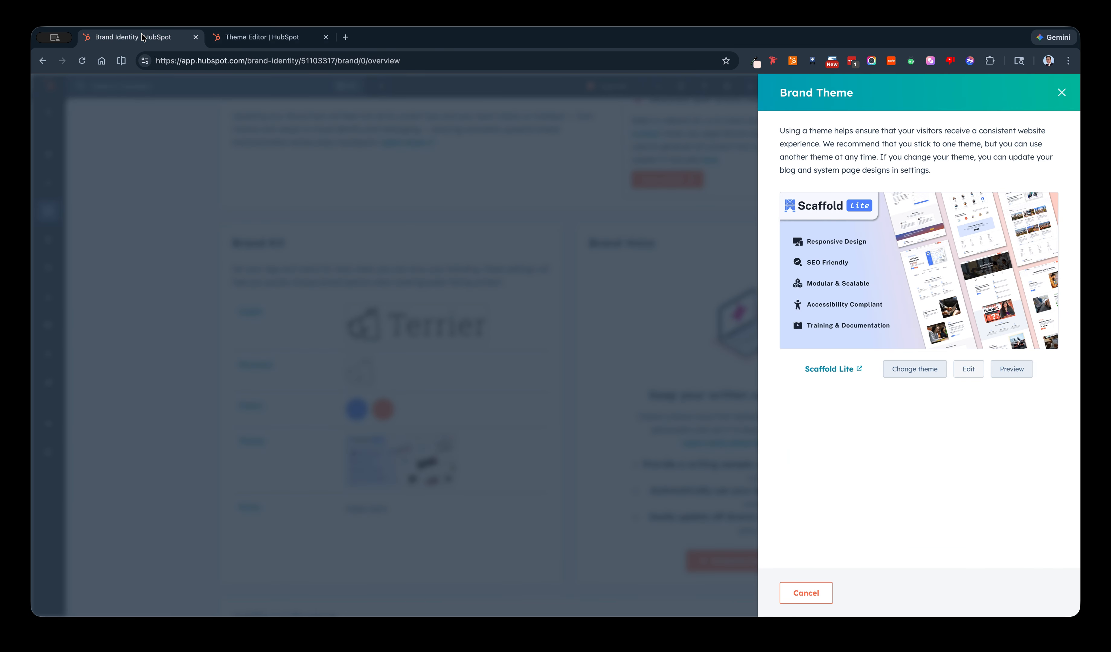
{"action": "left_click", "coordinate": [1061, 93]}
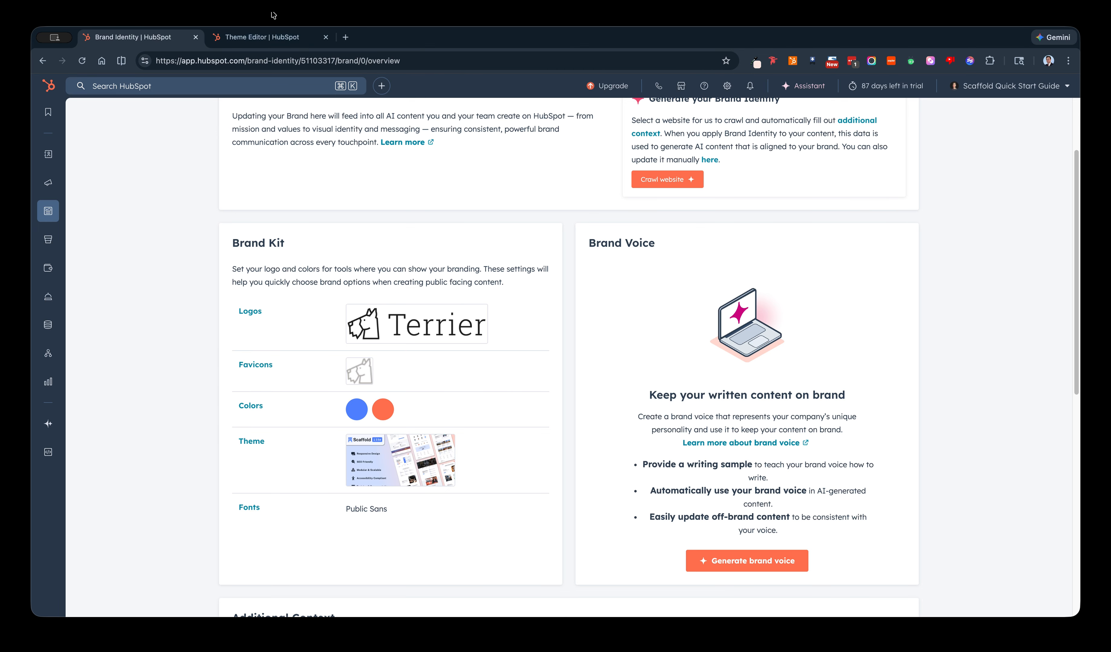
{"action": "left_click", "coordinate": [261, 37]}
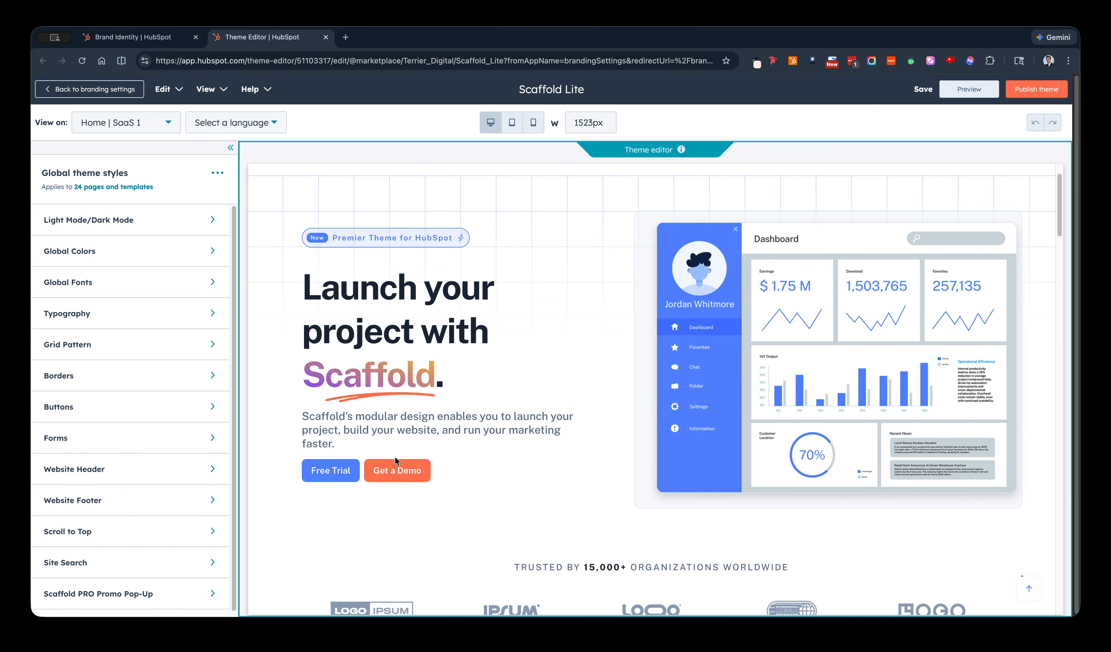
Review the primary and secondary brand colors in the theme's Global Colors settings against the page preview.
{"action": "left_click", "coordinate": [180, 252]}
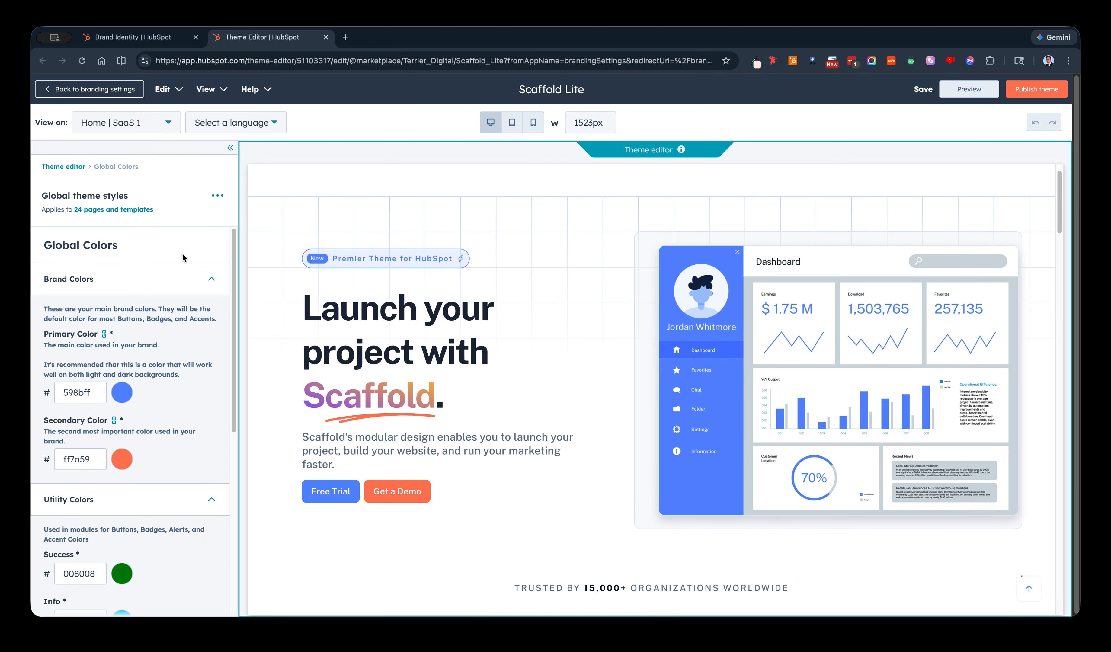
{"action": "mouse_move", "coordinate": [104, 336]}
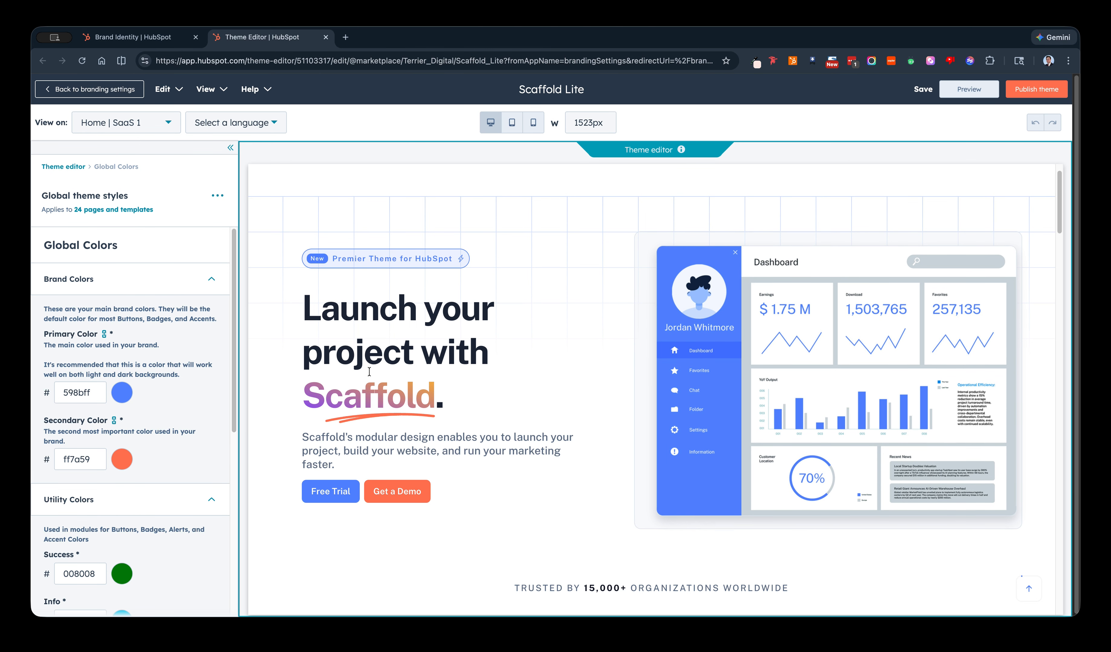
{"action": "scroll", "coordinate": [380, 358], "scroll_direction": "down", "scroll_amount": 1}
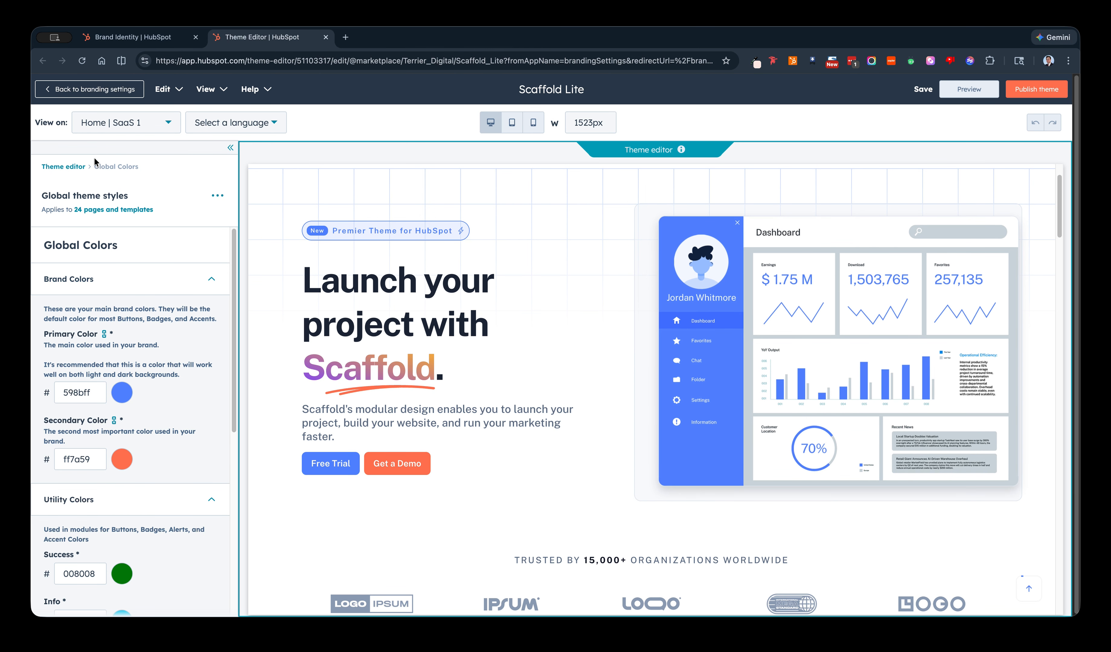
Set the theme's global heading font to Impact and check the headings in the page preview.
{"action": "left_click", "coordinate": [72, 167]}
{"action": "left_click", "coordinate": [116, 282]}
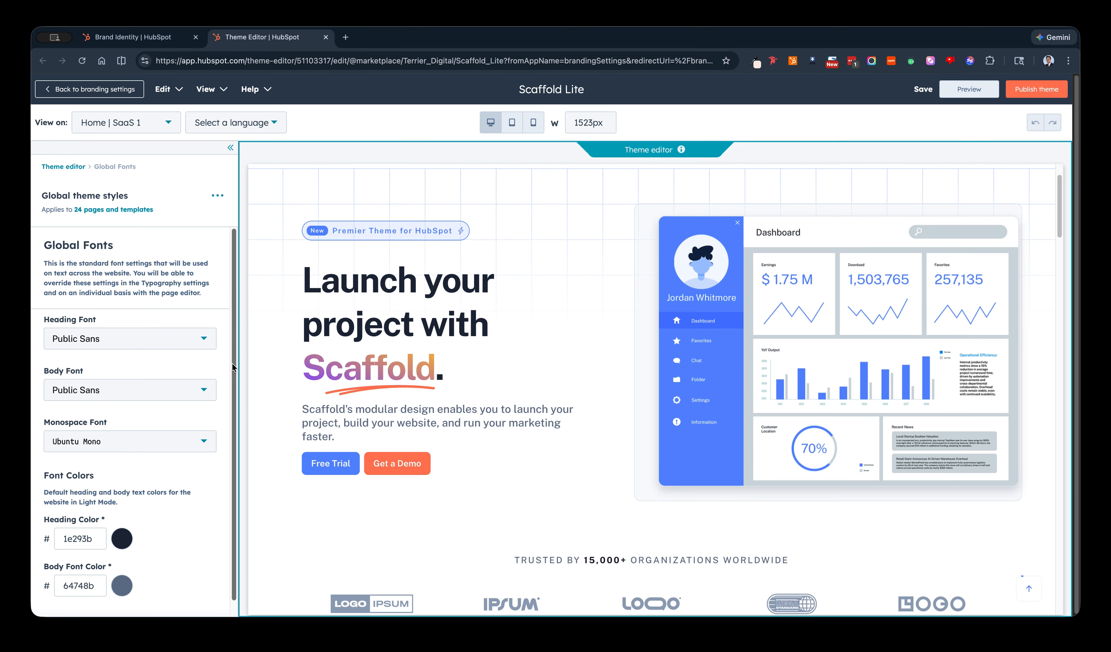
{"action": "left_click", "coordinate": [189, 343]}
{"action": "scroll", "coordinate": [187, 396], "scroll_direction": "down", "scroll_amount": 2}
{"action": "scroll", "coordinate": [152, 436], "scroll_direction": "down", "scroll_amount": 3}
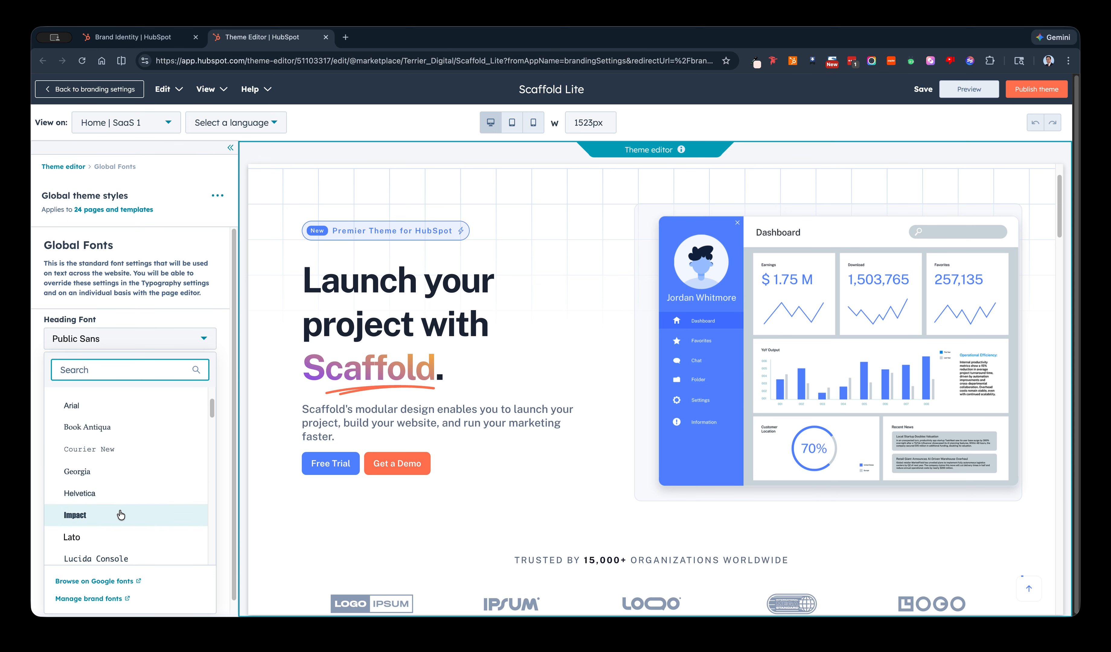
{"action": "left_click", "coordinate": [120, 514]}
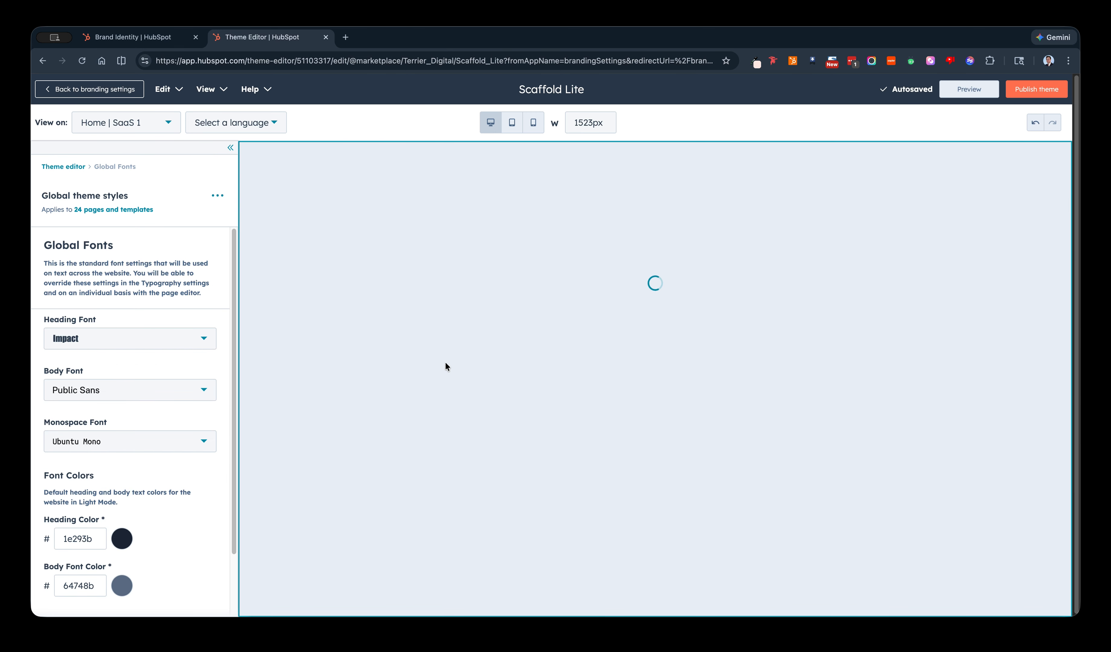
{"action": "scroll", "coordinate": [495, 394], "scroll_direction": "down", "scroll_amount": 6}
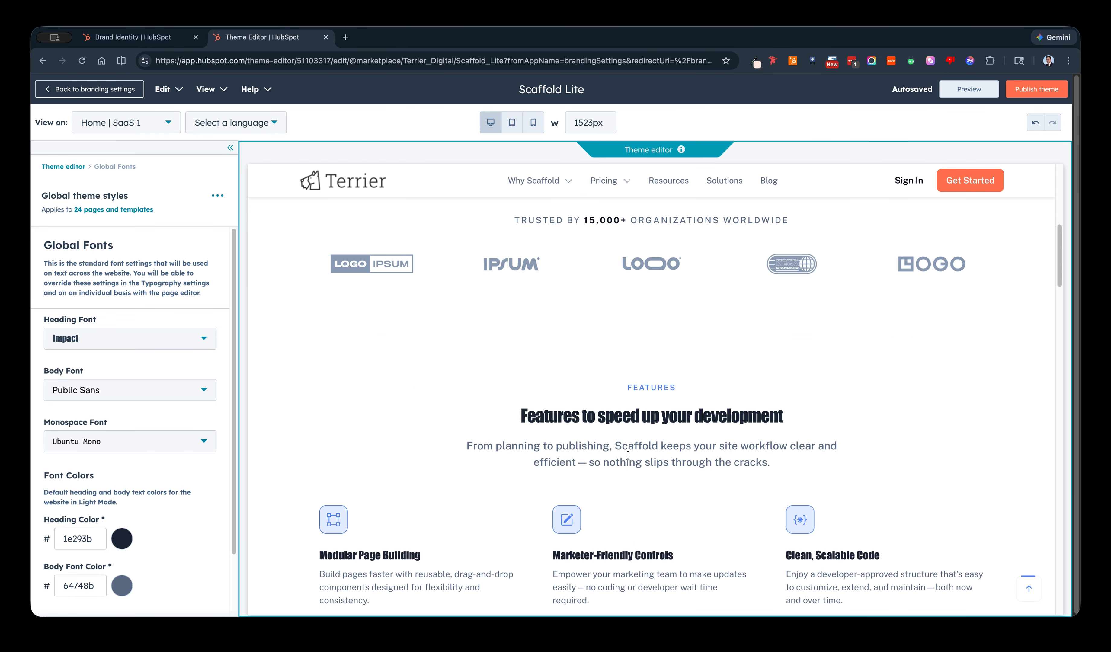
{"action": "scroll", "coordinate": [618, 445], "scroll_direction": "down", "scroll_amount": 5}
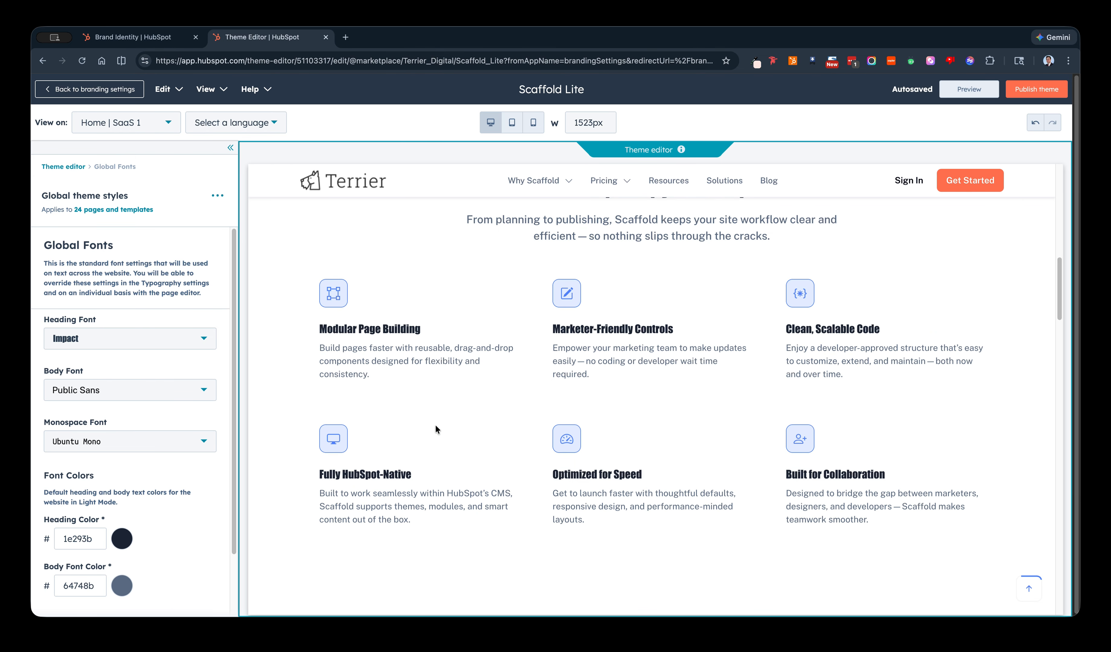
Reset the Global Fonts settings to the theme defaults.
{"action": "left_click", "coordinate": [65, 167]}
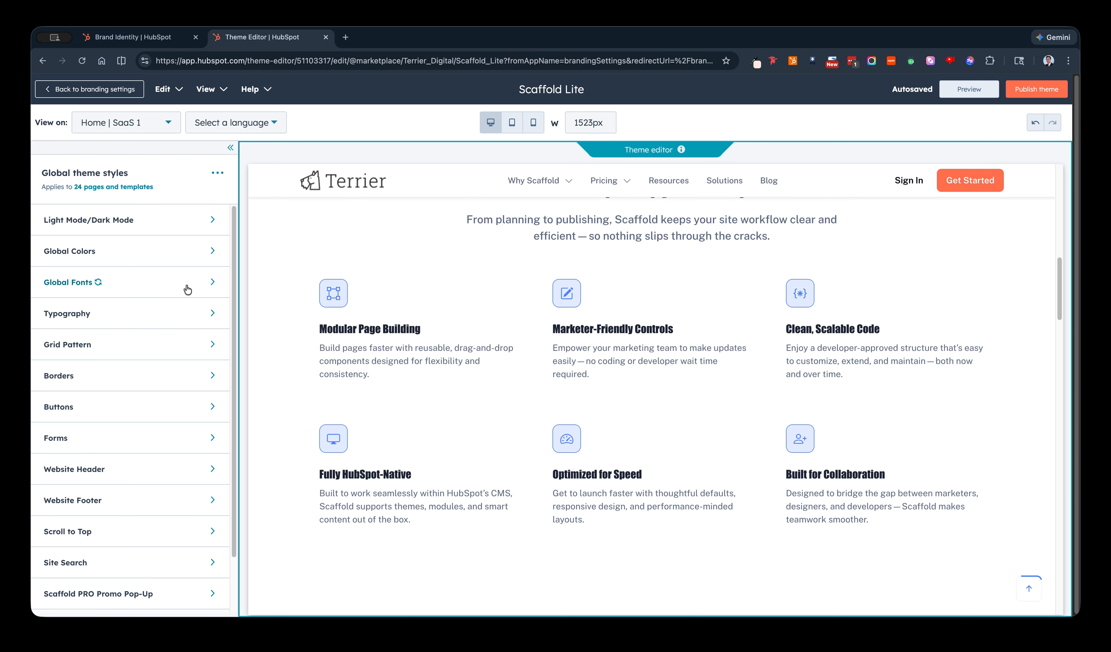
{"action": "left_click", "coordinate": [98, 285]}
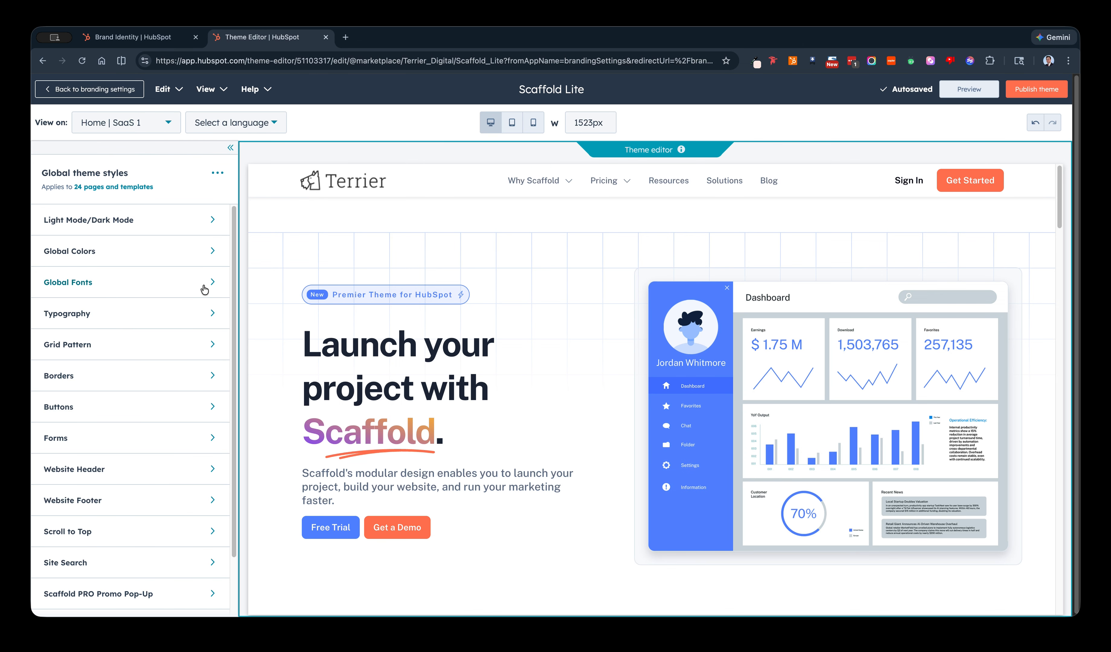
Set all border radiuses to zero in the theme's Borders settings.
{"action": "scroll", "coordinate": [153, 384], "scroll_direction": "down", "scroll_amount": 1}
{"action": "left_click", "coordinate": [142, 347]}
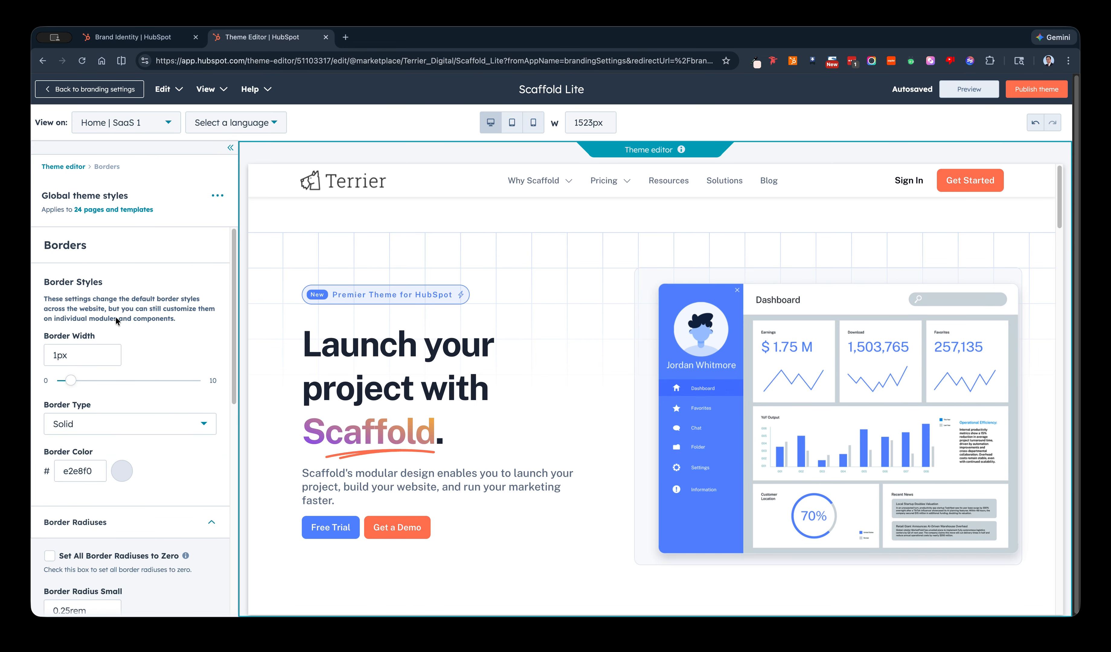
{"action": "scroll", "coordinate": [130, 380], "scroll_direction": "down", "scroll_amount": 2}
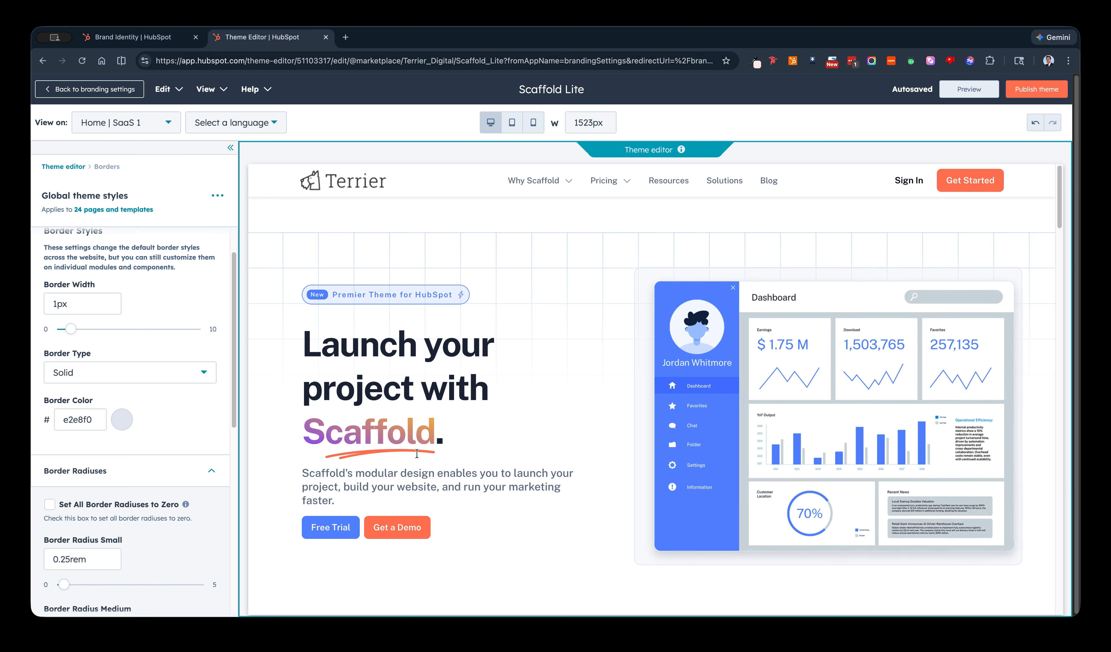
{"action": "scroll", "coordinate": [210, 478], "scroll_direction": "down", "scroll_amount": 1}
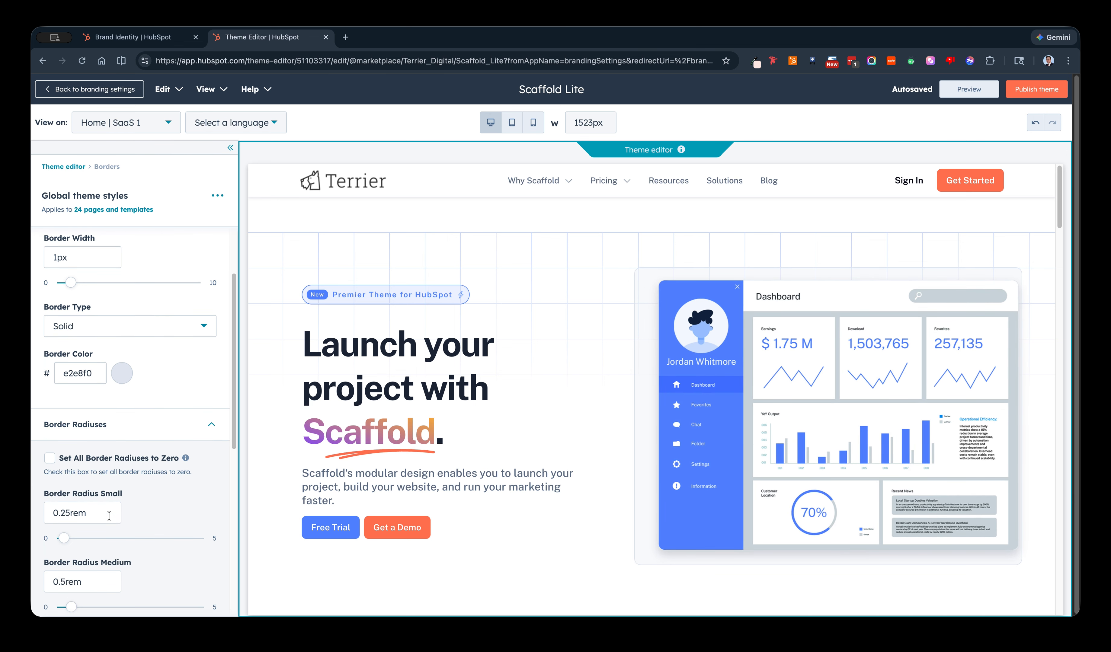
{"action": "scroll", "coordinate": [81, 488], "scroll_direction": "down", "scroll_amount": 5}
{"action": "scroll", "coordinate": [129, 554], "scroll_direction": "down", "scroll_amount": 1}
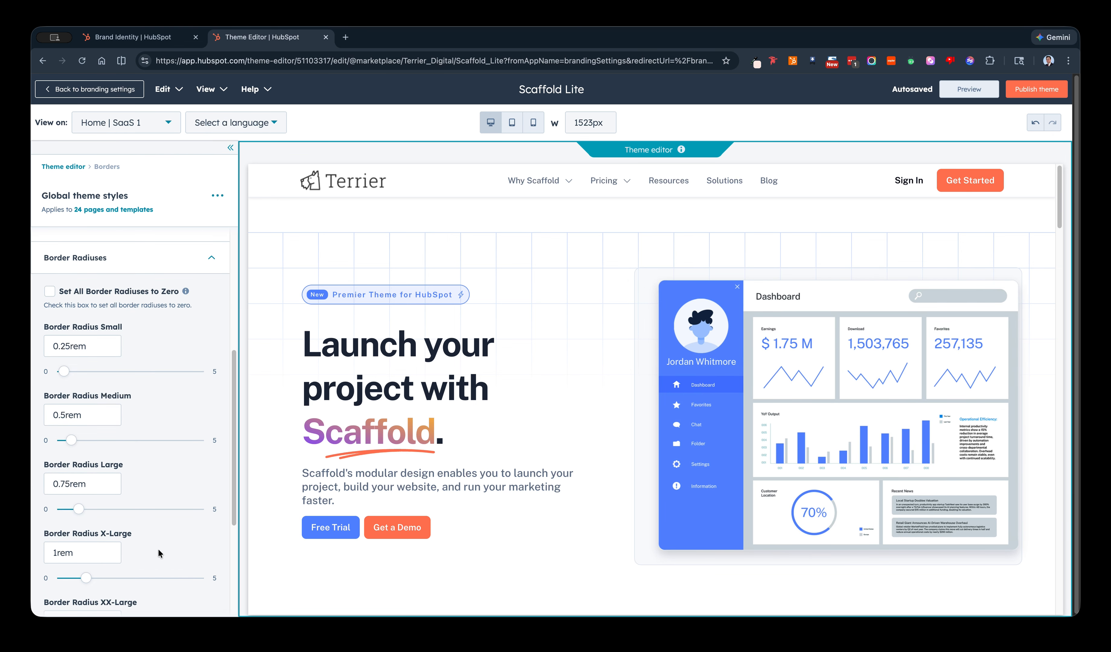
{"action": "scroll", "coordinate": [122, 526], "scroll_direction": "up", "scroll_amount": 3}
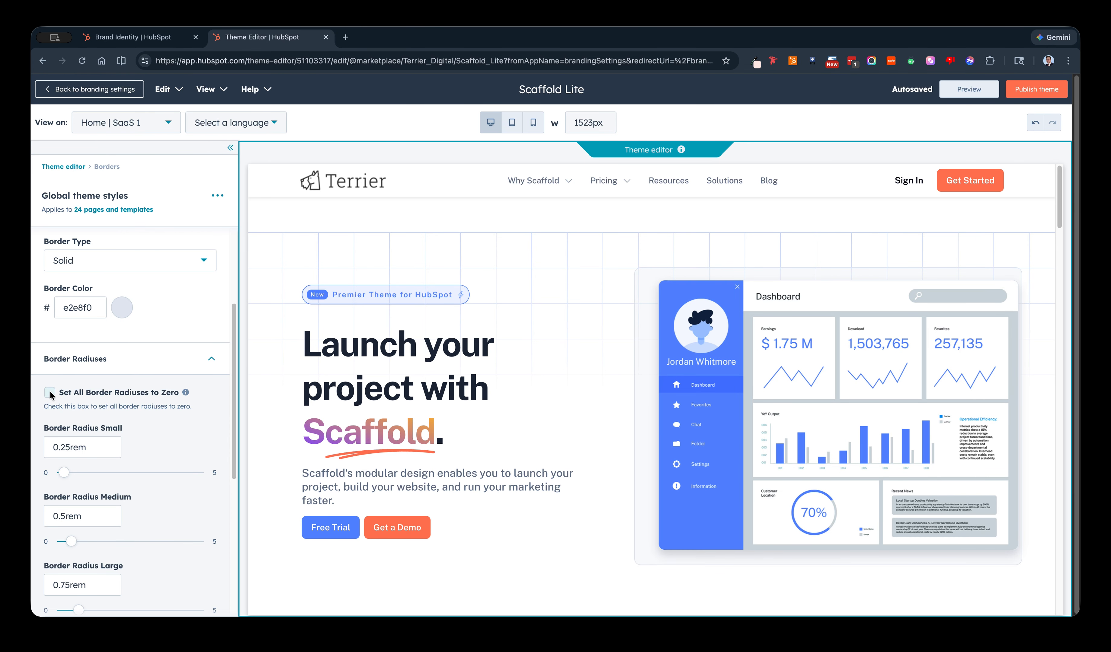
{"action": "left_click", "coordinate": [50, 392]}
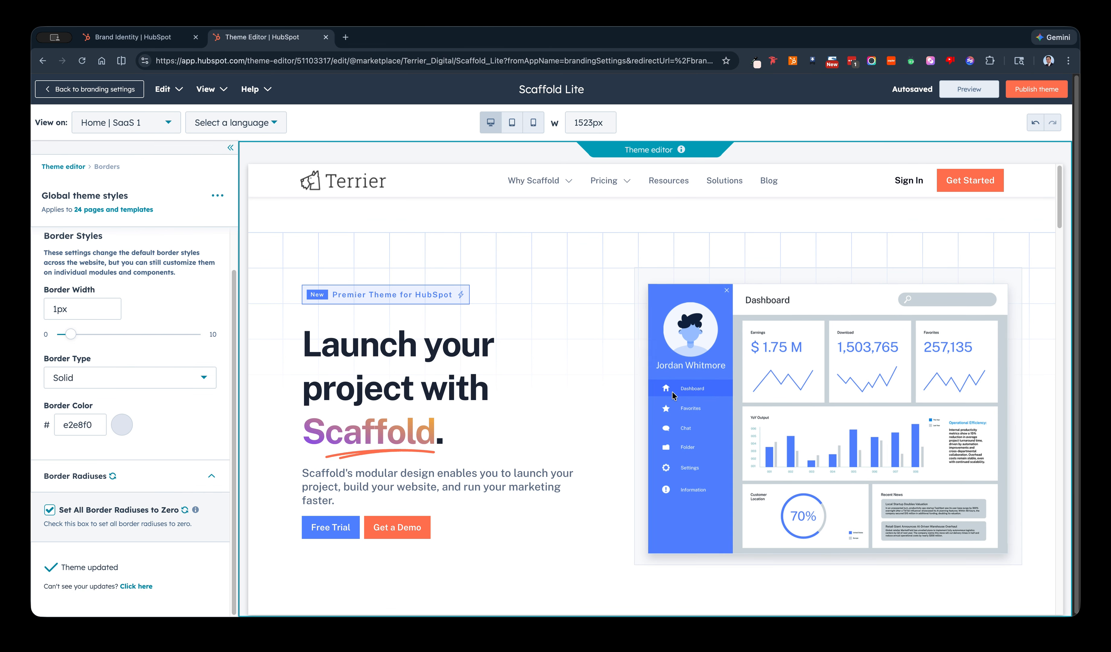
Examine the Home page preview for how buttons, badges, icons, images and form sections look with square corners.
{"action": "scroll", "coordinate": [389, 314], "scroll_direction": "down", "scroll_amount": 10}
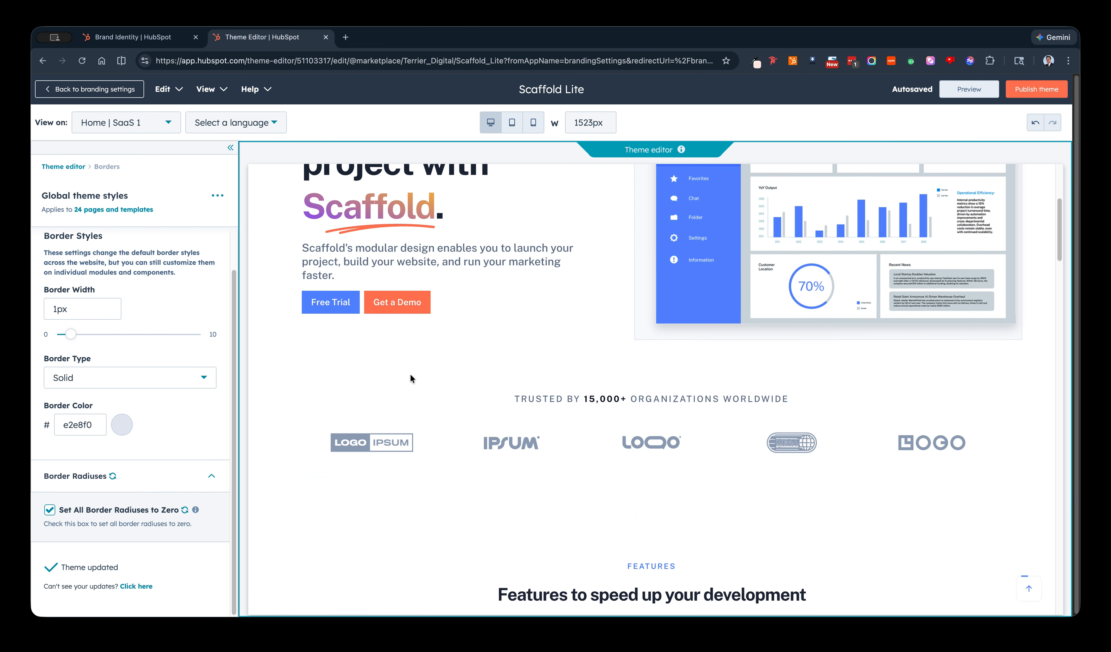
{"action": "scroll", "coordinate": [412, 379], "scroll_direction": "down", "scroll_amount": 2}
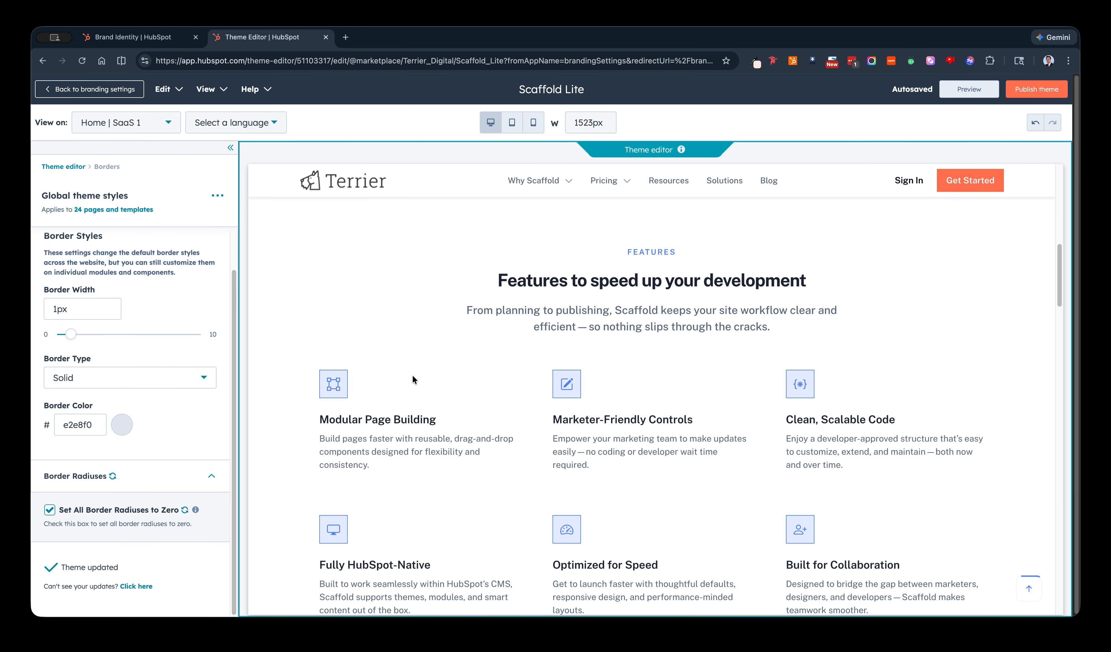
{"action": "scroll", "coordinate": [495, 375], "scroll_direction": "down", "scroll_amount": 4}
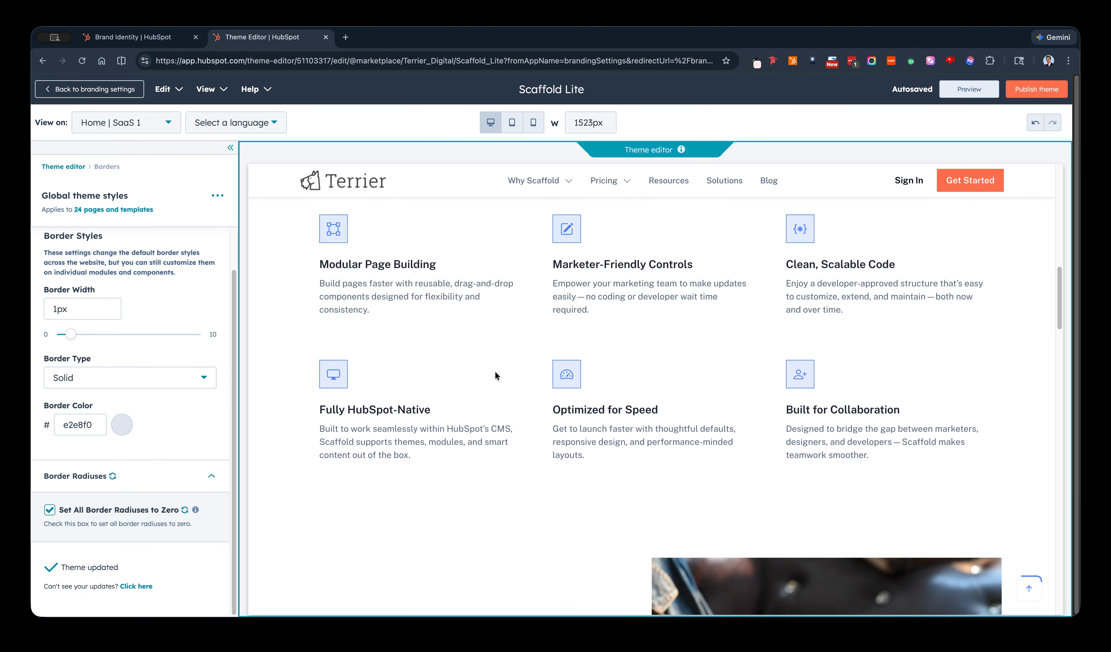
{"action": "scroll", "coordinate": [495, 375], "scroll_direction": "down", "scroll_amount": 5}
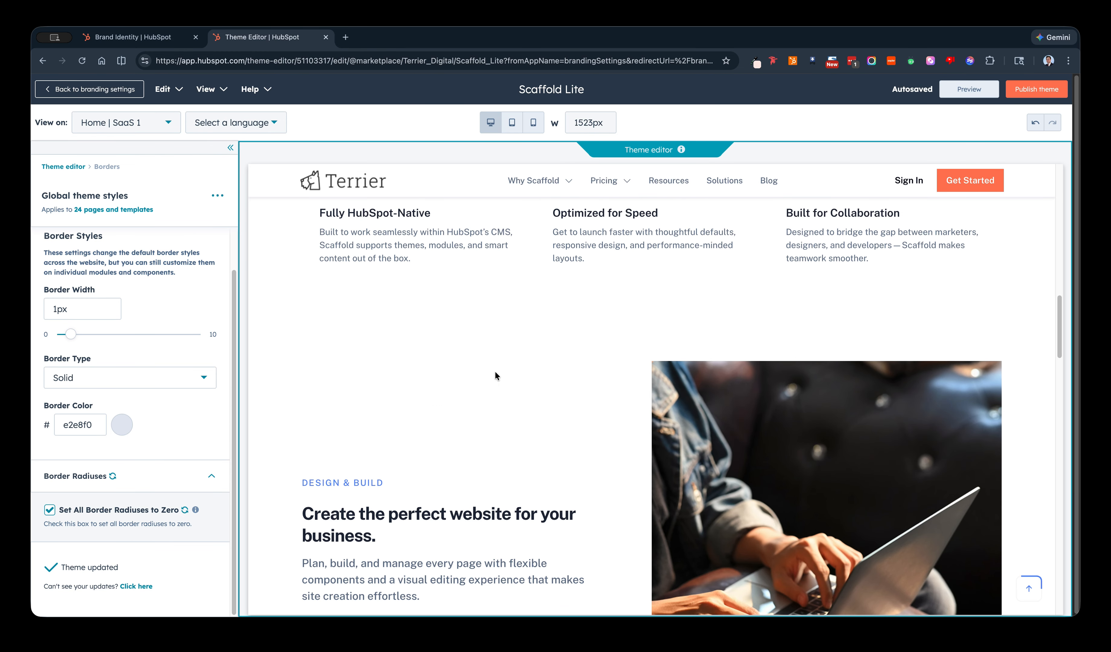
{"action": "scroll", "coordinate": [575, 349], "scroll_direction": "down", "scroll_amount": 5}
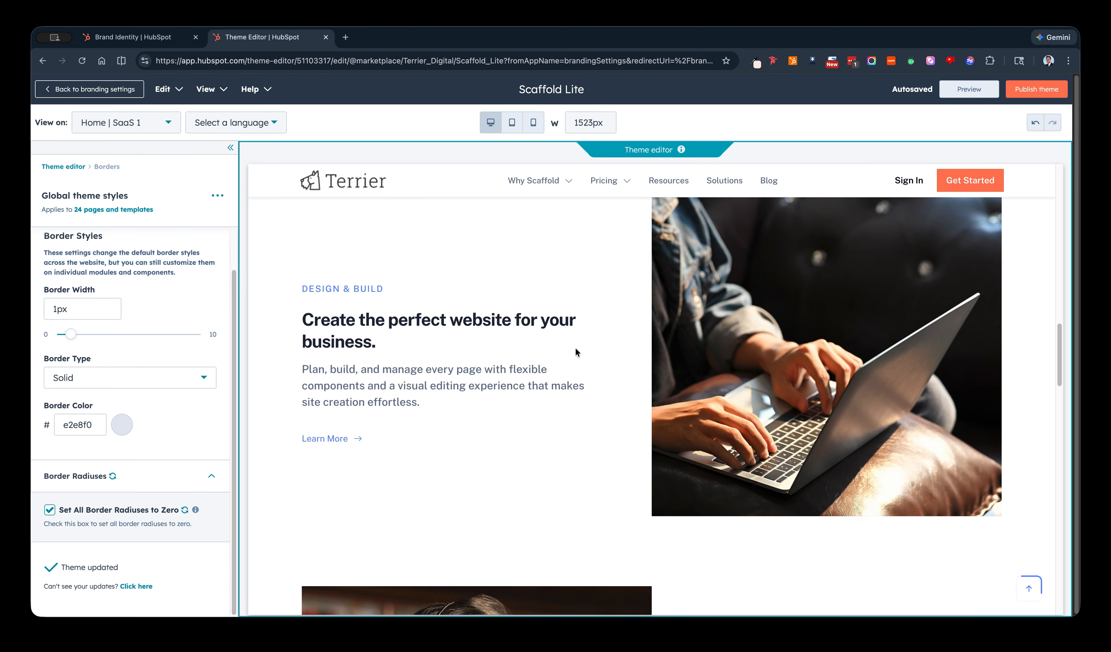
{"action": "scroll", "coordinate": [575, 347], "scroll_direction": "down", "scroll_amount": 9}
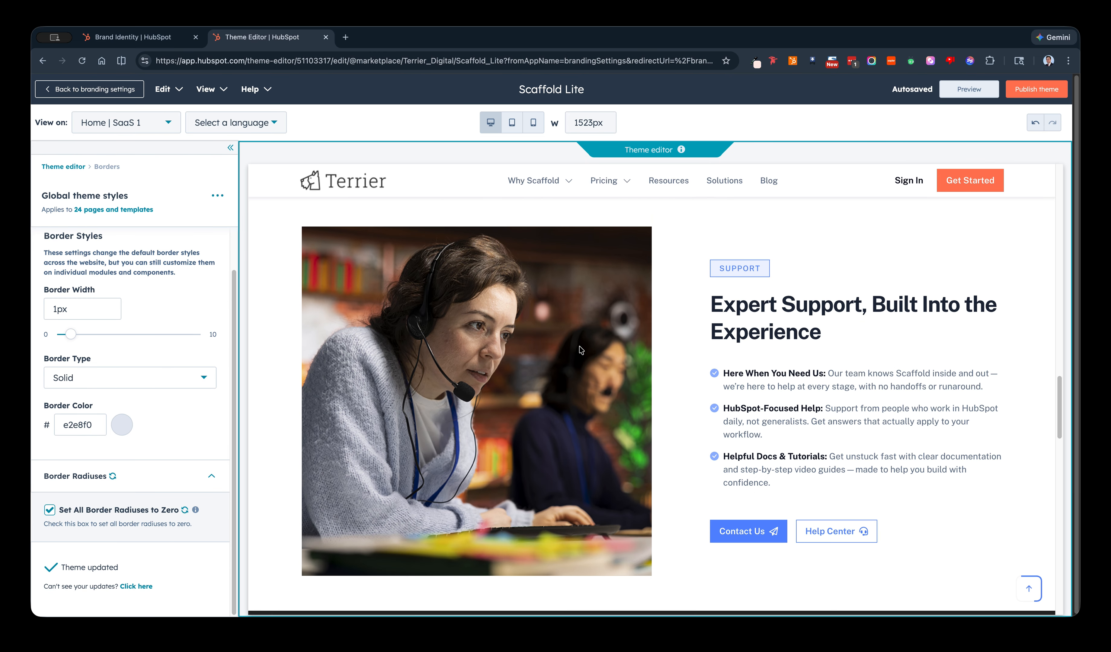
{"action": "scroll", "coordinate": [579, 346], "scroll_direction": "down", "scroll_amount": 5}
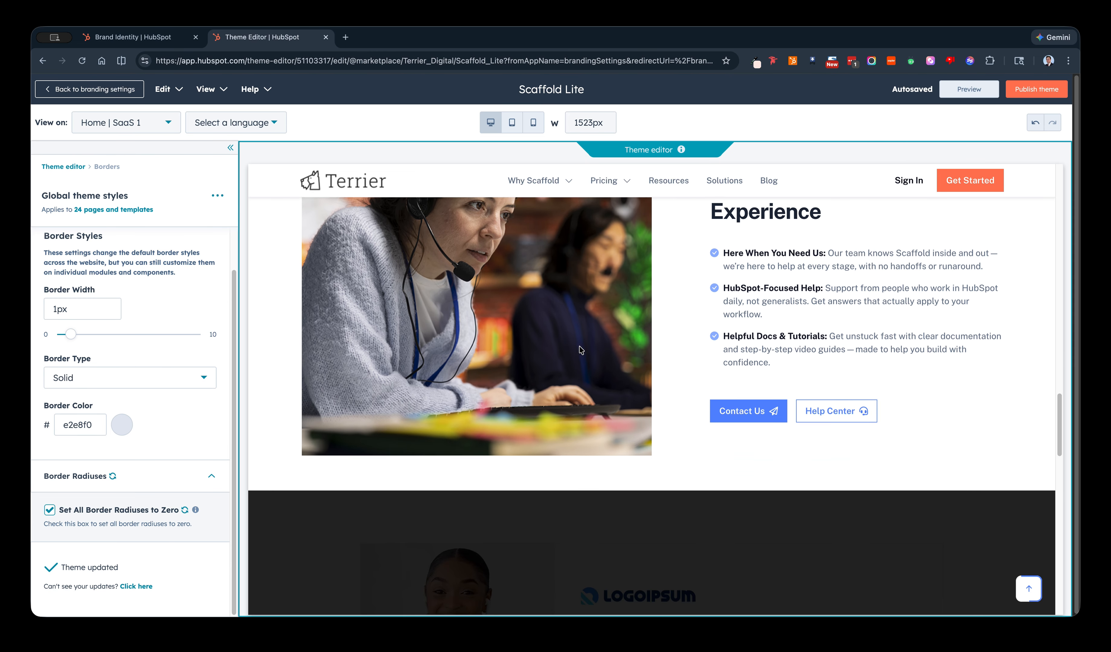
{"action": "scroll", "coordinate": [579, 349], "scroll_direction": "down", "scroll_amount": 6}
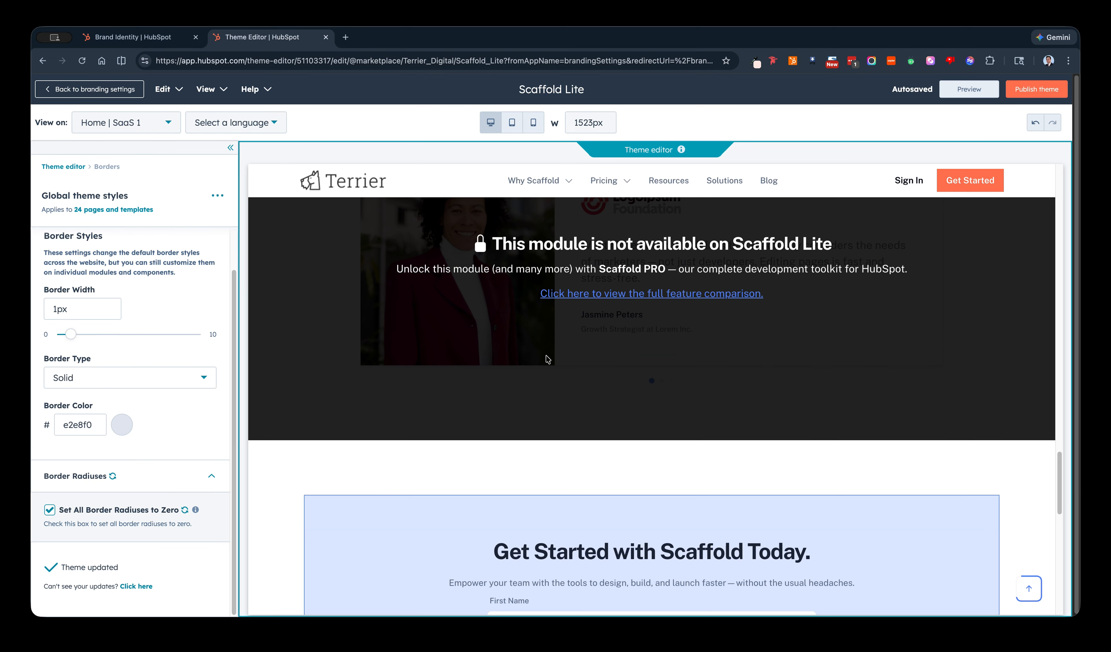
{"action": "scroll", "coordinate": [537, 364], "scroll_direction": "up", "scroll_amount": 3}
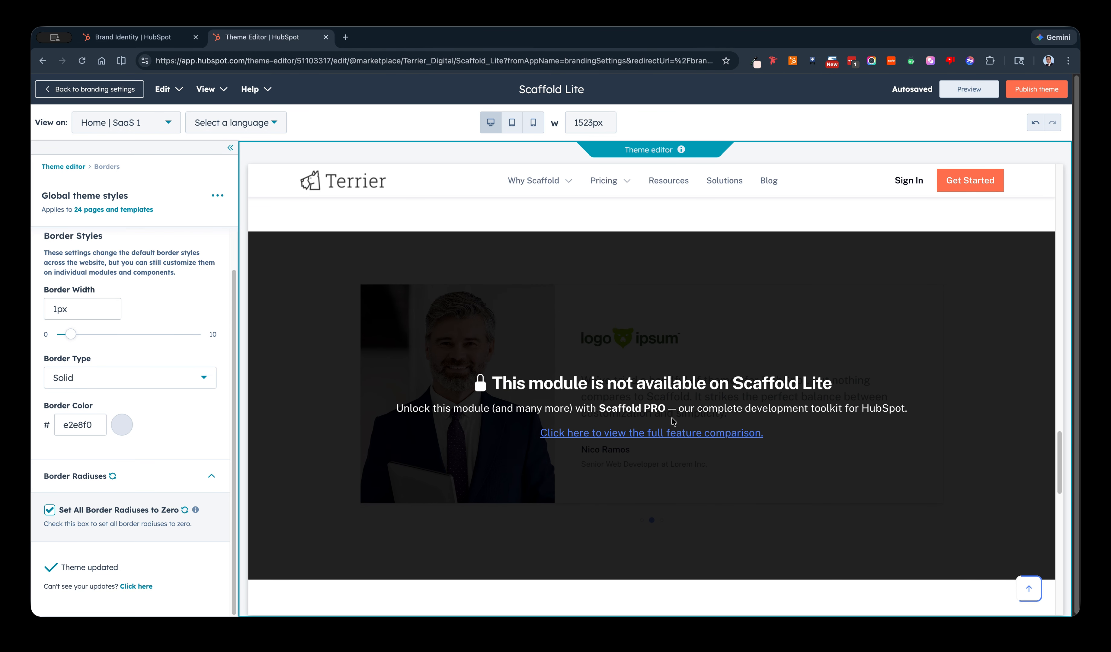
{"action": "scroll", "coordinate": [547, 406], "scroll_direction": "down", "scroll_amount": 3}
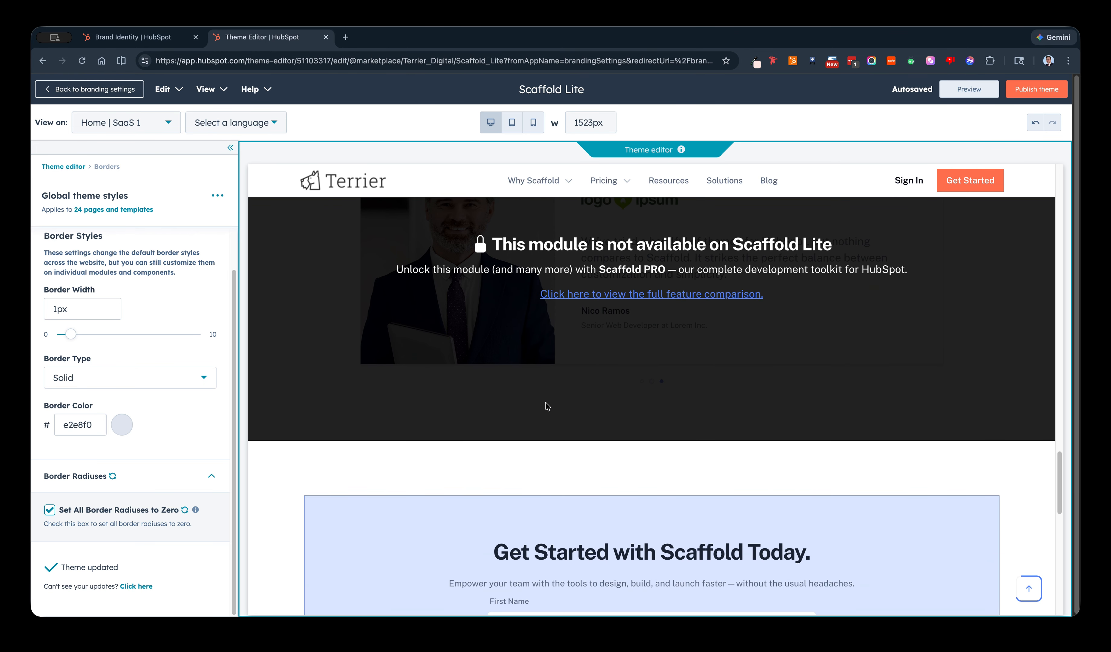
{"action": "scroll", "coordinate": [545, 405], "scroll_direction": "down", "scroll_amount": 15}
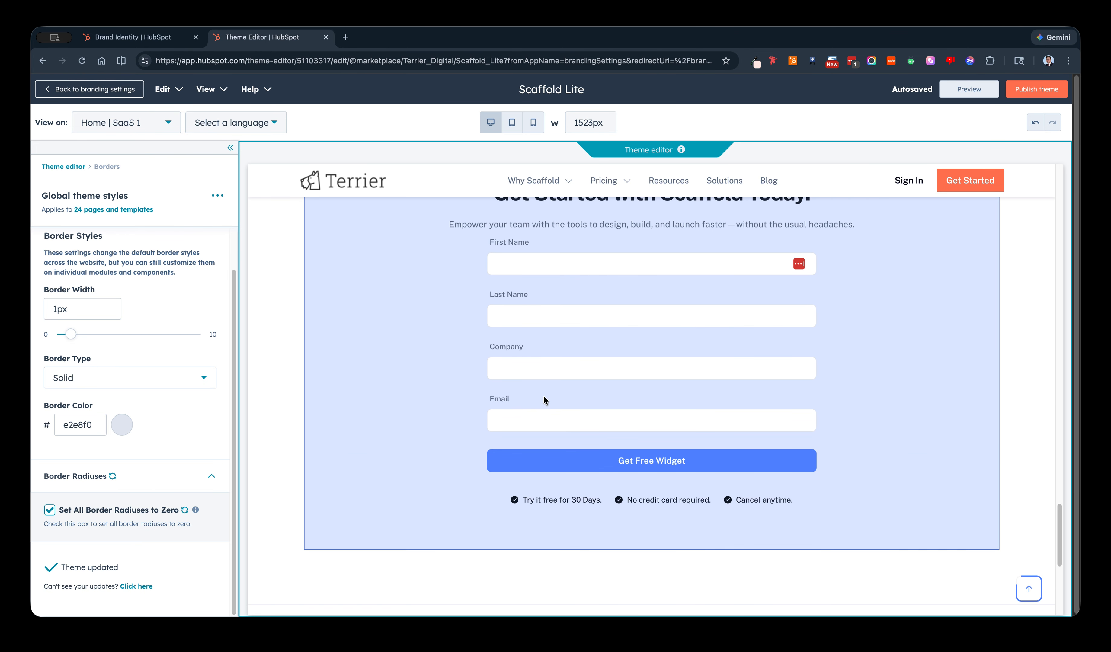
{"action": "scroll", "coordinate": [519, 392], "scroll_direction": "up", "scroll_amount": 10}
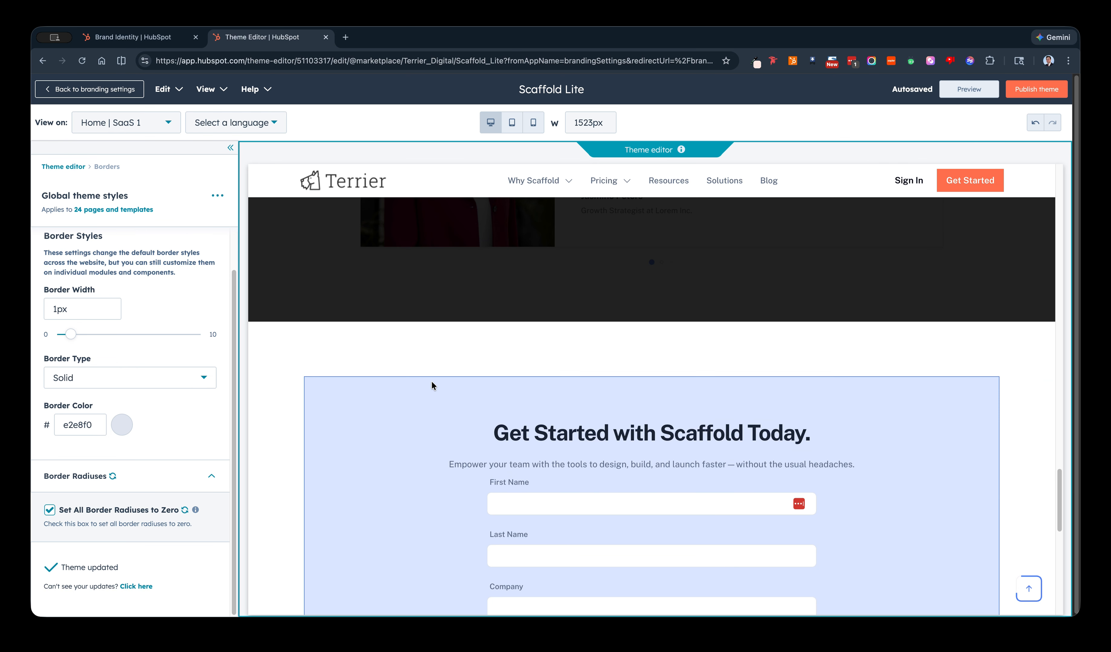
{"action": "scroll", "coordinate": [401, 372], "scroll_direction": "up", "scroll_amount": 12}
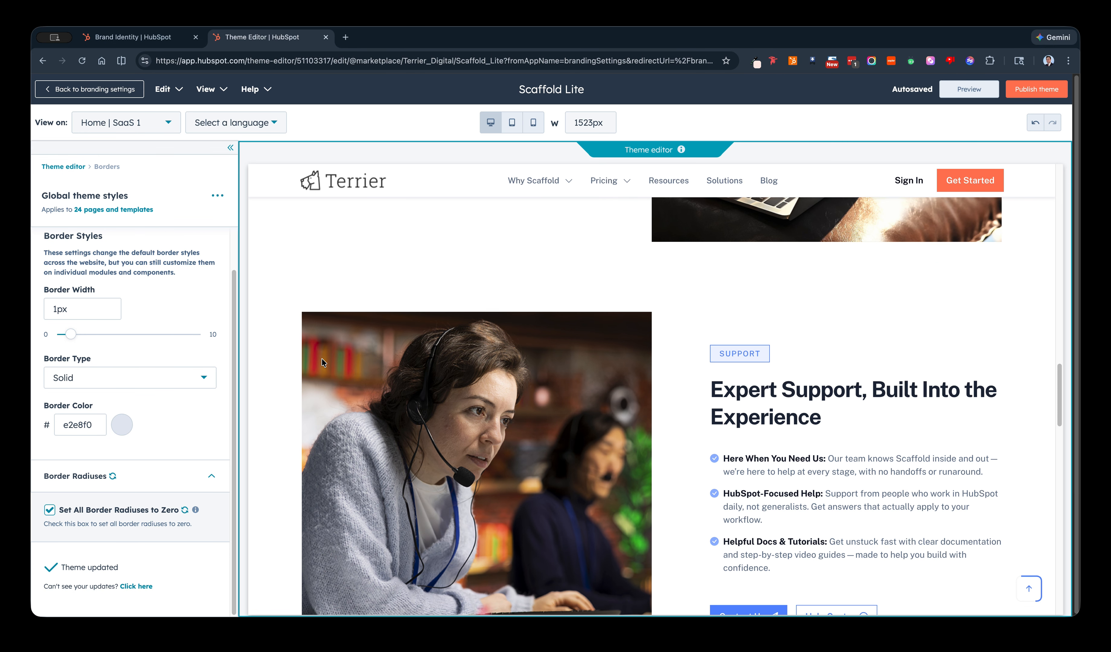
{"action": "scroll", "coordinate": [114, 347], "scroll_direction": "up", "scroll_amount": 2}
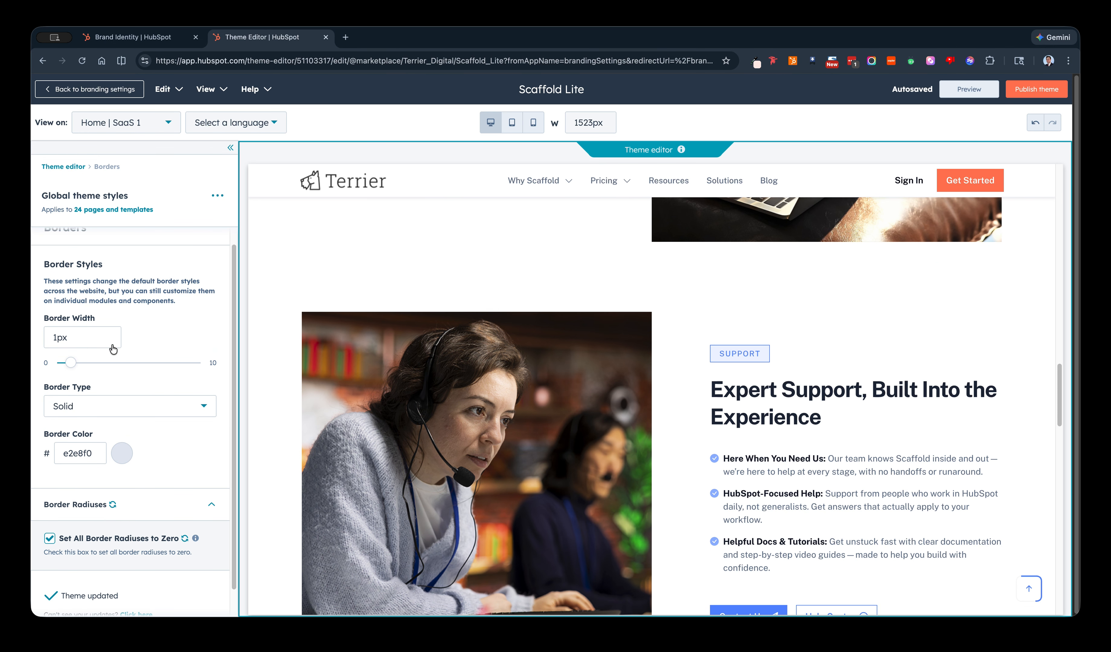
Reset the Borders settings to the theme defaults.
{"action": "left_click", "coordinate": [64, 165]}
{"action": "scroll", "coordinate": [137, 344], "scroll_direction": "down", "scroll_amount": 1}
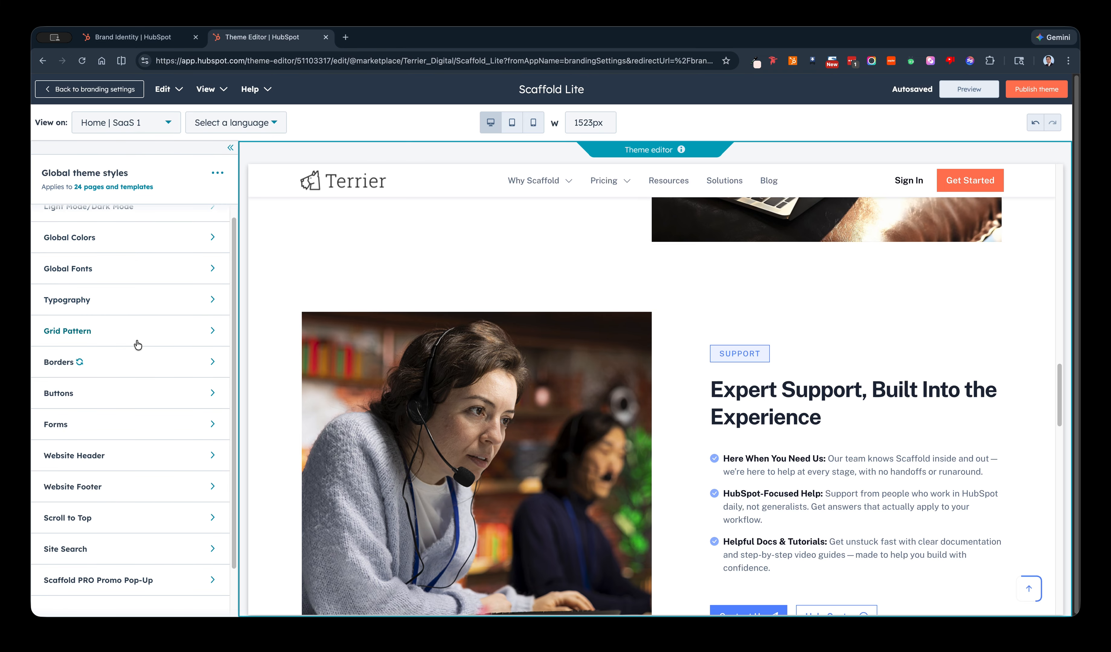
{"action": "left_click", "coordinate": [80, 362]}
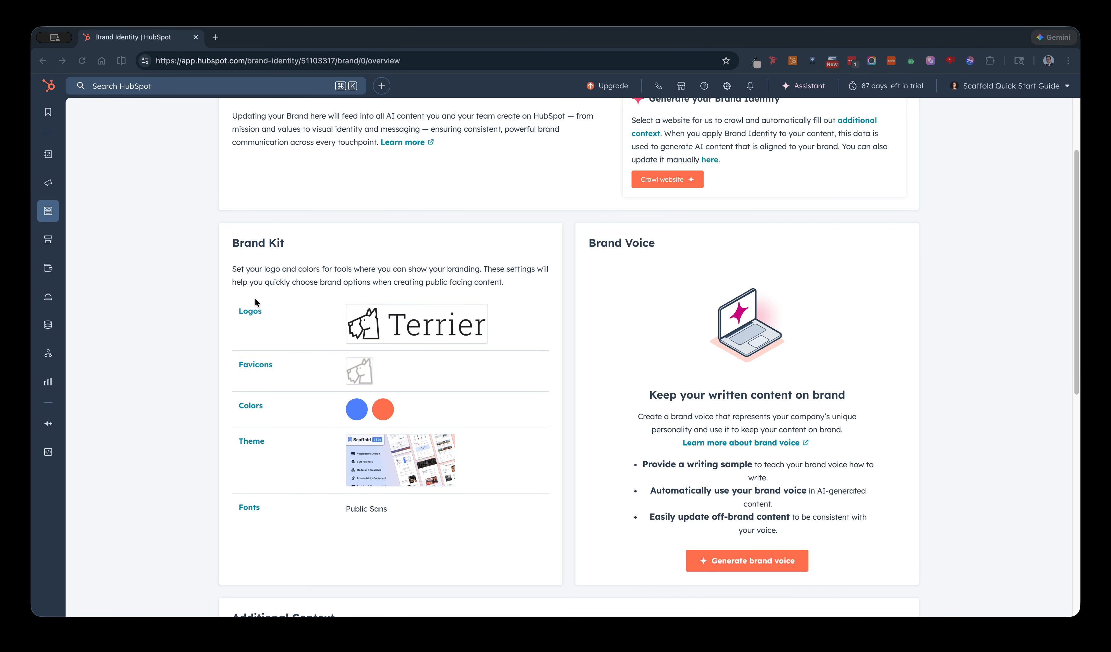
Go to the website pages and start creating a page named Home, up to the template selection.
{"action": "mouse_move", "coordinate": [50, 215]}
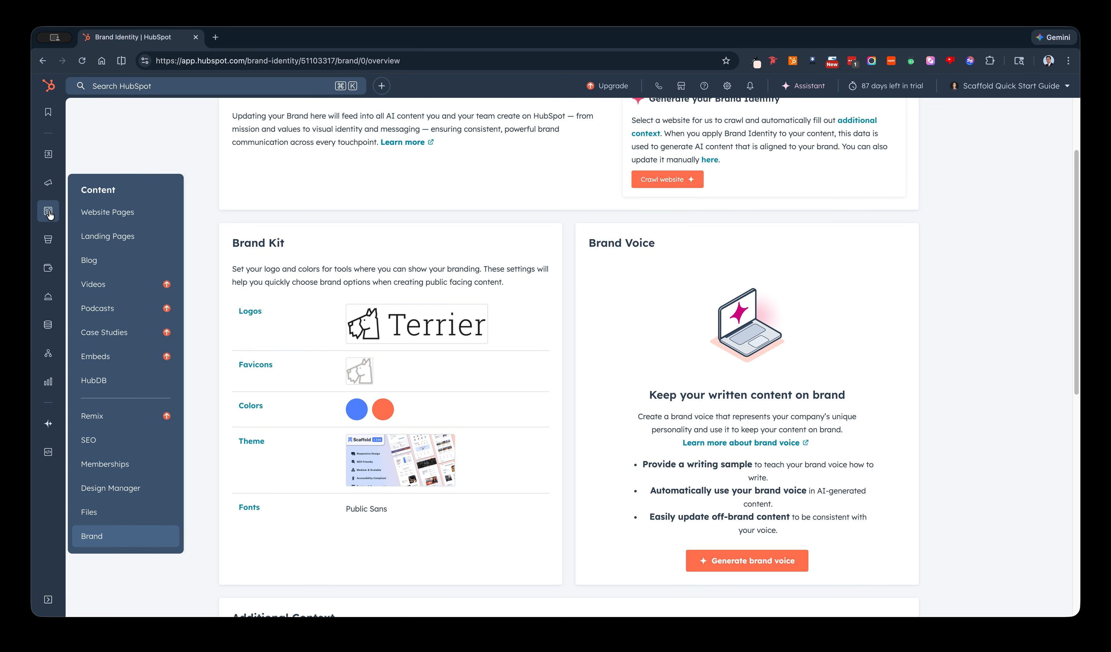
{"action": "left_click", "coordinate": [101, 214]}
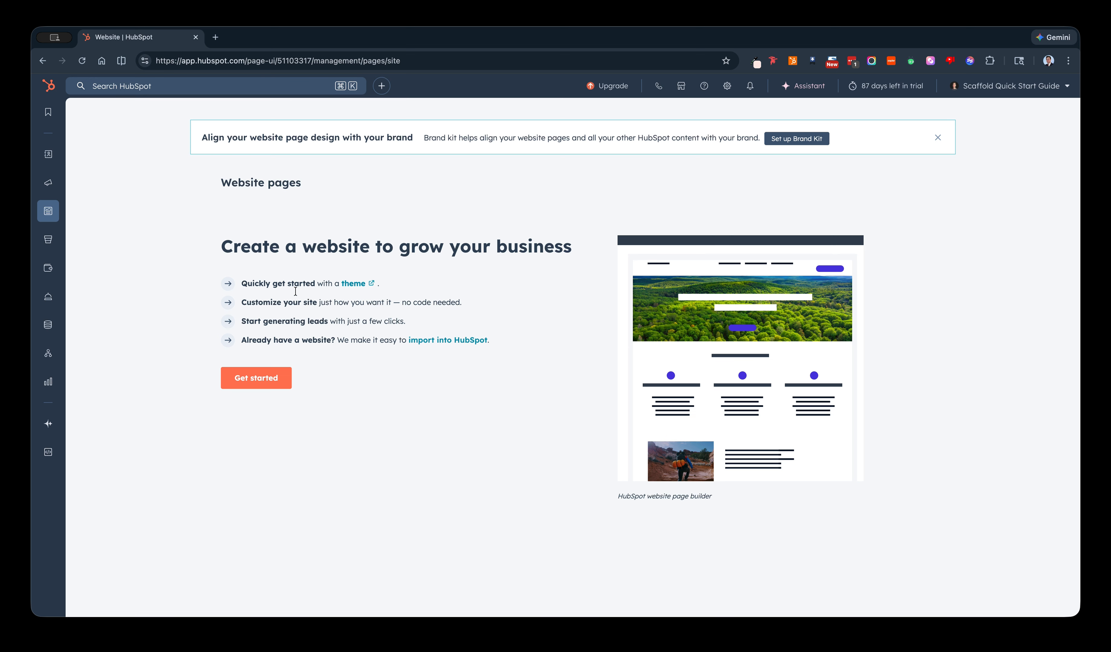
{"action": "left_click", "coordinate": [272, 380]}
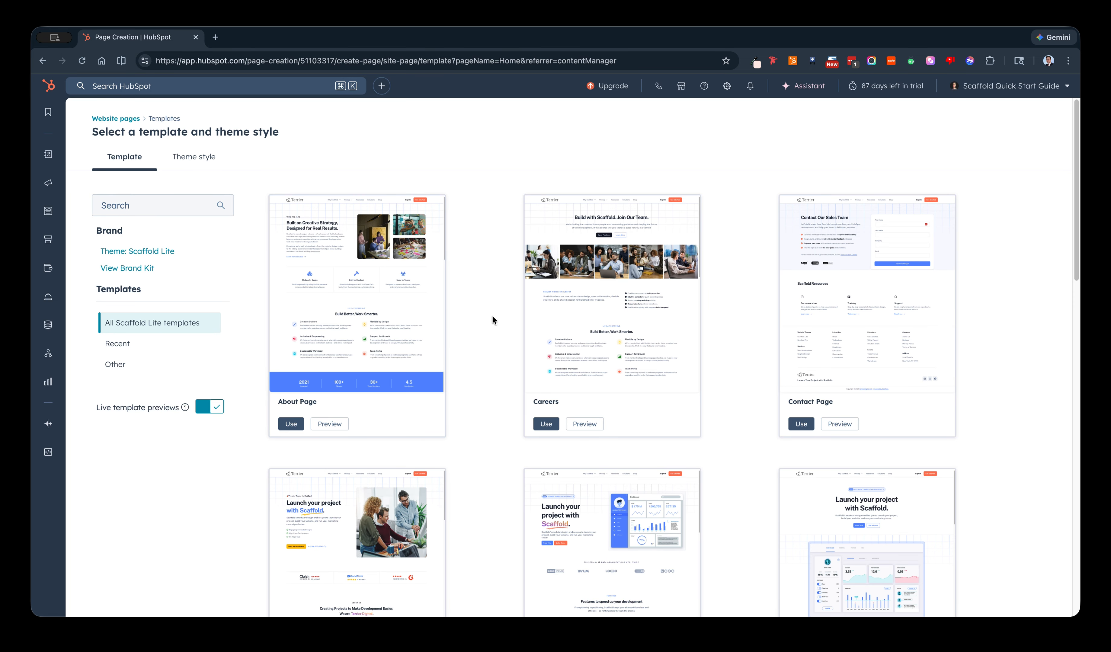
Browse the Scaffold Lite templates and create the Home page from the Home | SaaS 2 template.
{"action": "scroll", "coordinate": [496, 319], "scroll_direction": "down", "scroll_amount": 1}
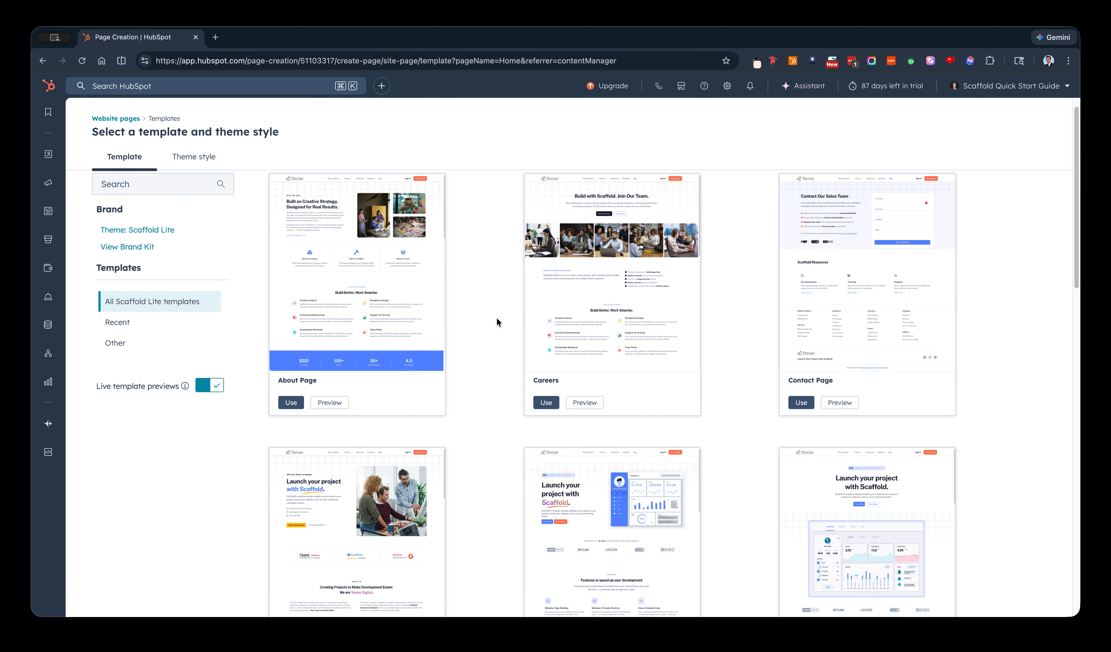
{"action": "scroll", "coordinate": [497, 318], "scroll_direction": "down", "scroll_amount": 1}
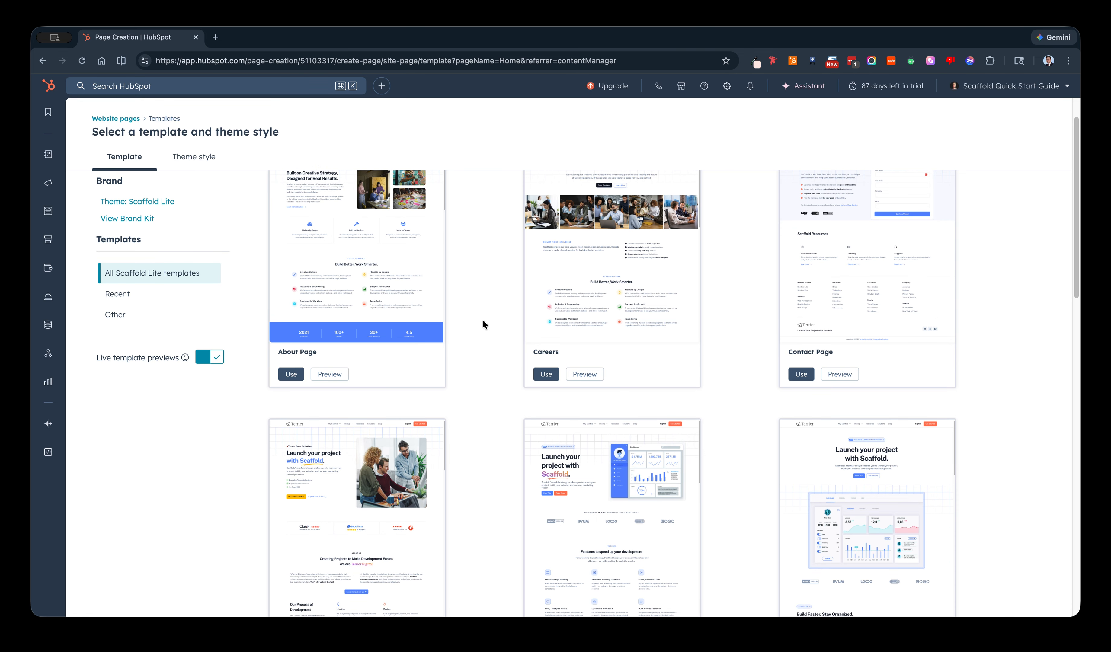
{"action": "scroll", "coordinate": [444, 321], "scroll_direction": "down", "scroll_amount": 1}
{"action": "scroll", "coordinate": [645, 337], "scroll_direction": "down", "scroll_amount": 2}
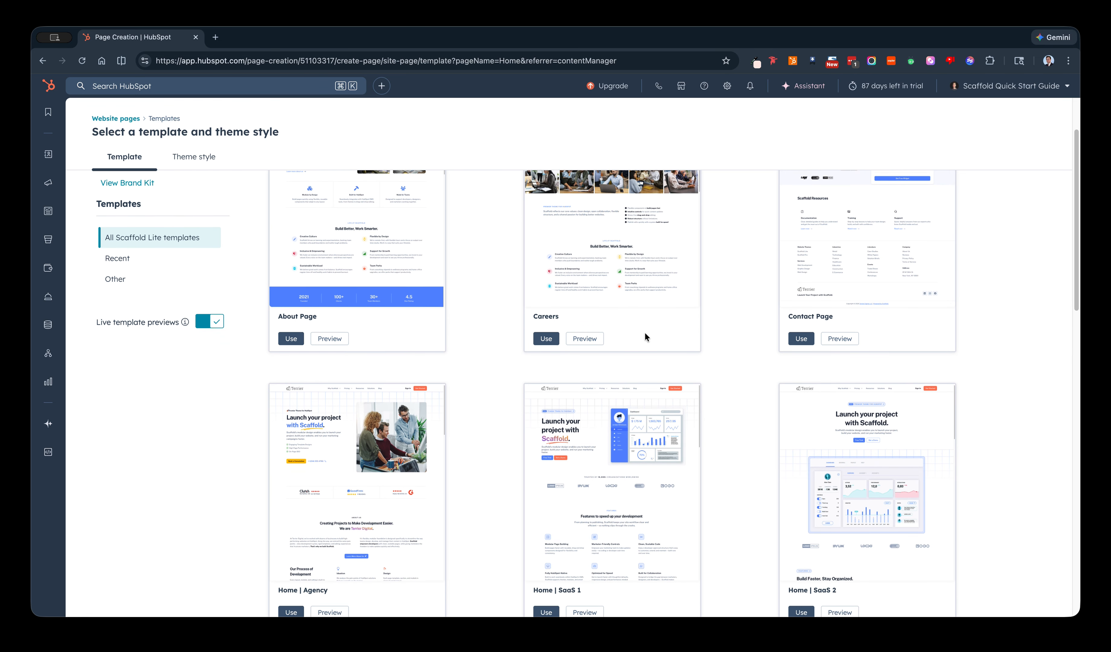
{"action": "scroll", "coordinate": [703, 340], "scroll_direction": "down", "scroll_amount": 3}
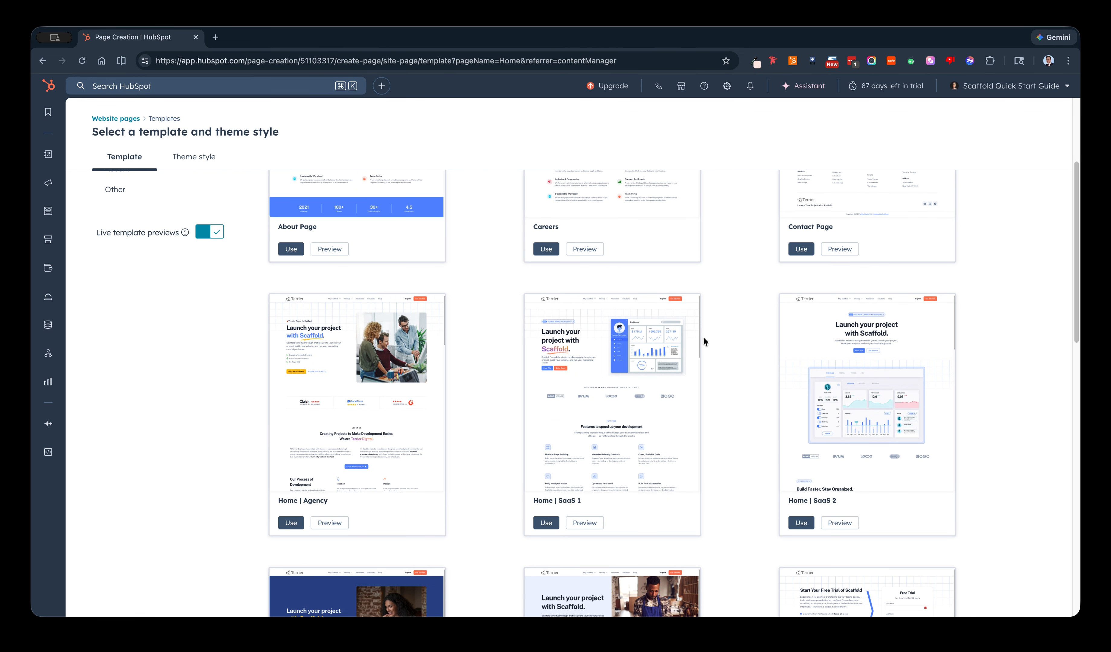
{"action": "scroll", "coordinate": [467, 361], "scroll_direction": "down", "scroll_amount": 5}
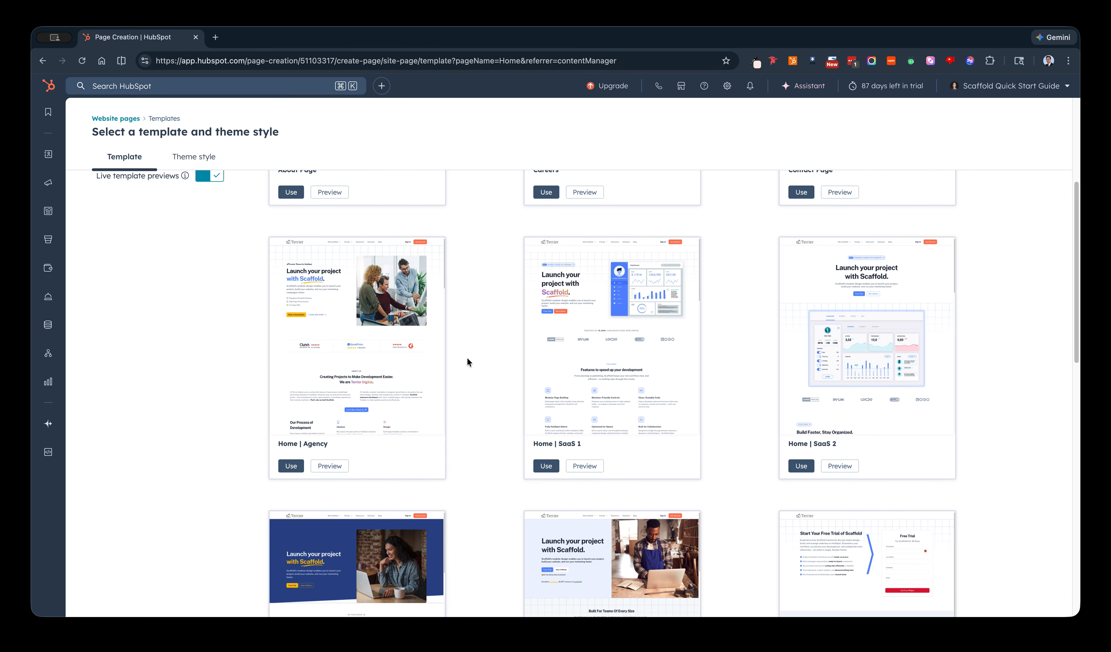
{"action": "scroll", "coordinate": [472, 359], "scroll_direction": "down", "scroll_amount": 3}
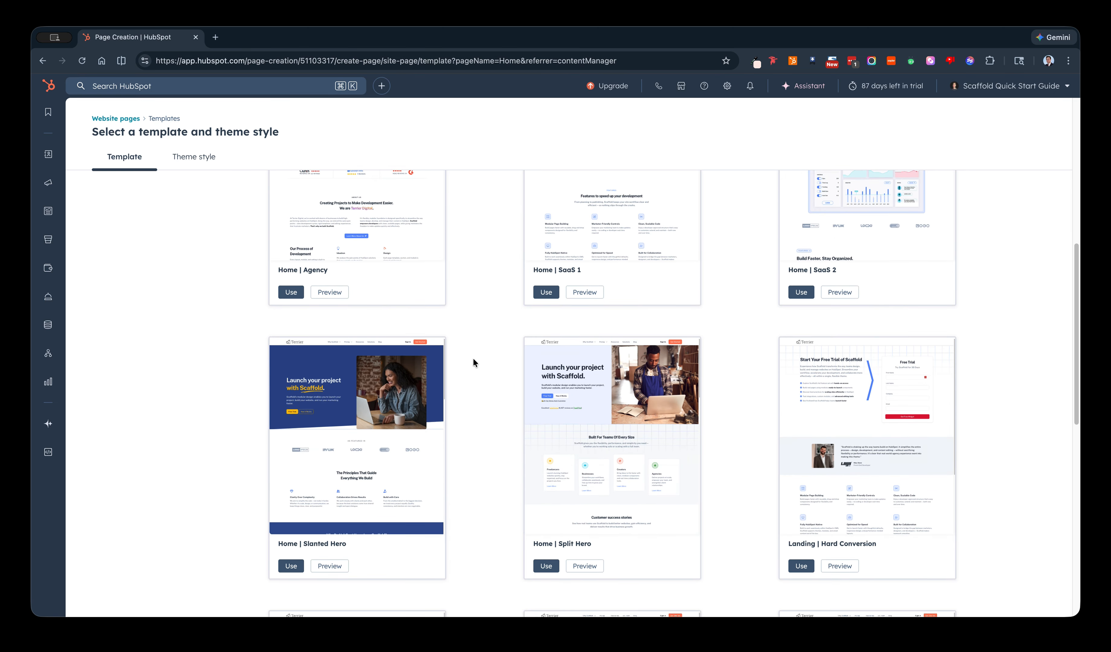
{"action": "scroll", "coordinate": [498, 358], "scroll_direction": "down", "scroll_amount": 5}
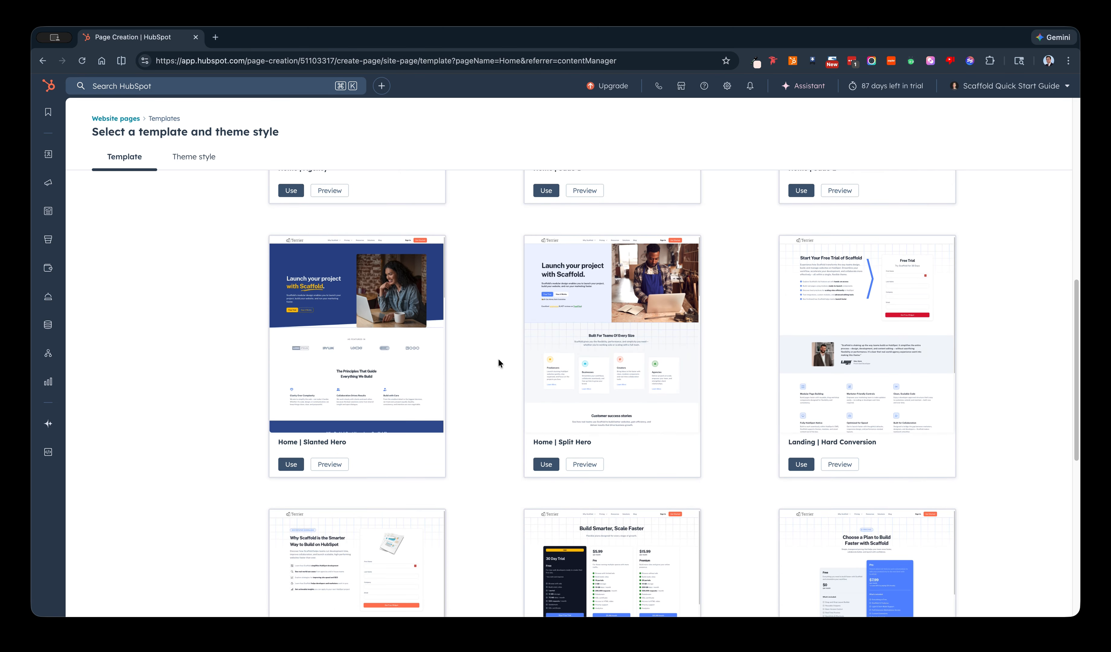
{"action": "scroll", "coordinate": [498, 359], "scroll_direction": "up", "scroll_amount": 4}
{"action": "scroll", "coordinate": [498, 358], "scroll_direction": "up", "scroll_amount": 4}
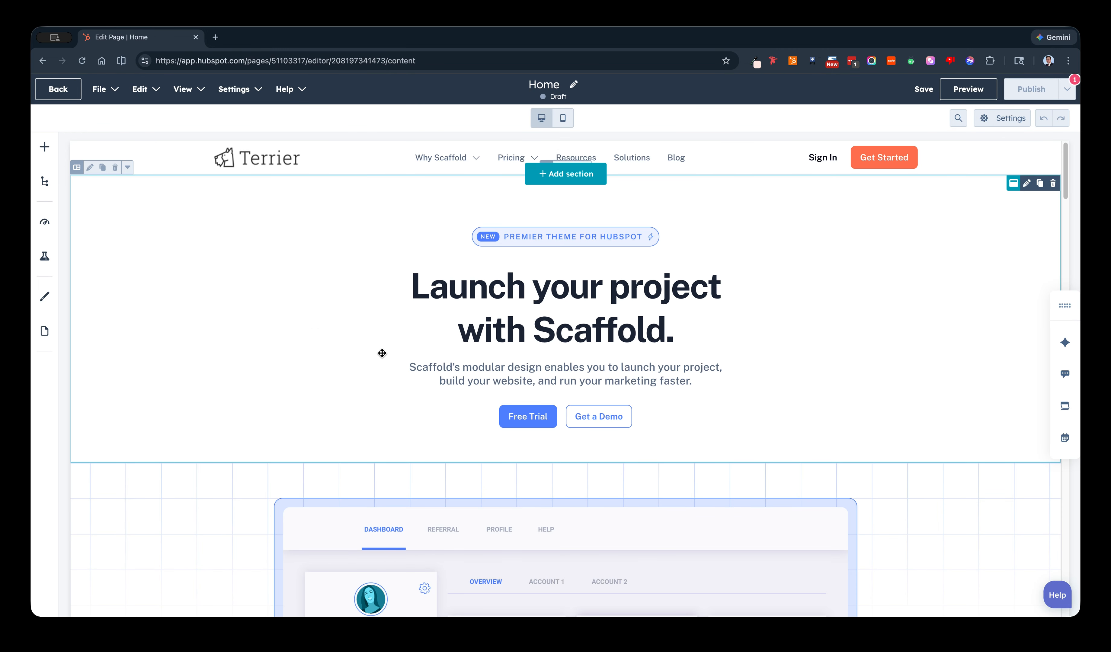
Examine the new page's prebuilt sections, from the hero and dashboard graphic through the features to the customer success stories.
{"action": "scroll", "coordinate": [383, 356], "scroll_direction": "down", "scroll_amount": 1}
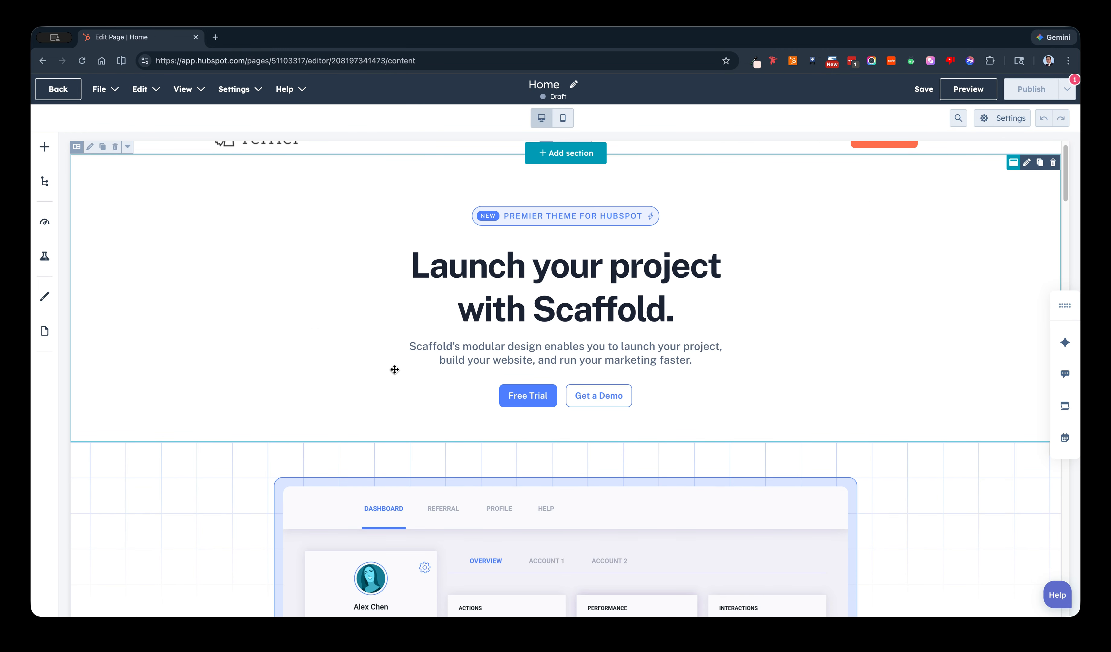
{"action": "scroll", "coordinate": [488, 412], "scroll_direction": "down", "scroll_amount": 4}
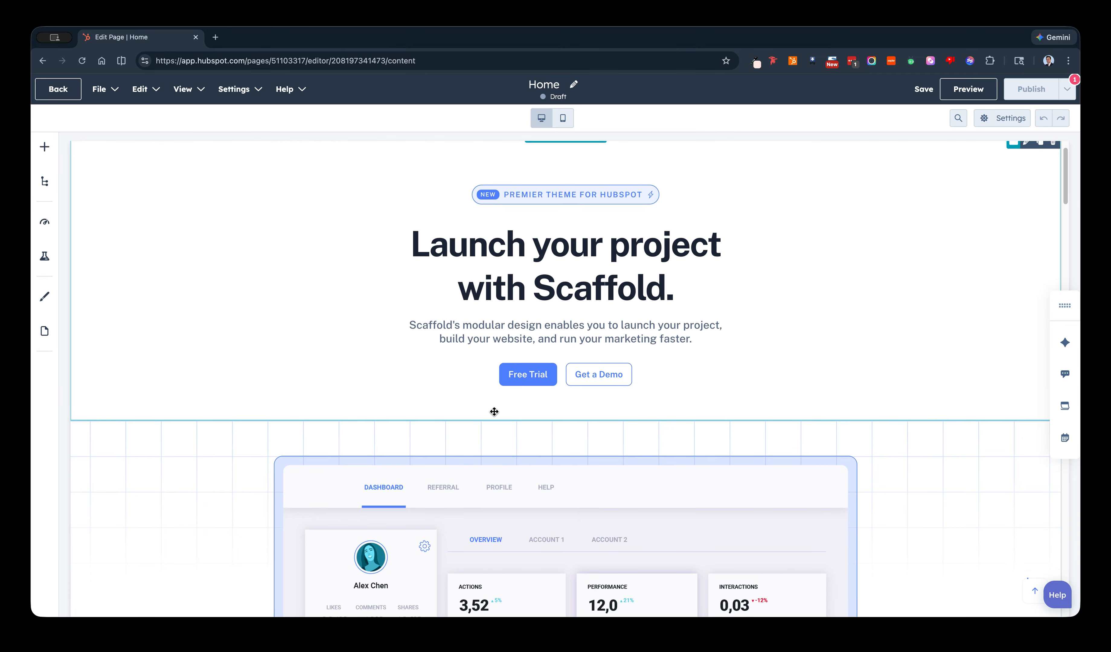
{"action": "scroll", "coordinate": [488, 412], "scroll_direction": "down", "scroll_amount": 10}
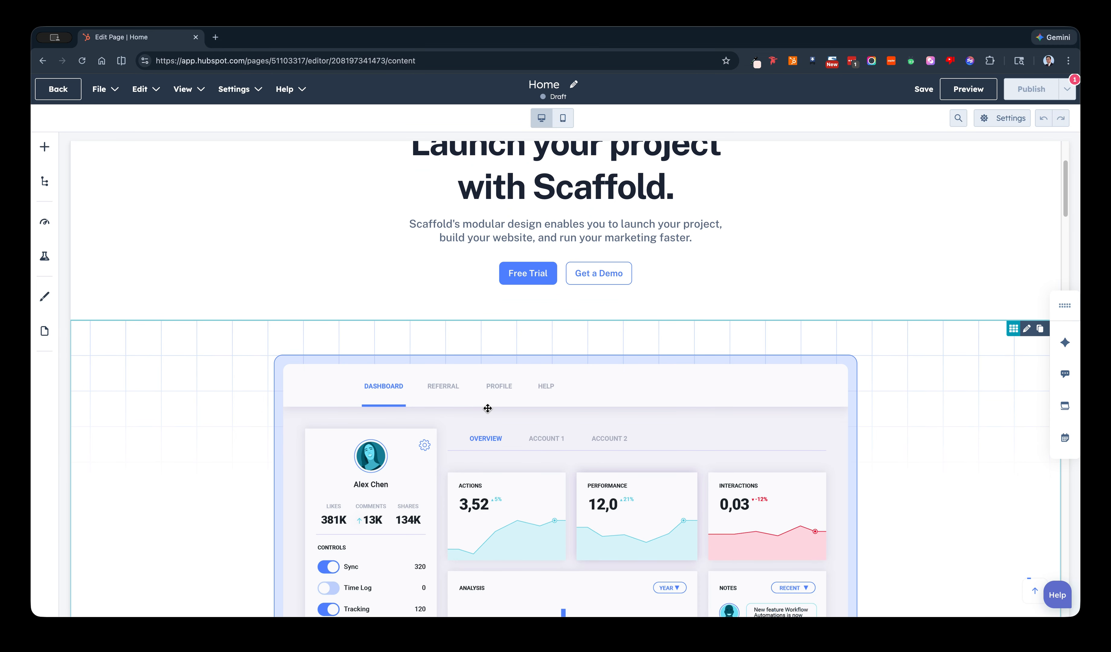
{"action": "scroll", "coordinate": [488, 409], "scroll_direction": "down", "scroll_amount": 15}
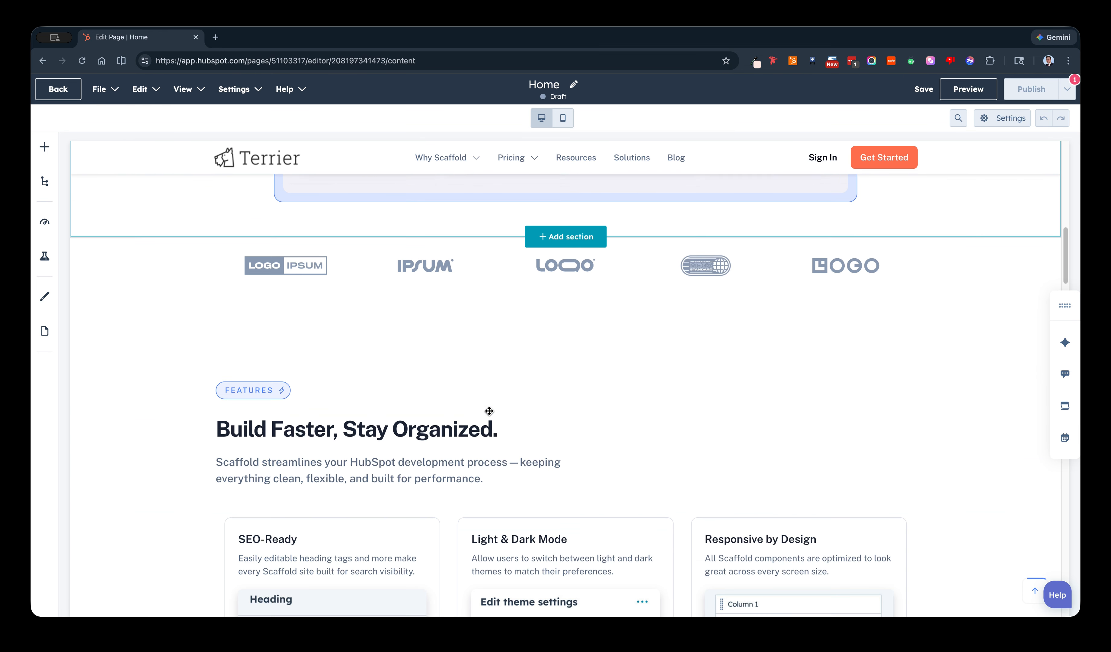
{"action": "scroll", "coordinate": [490, 411], "scroll_direction": "down", "scroll_amount": 13}
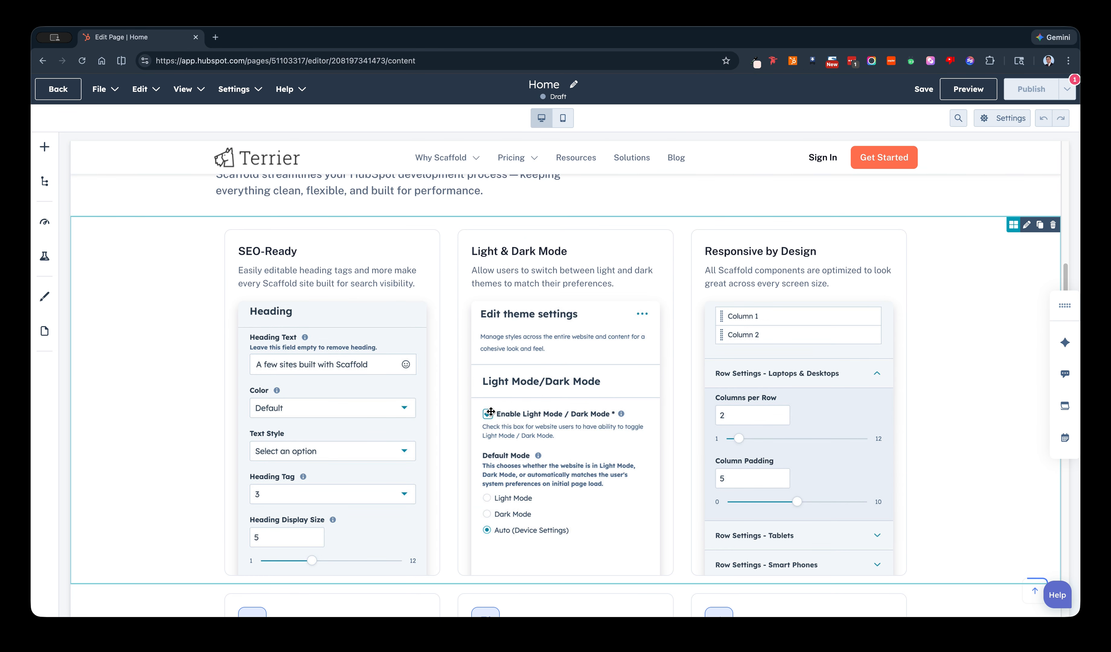
{"action": "scroll", "coordinate": [543, 430], "scroll_direction": "down", "scroll_amount": 15}
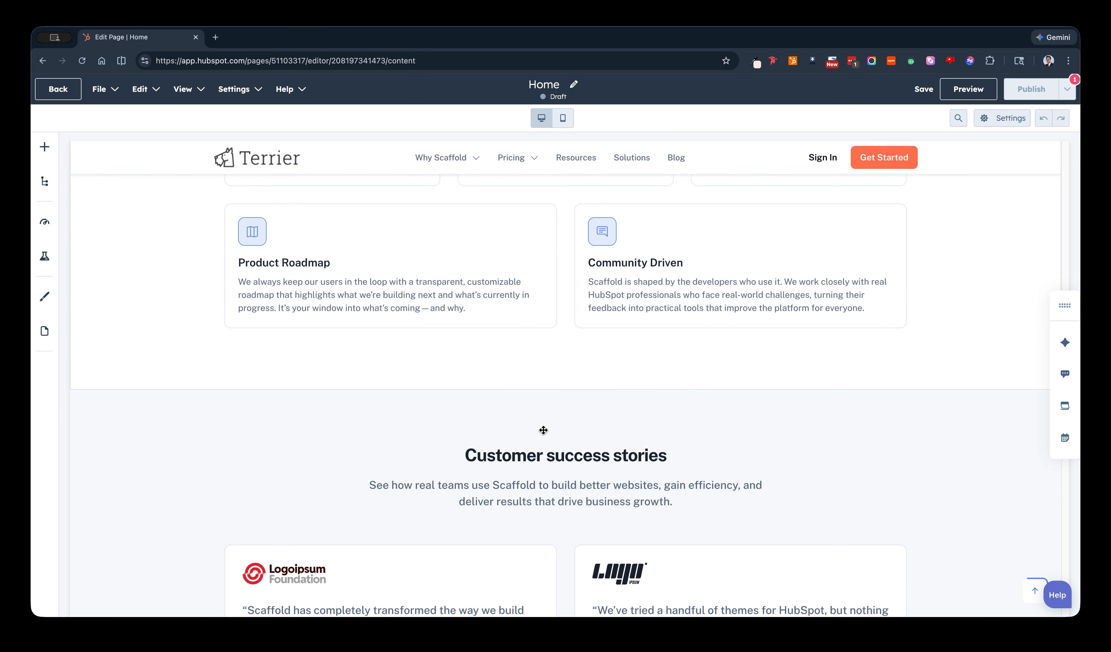
{"action": "scroll", "coordinate": [543, 430], "scroll_direction": "up", "scroll_amount": 7}
{"action": "scroll", "coordinate": [542, 430], "scroll_direction": "up", "scroll_amount": 20}
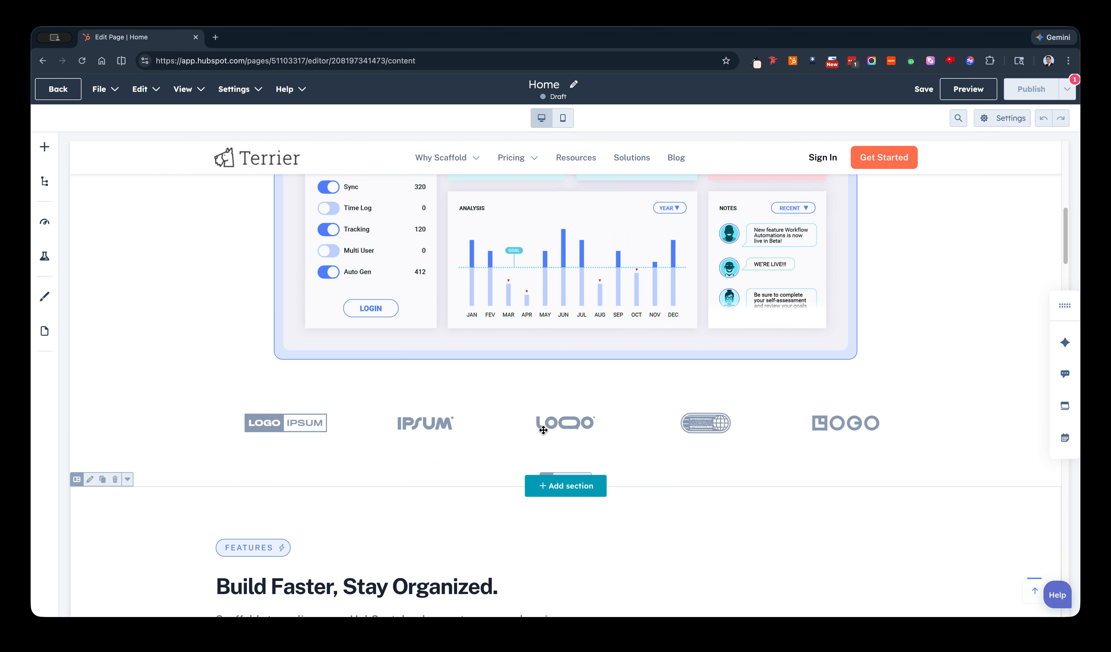
{"action": "scroll", "coordinate": [543, 430], "scroll_direction": "up", "scroll_amount": 5}
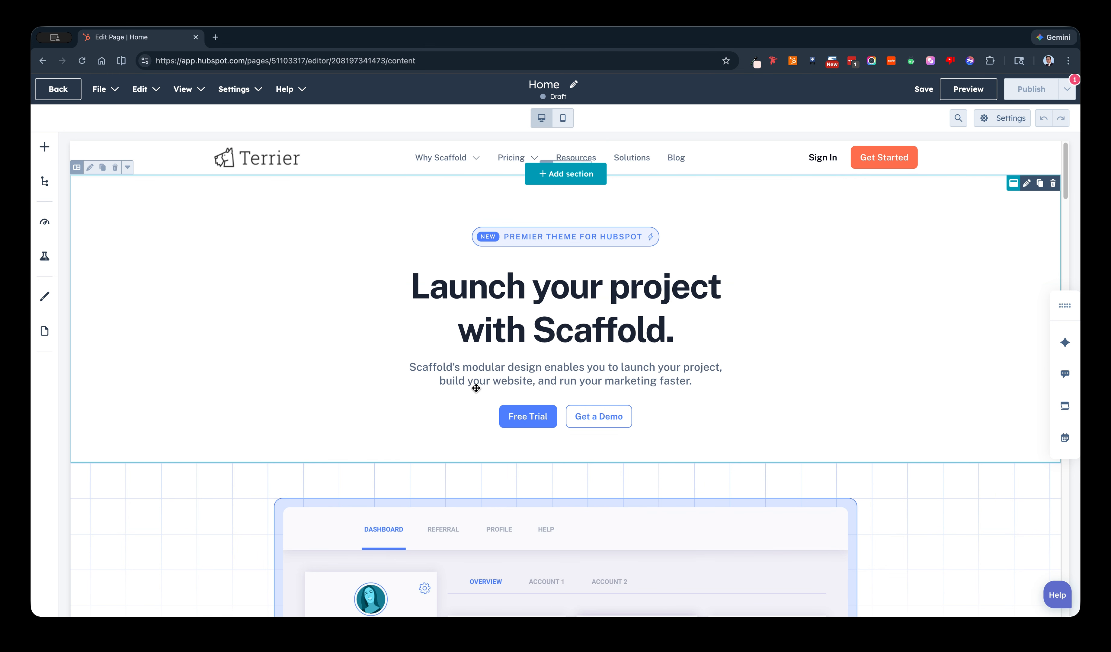
Replace the heading text of the Hero Standard module with "Terrier Digital is the BEST".
{"action": "left_click", "coordinate": [559, 299]}
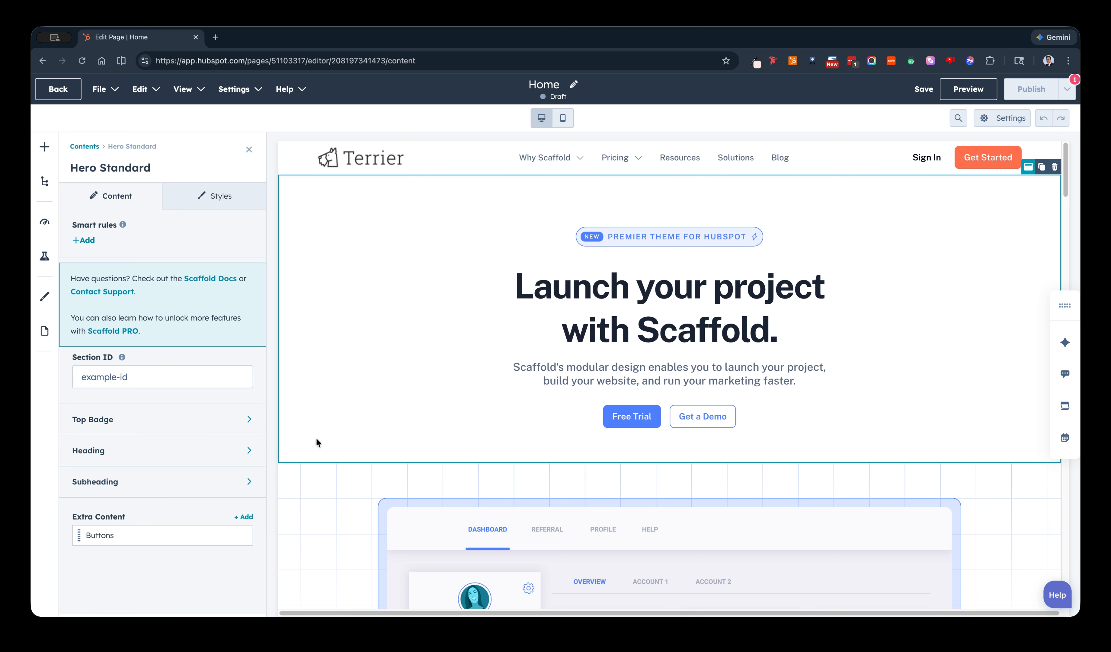
{"action": "left_click", "coordinate": [230, 452]}
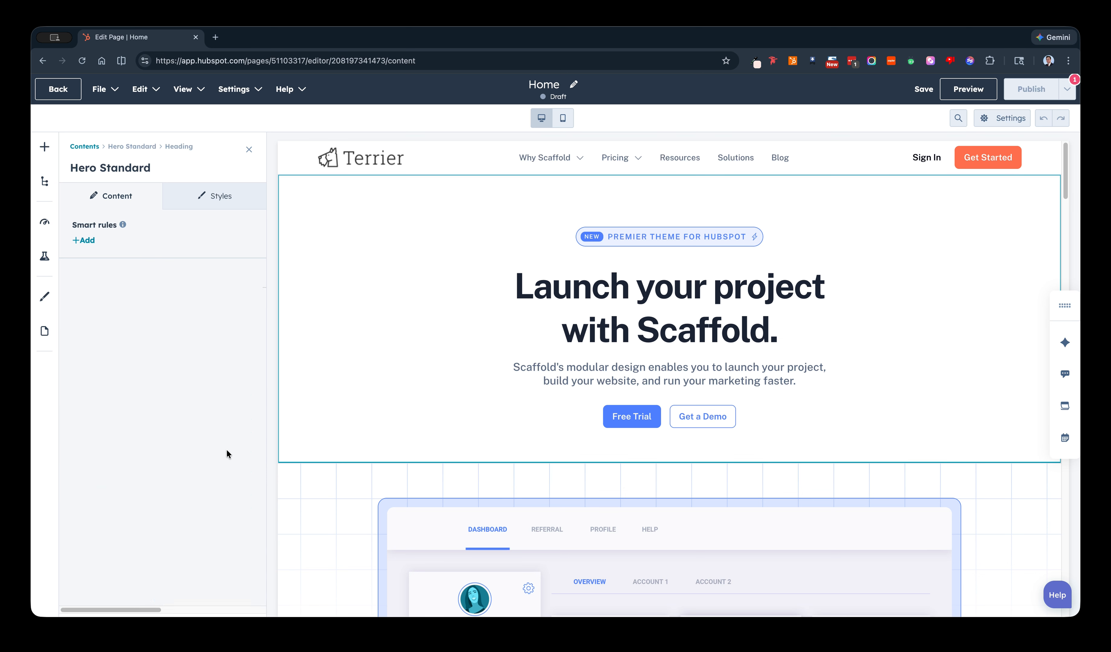
{"action": "left_click", "coordinate": [207, 347]}
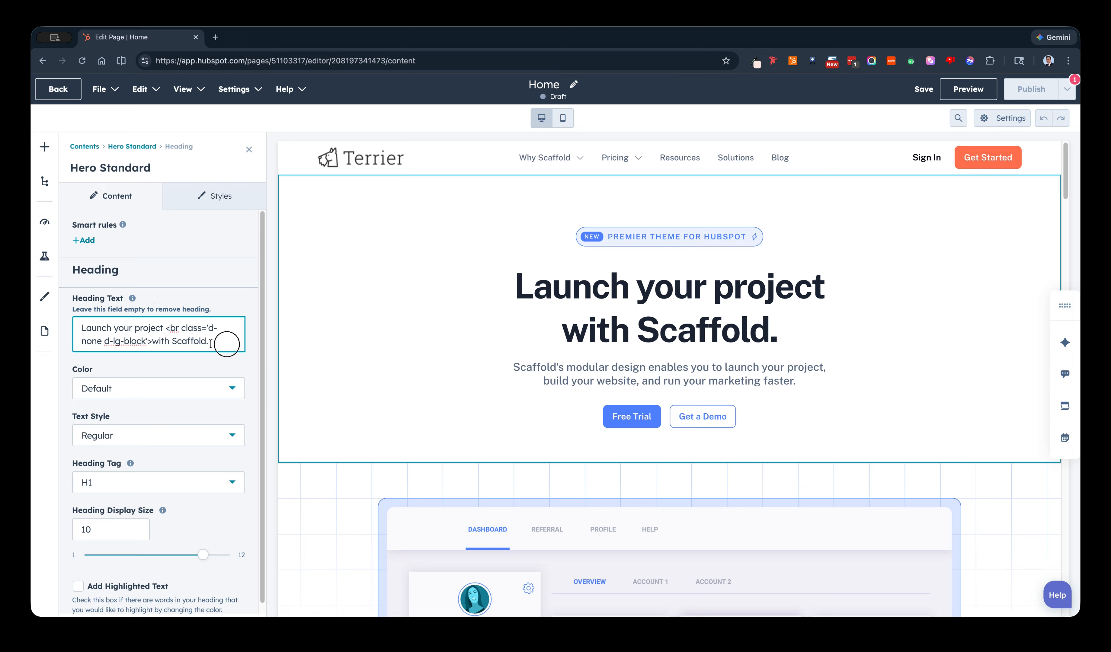
{"action": "left_click_drag", "start_coordinate": [209, 342], "coordinate": [62, 330]}
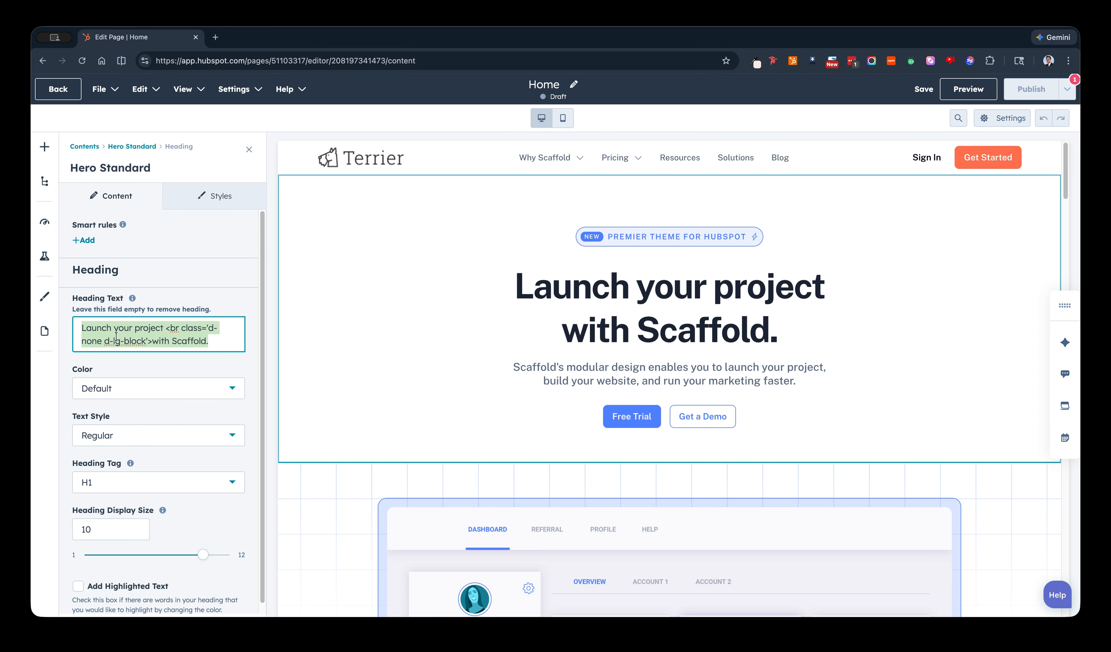
{"action": "key", "text": "BackSpace"}
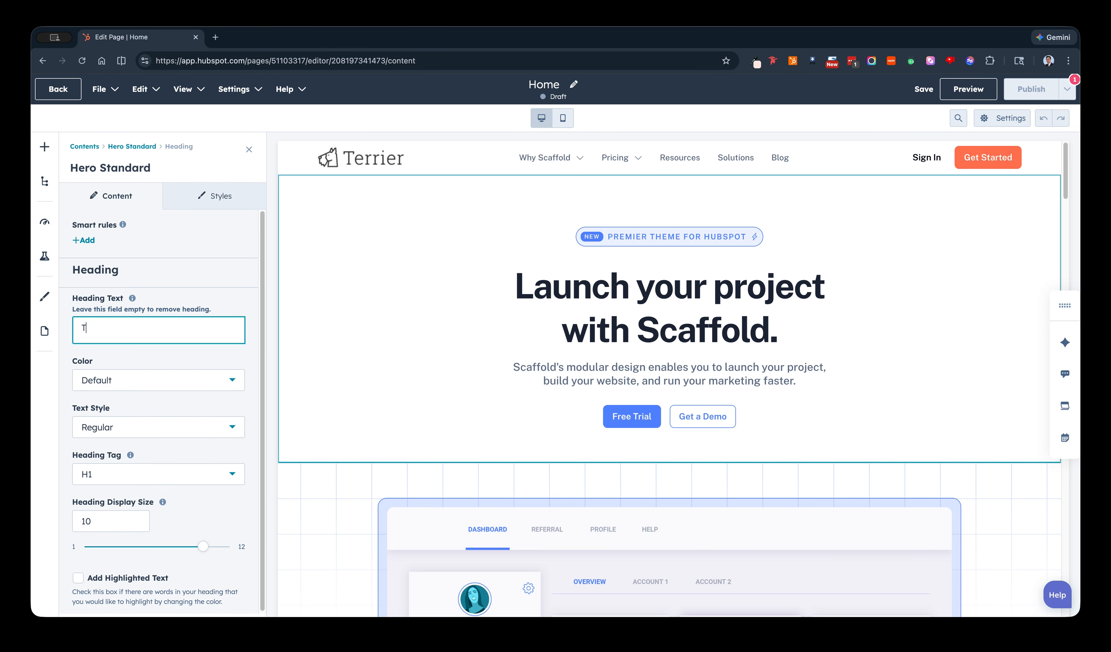
{"action": "type", "text": "Terrier F"}
{"action": "key", "text": "BackSpace"}
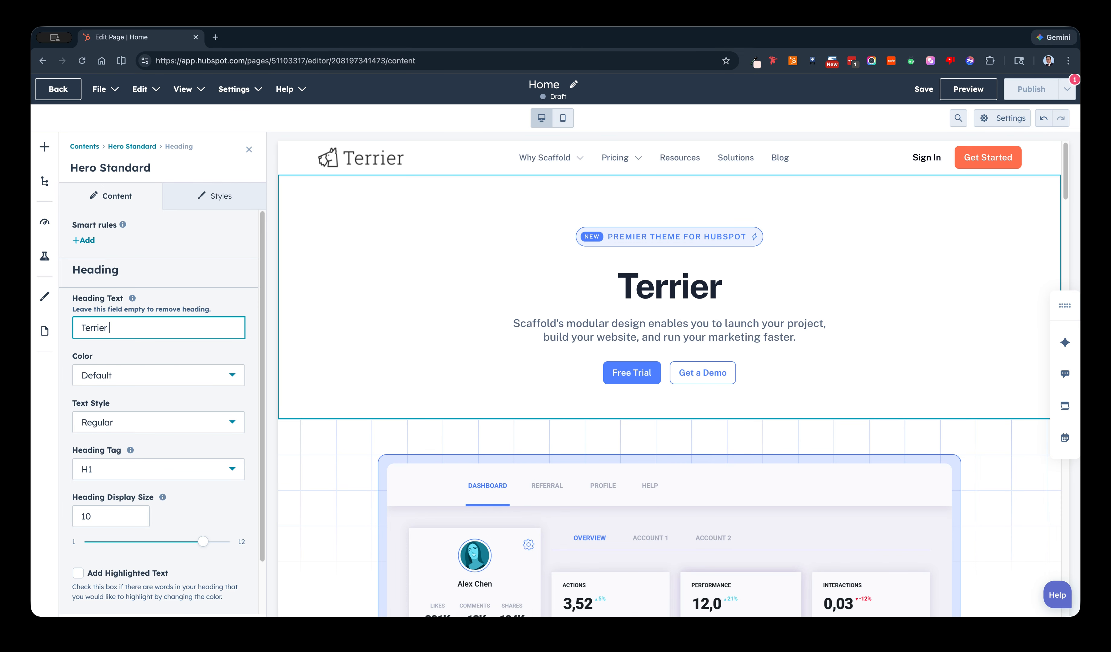
{"action": "type", "text": "Digit"}
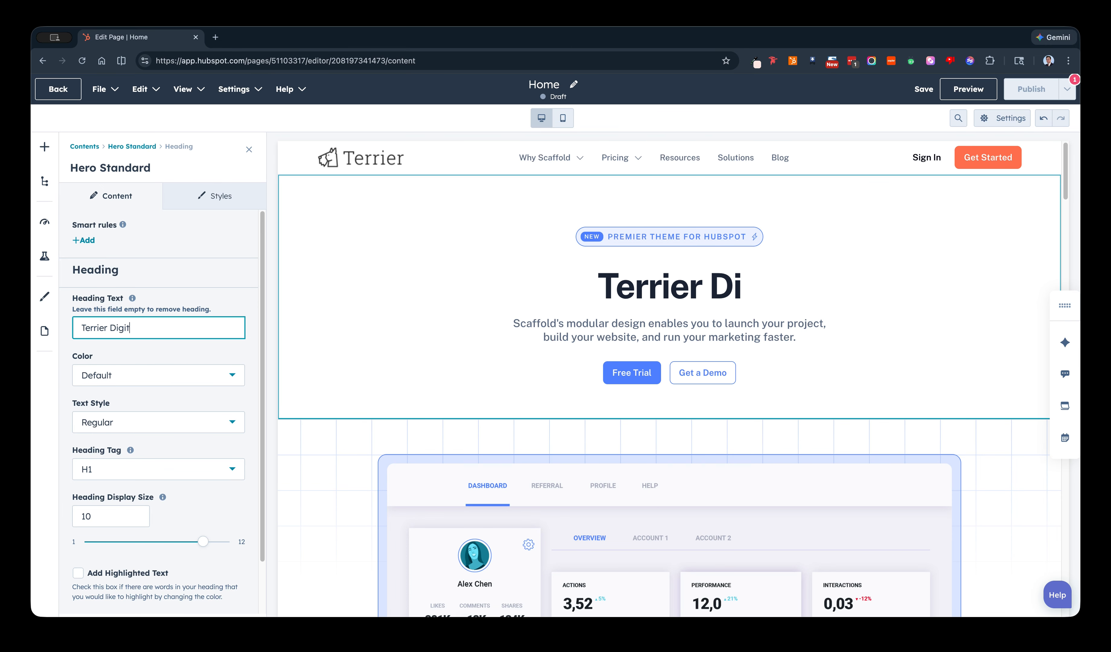
{"action": "type", "text": "al is the BEST"}
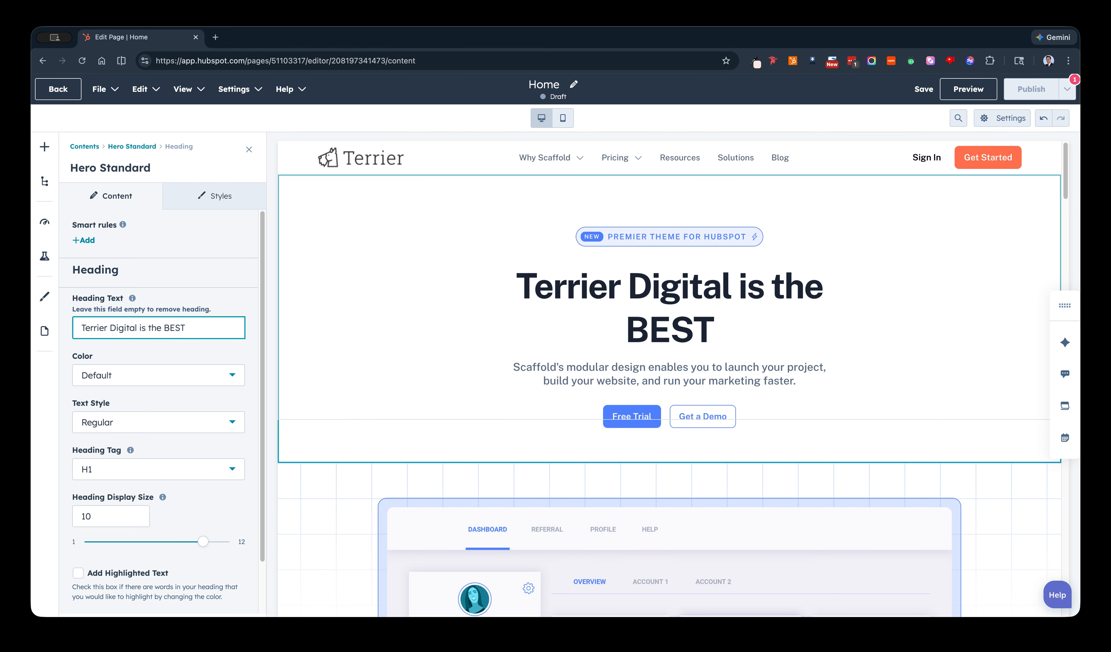
Extend the hero heading to read "Terrier Digital is the BEST Web Dev Team Ever".
{"action": "double_click", "coordinate": [191, 328]}
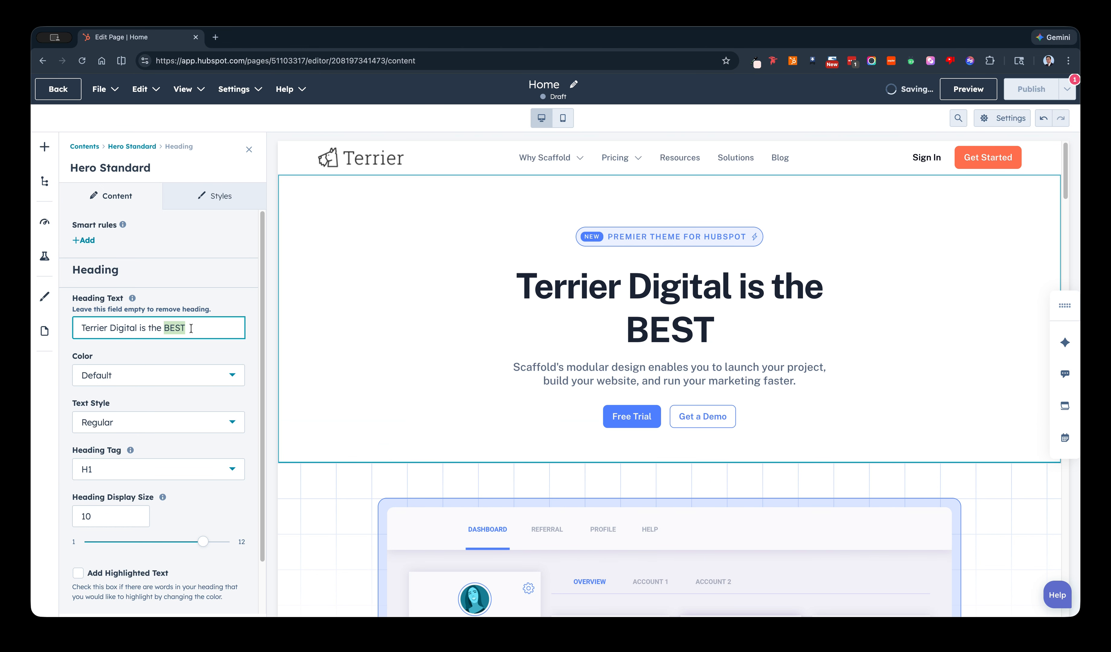
{"action": "left_click", "coordinate": [187, 328]}
{"action": "type", "text": "Web Dev"}
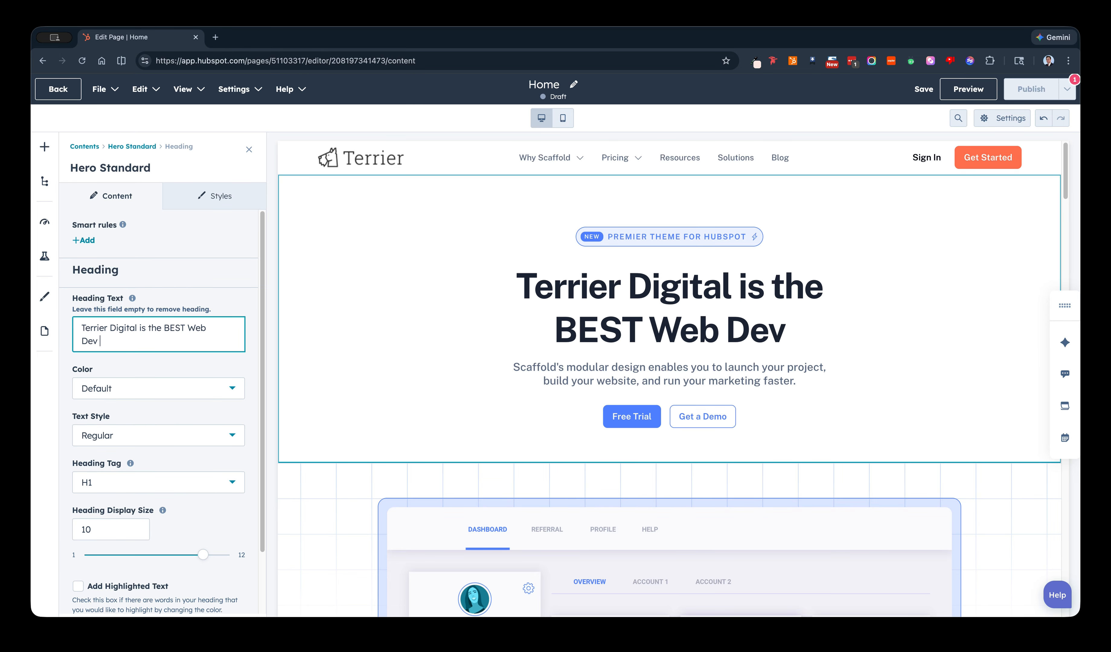
{"action": "type", "text": " Team"}
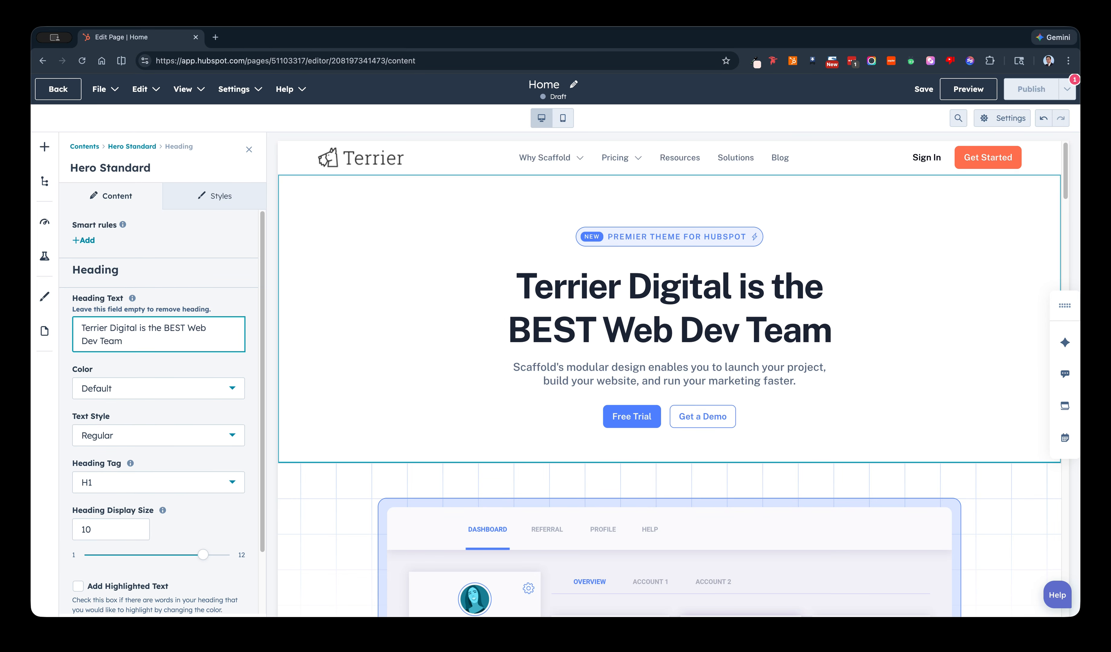
{"action": "type", "text": " Ever"}
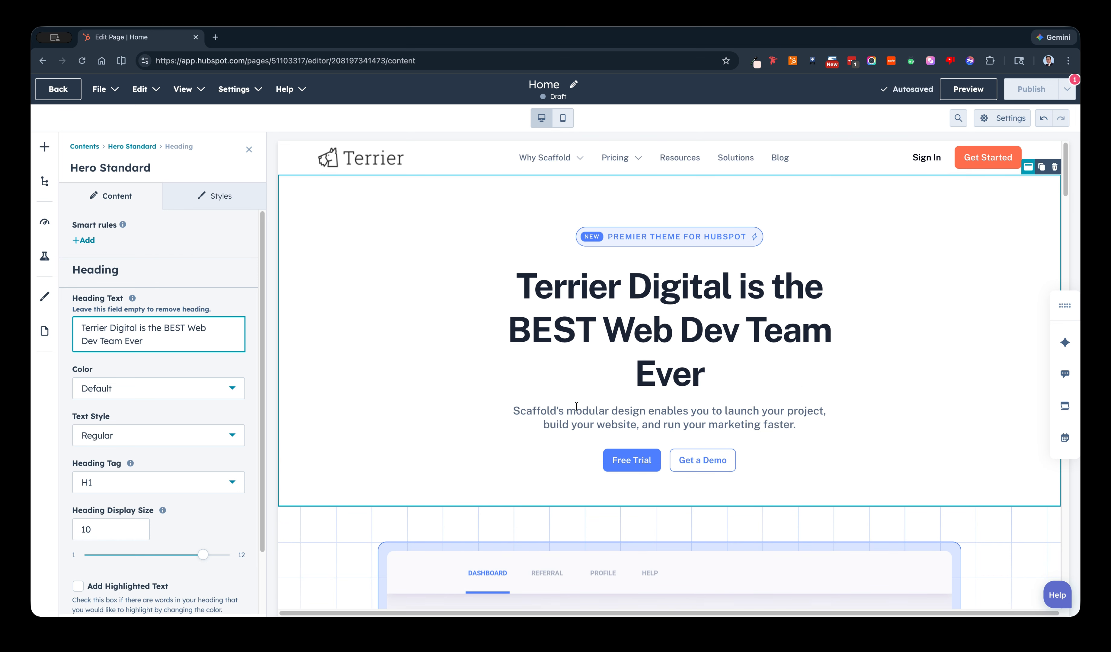
{"action": "left_click_drag", "start_coordinate": [678, 368], "coordinate": [708, 359]}
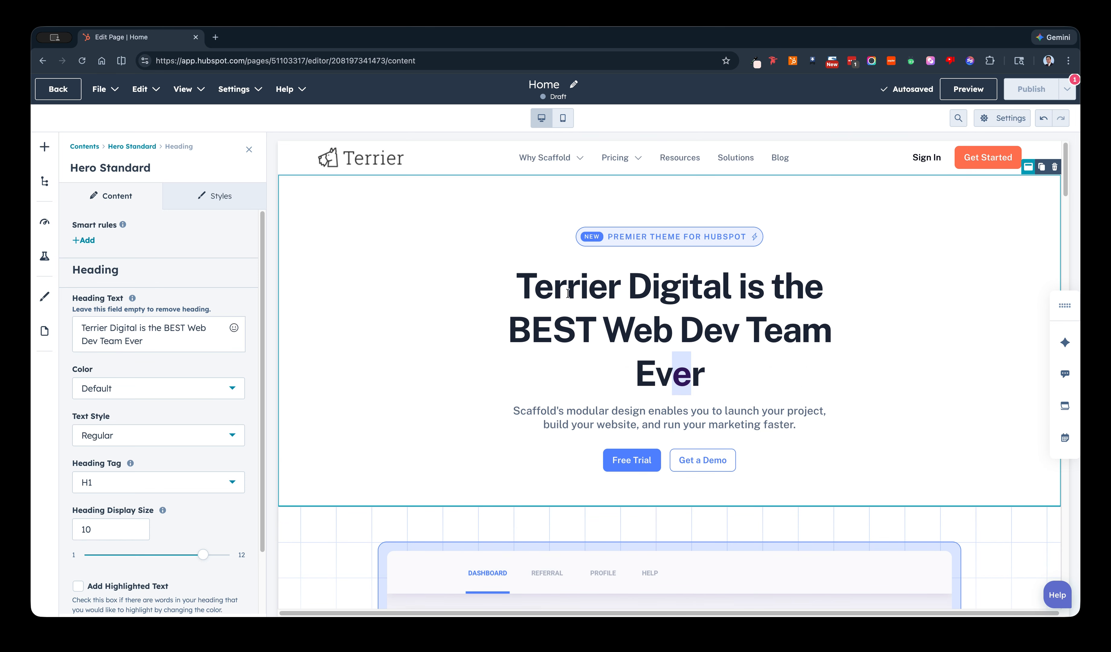
{"action": "left_click", "coordinate": [731, 377]}
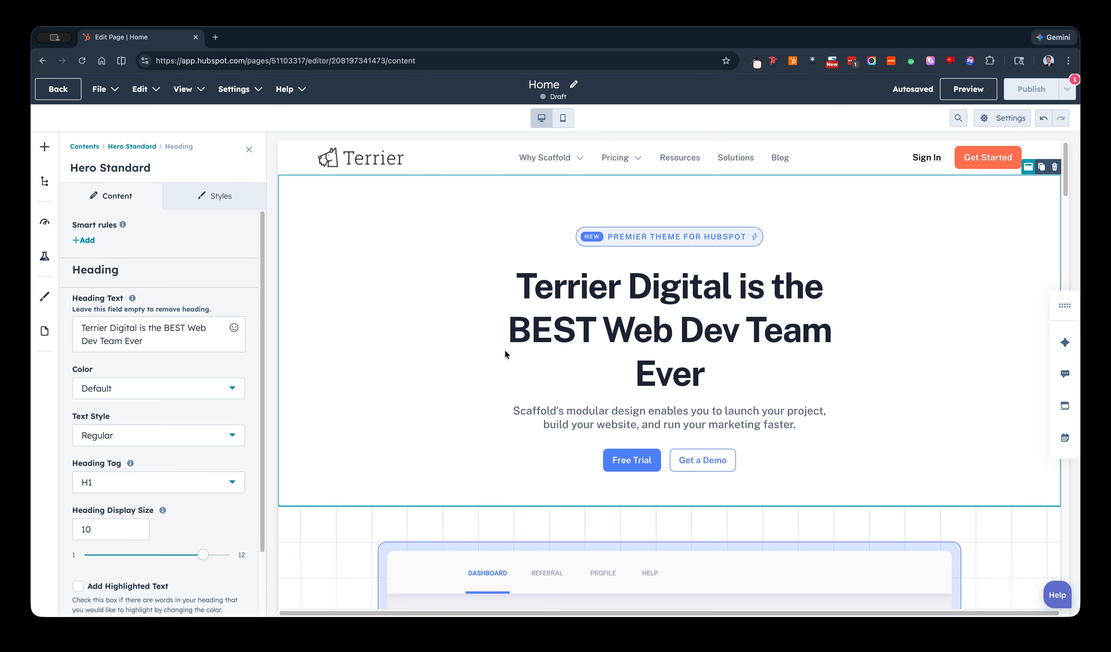
Set the hero width to 7 for laptops and desktops in the hero module's spacing and alignment styles.
{"action": "left_click", "coordinate": [222, 197]}
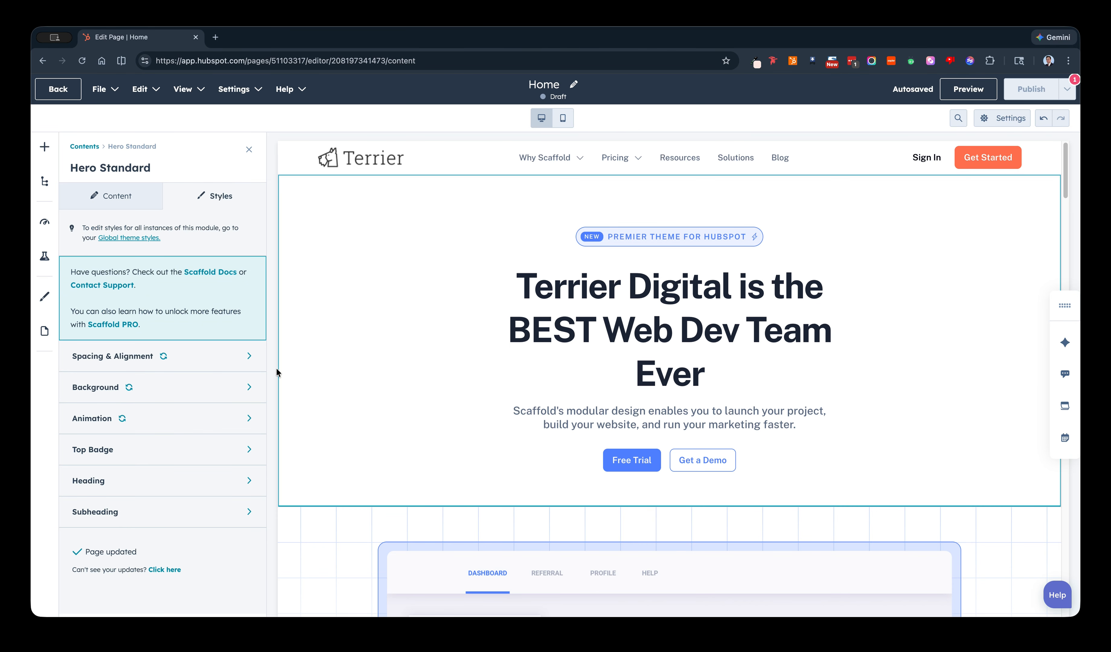
{"action": "left_click", "coordinate": [237, 358]}
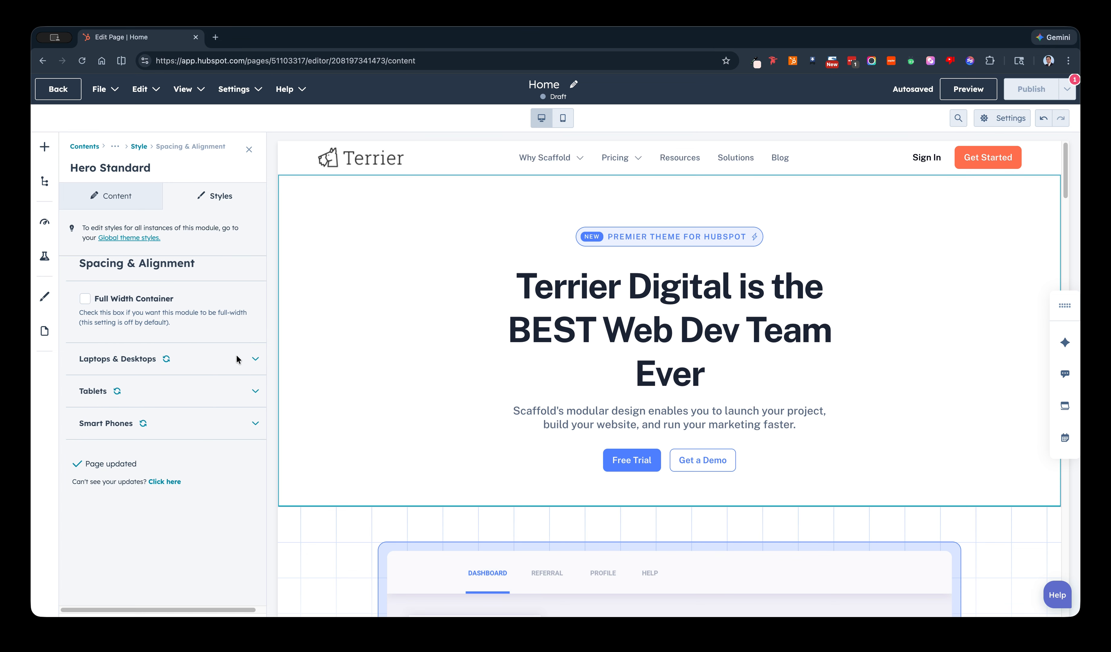
{"action": "left_click", "coordinate": [218, 365]}
{"action": "scroll", "coordinate": [217, 376], "scroll_direction": "down", "scroll_amount": 3}
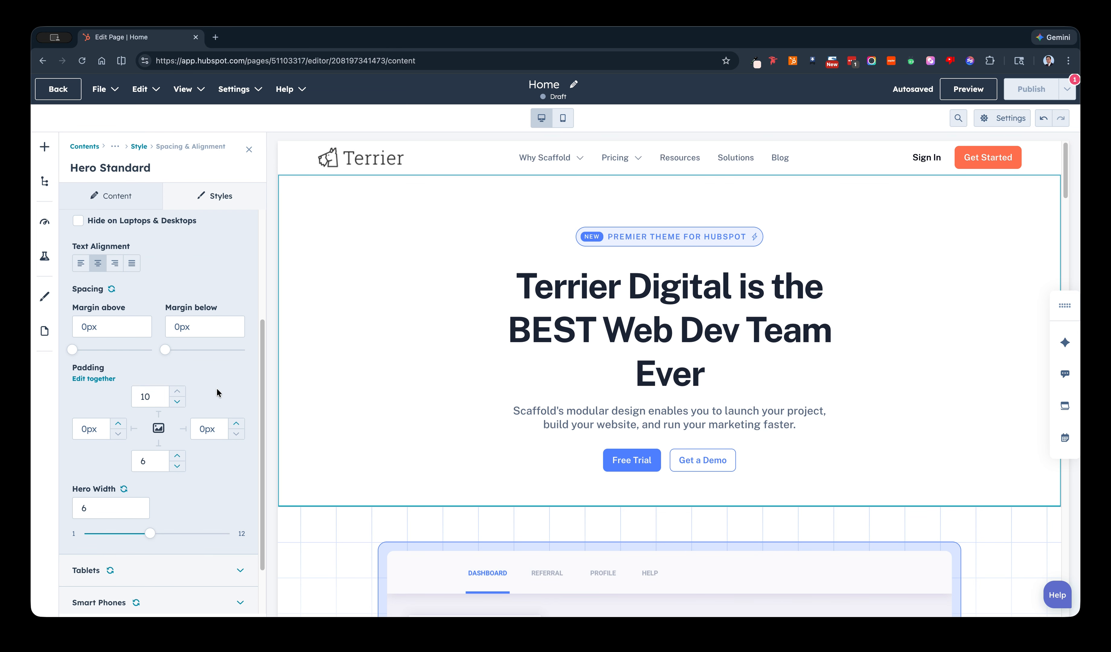
{"action": "left_click", "coordinate": [165, 534]}
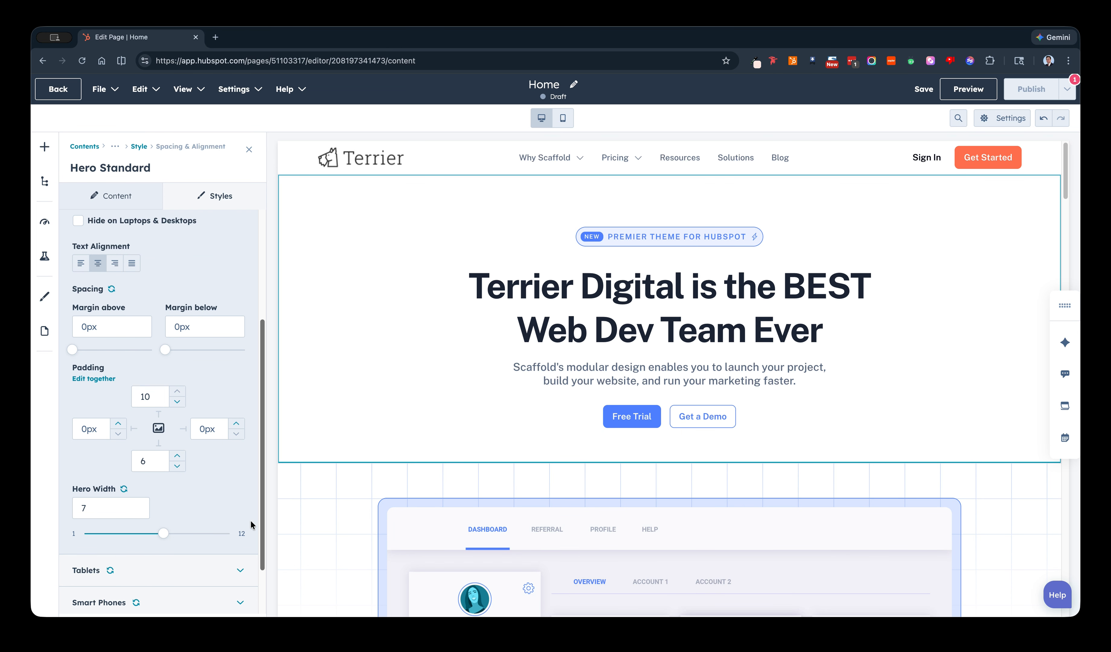
{"action": "left_click", "coordinate": [193, 534]}
{"action": "left_click_drag", "start_coordinate": [219, 536], "coordinate": [165, 533]}
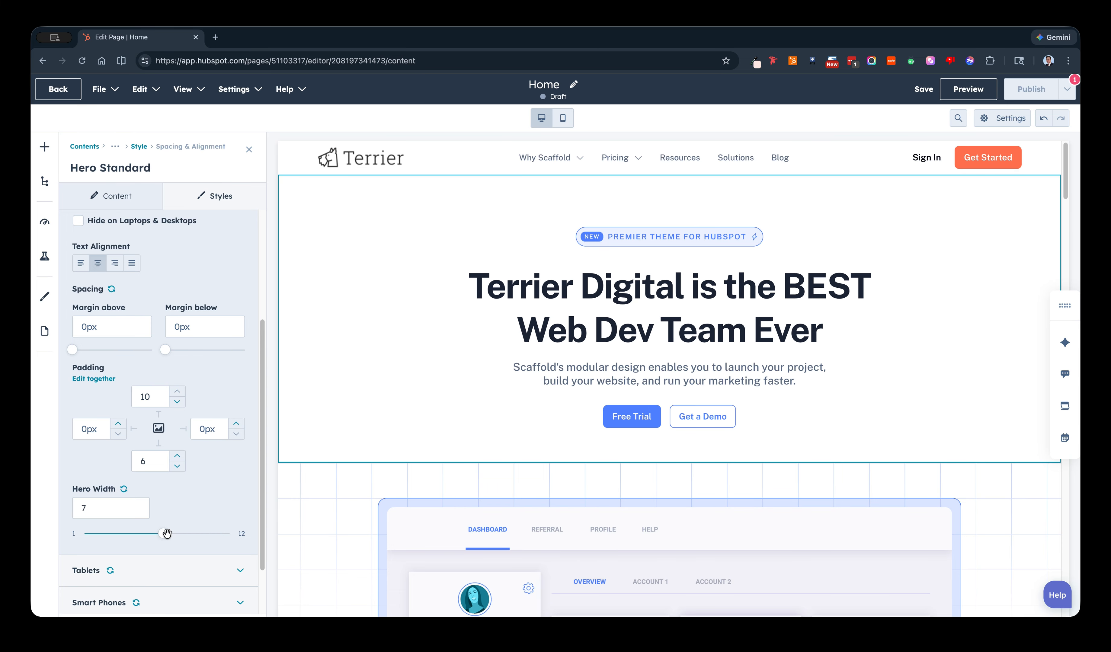
Examine the hero module's spacing and alignment settings for laptops and desktops and for tablets.
{"action": "scroll", "coordinate": [174, 448], "scroll_direction": "up", "scroll_amount": 5}
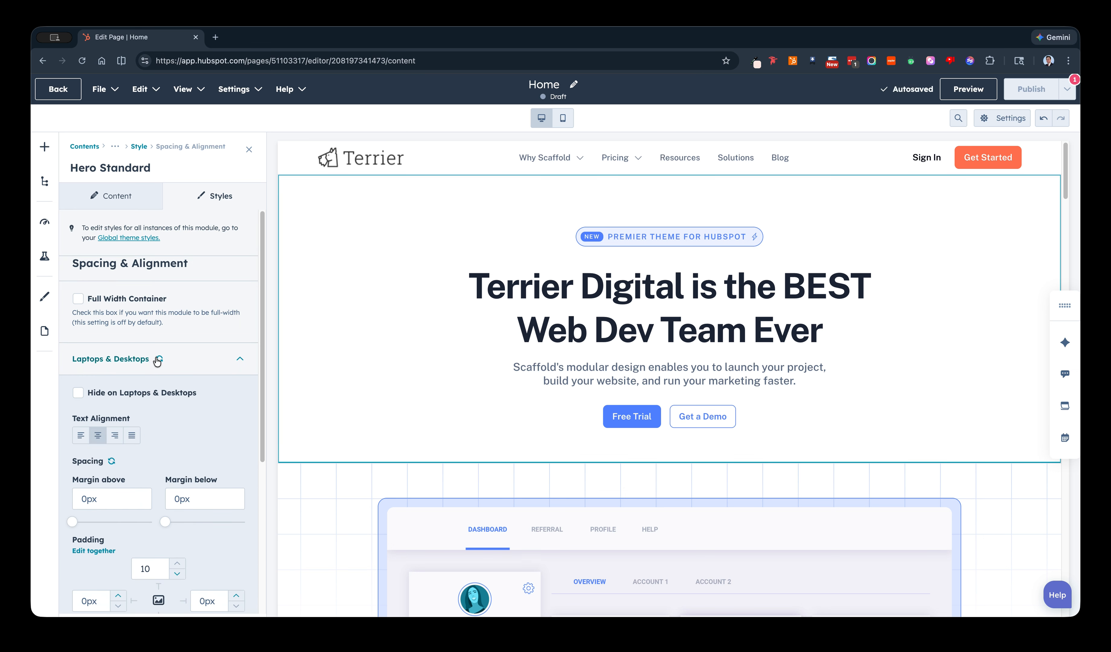
{"action": "left_click", "coordinate": [213, 363]}
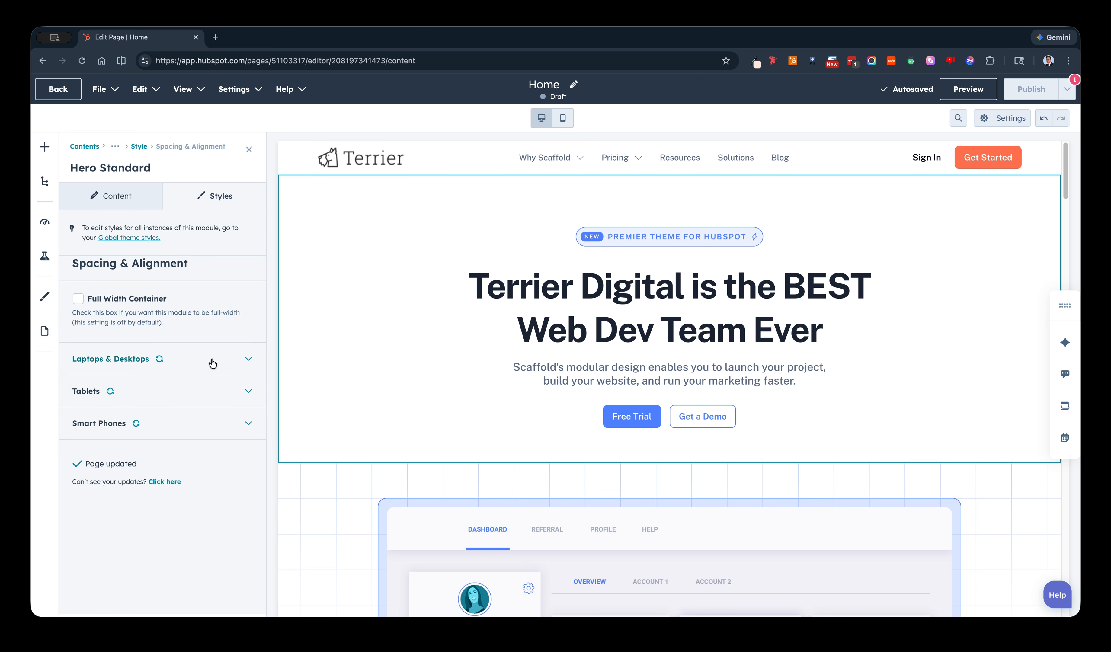
{"action": "left_click", "coordinate": [231, 393]}
{"action": "scroll", "coordinate": [232, 461], "scroll_direction": "down", "scroll_amount": 5}
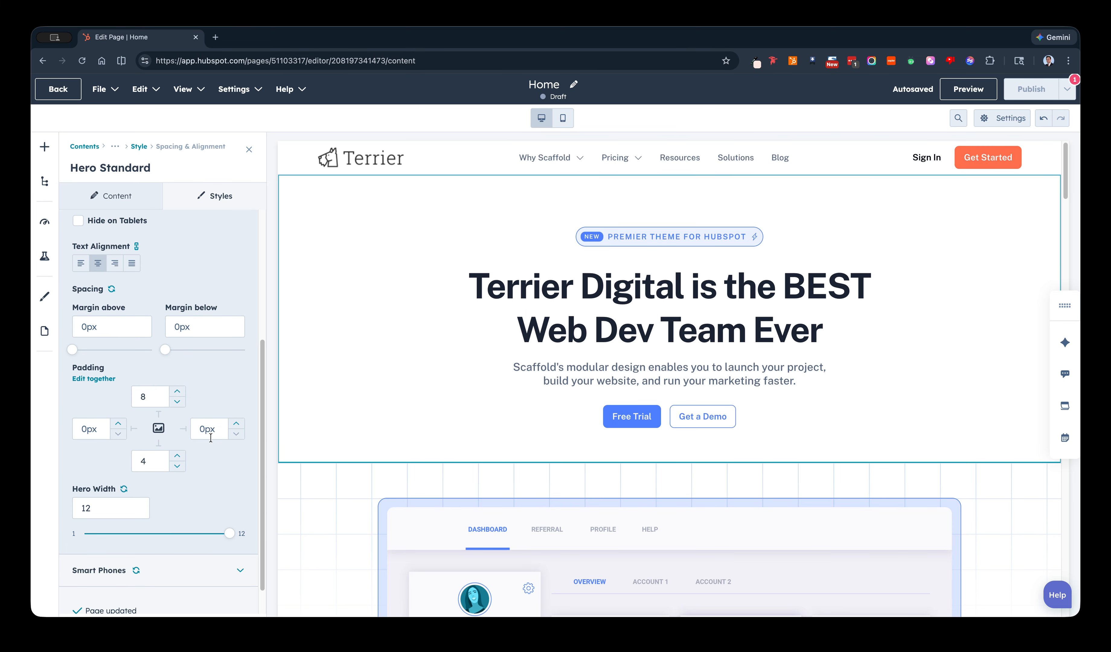
{"action": "scroll", "coordinate": [212, 448], "scroll_direction": "up", "scroll_amount": 4}
{"action": "left_click", "coordinate": [207, 274]}
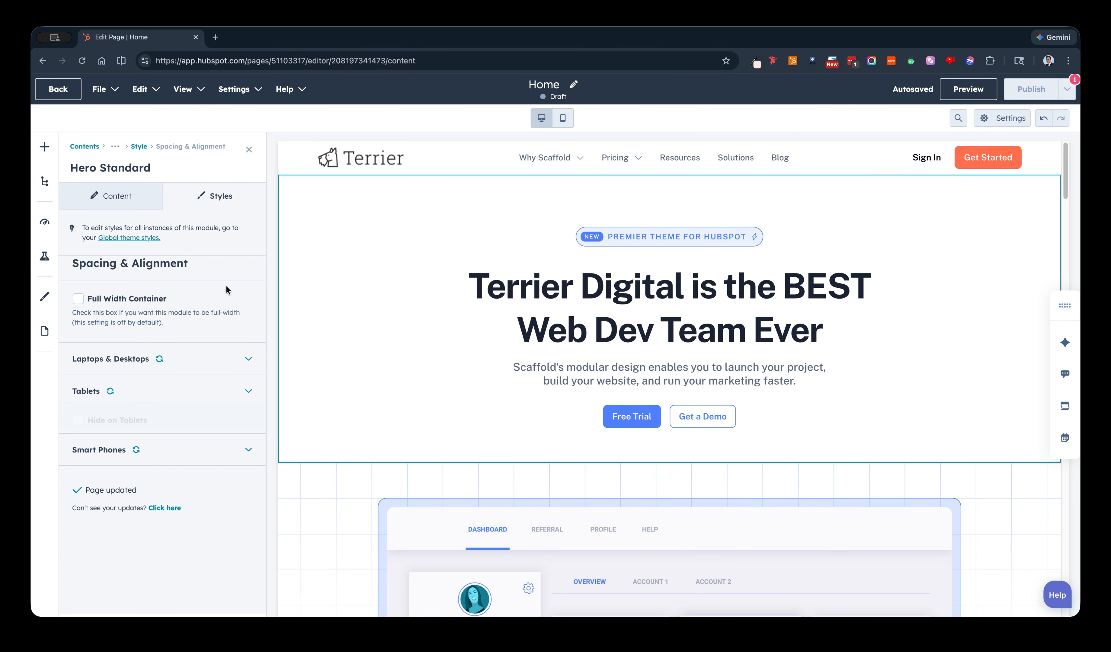
{"action": "left_click", "coordinate": [233, 364]}
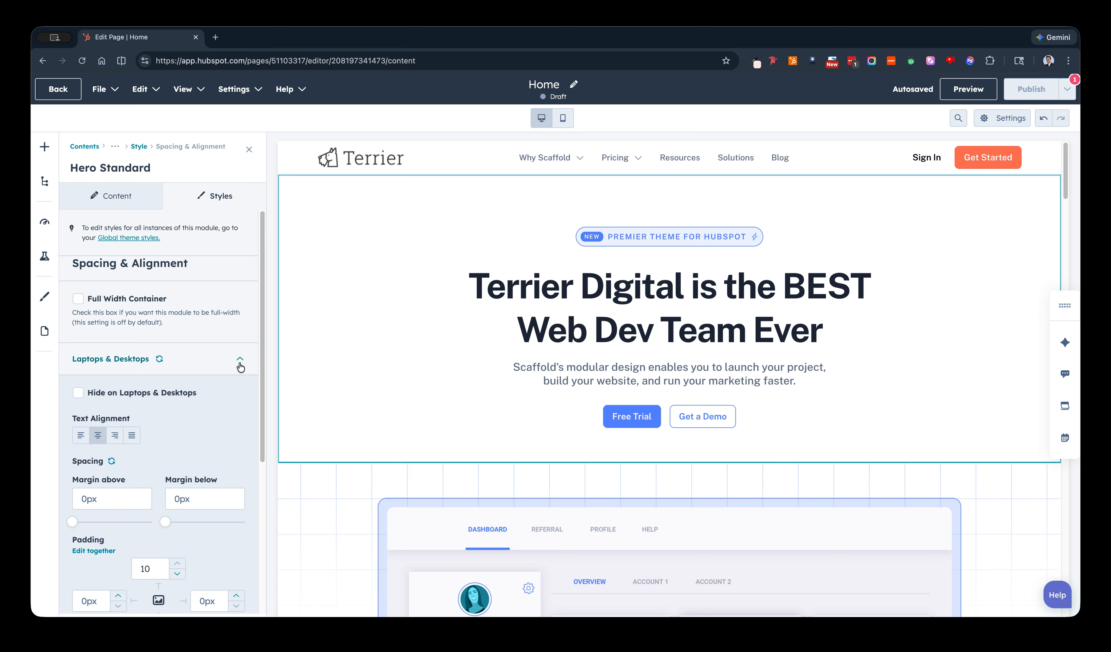
{"action": "left_click", "coordinate": [240, 364]}
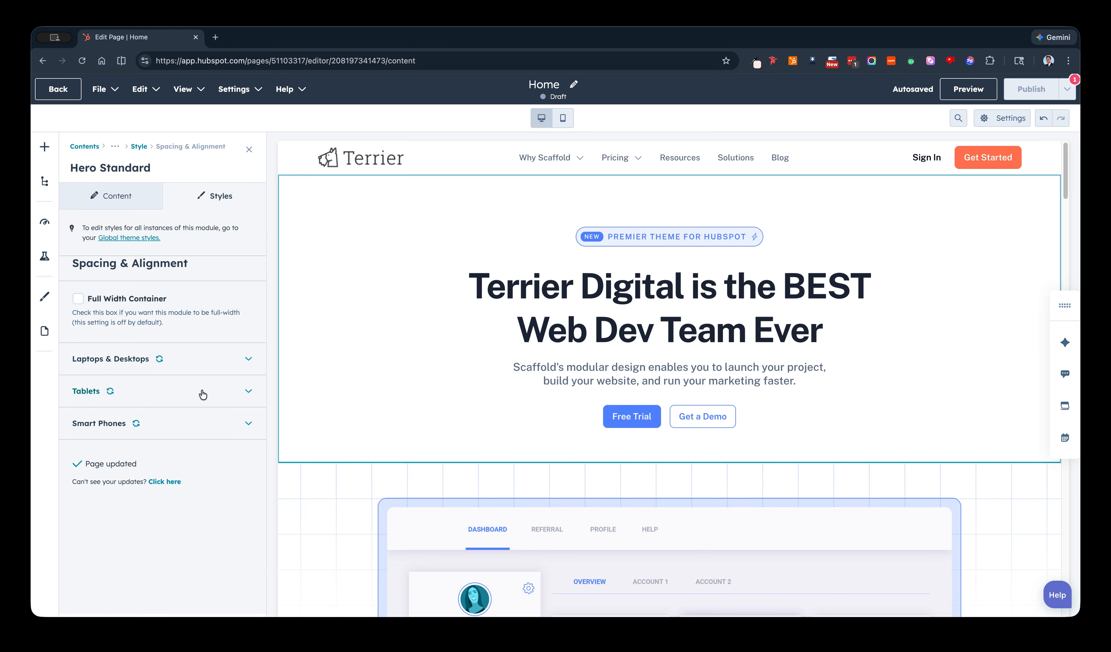
{"action": "left_click", "coordinate": [246, 362]}
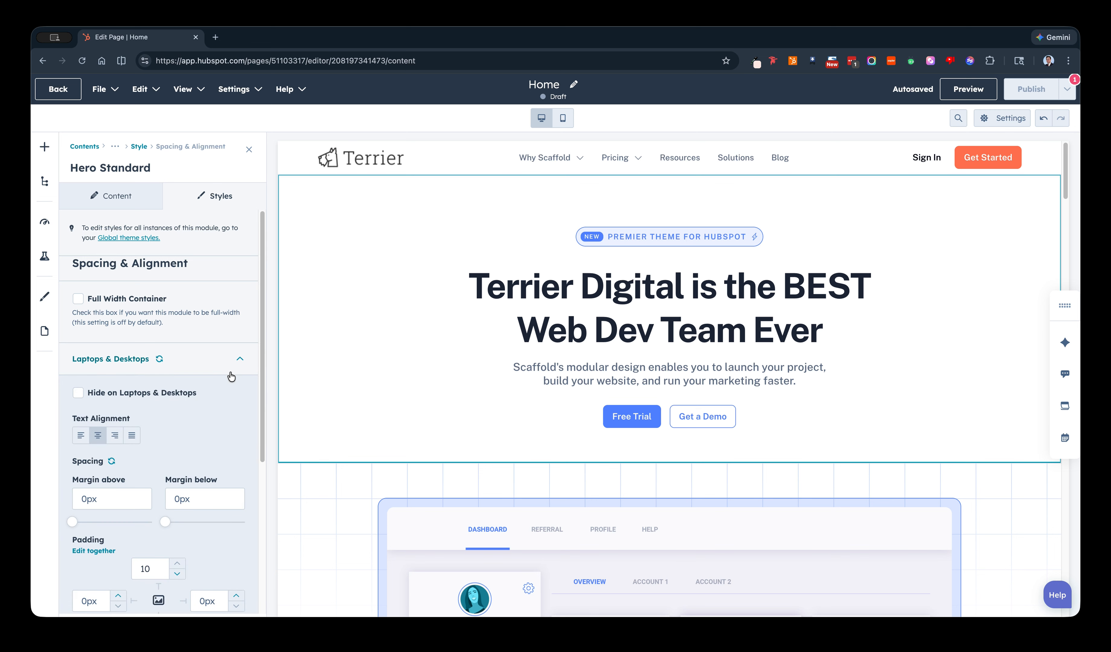
{"action": "left_click", "coordinate": [257, 356]}
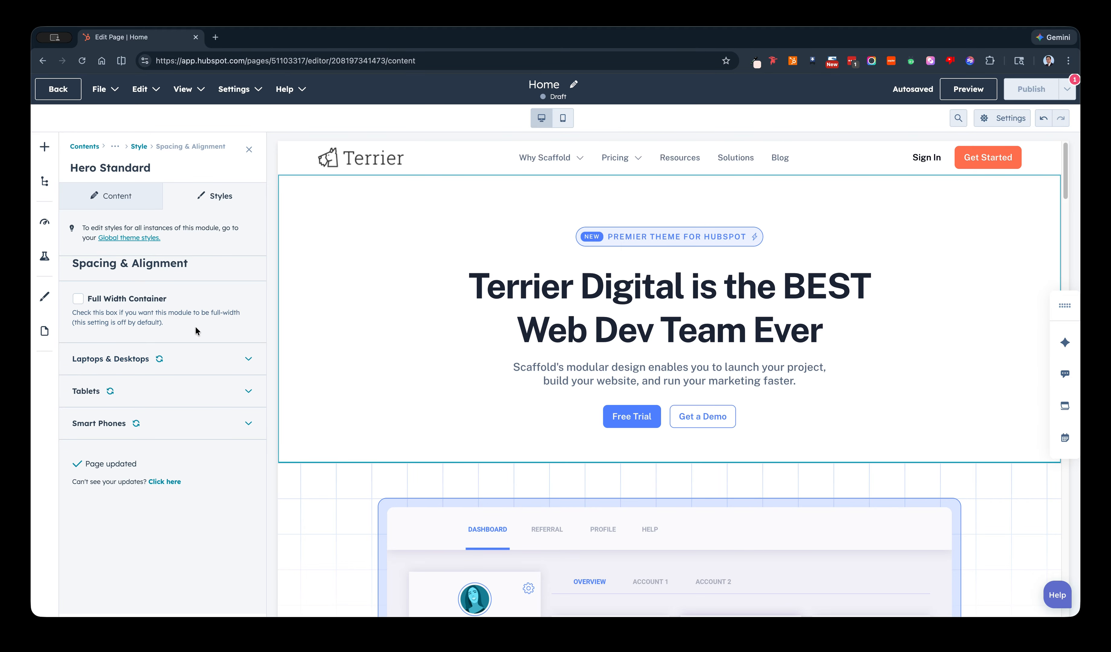
Clear the hero module's heading text, and restore it as "Terrier Digital is the BEST Web Dev Team Ever".
{"action": "left_click", "coordinate": [114, 206]}
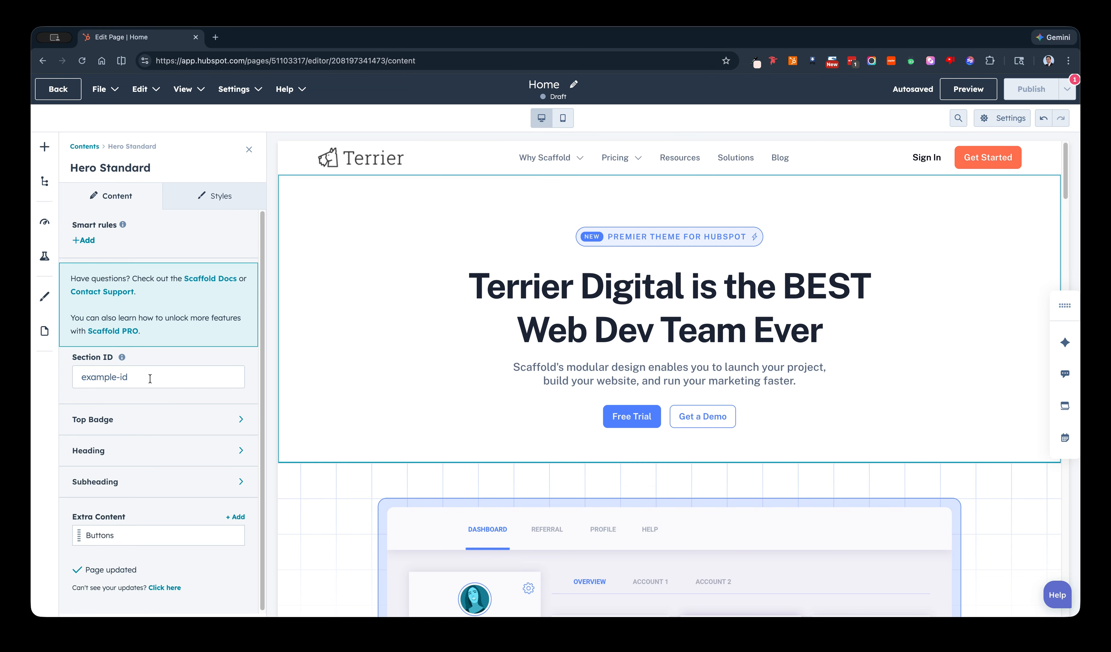
{"action": "left_click", "coordinate": [184, 466]}
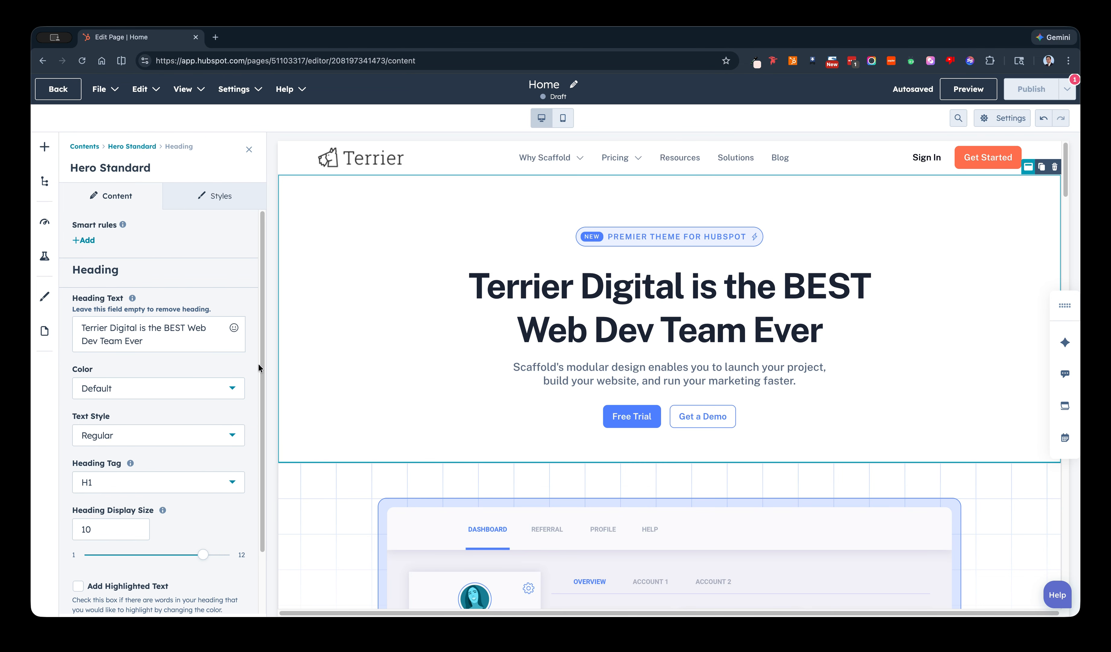
{"action": "left_click", "coordinate": [174, 346]}
{"action": "key", "text": "super+a"}
{"action": "key", "text": "super+c"}
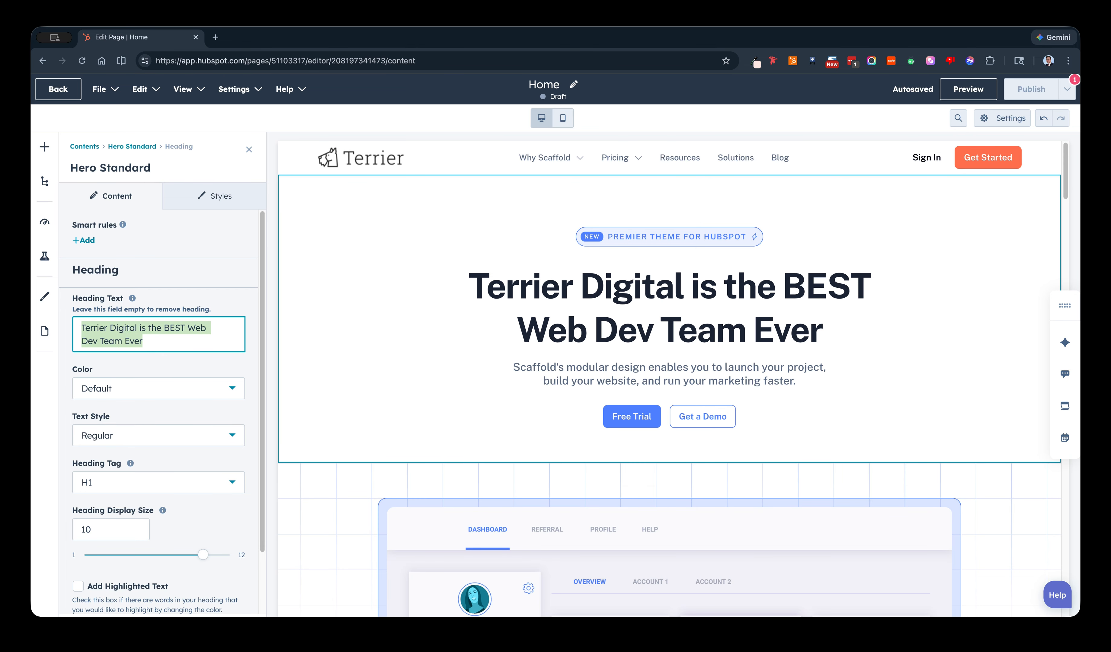
{"action": "key", "text": "BackSpace"}
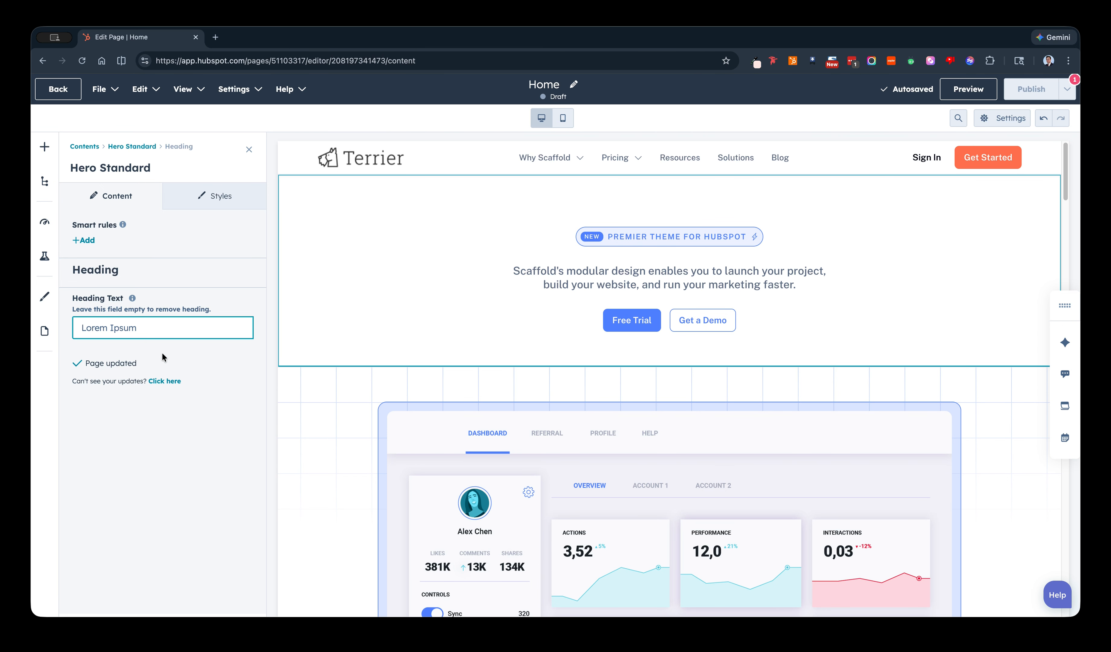
{"action": "key", "text": "super+v"}
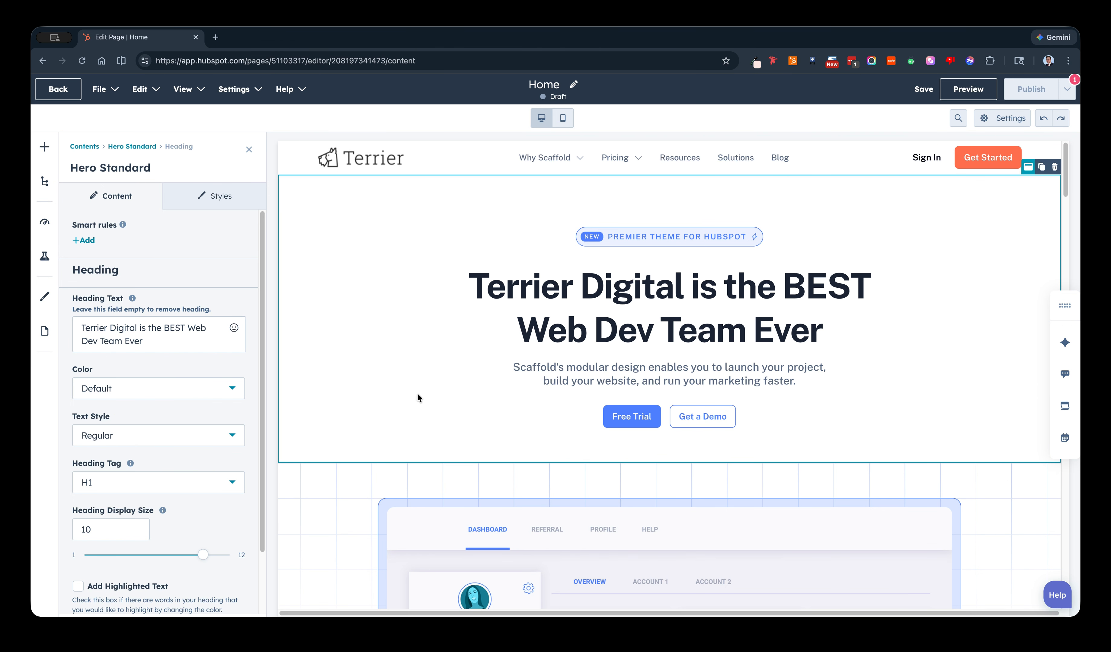
{"action": "left_click", "coordinate": [421, 429]}
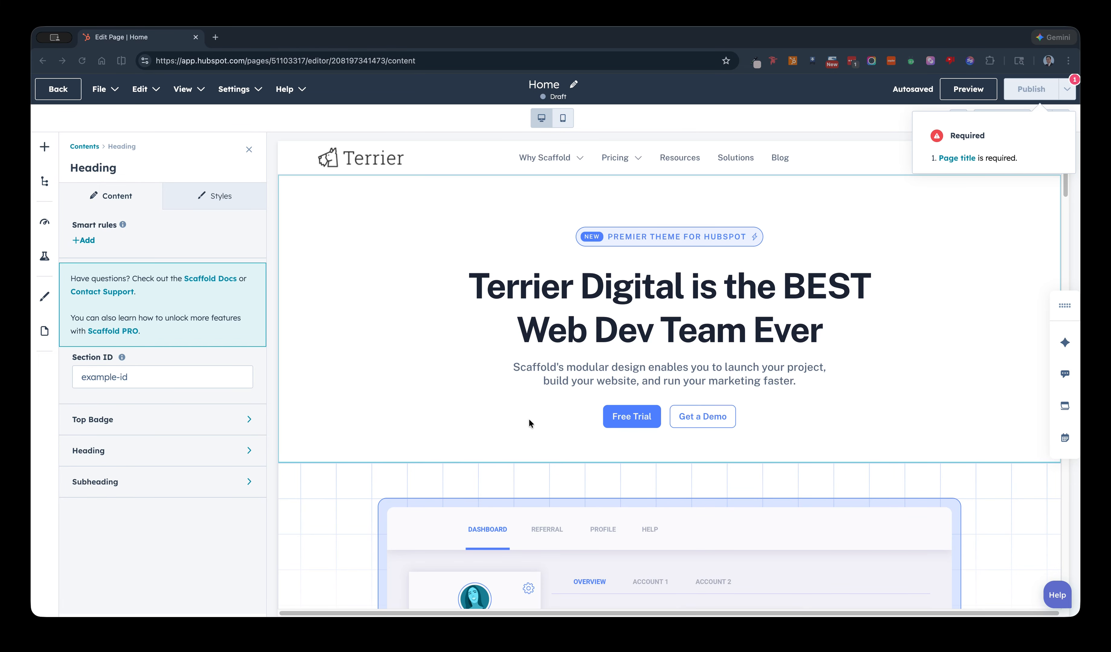
Replace the Logoipsum image in the first customer success stories card with the Terrier-Logo-Long-Dark image.
{"action": "scroll", "coordinate": [506, 384], "scroll_direction": "down", "scroll_amount": 5}
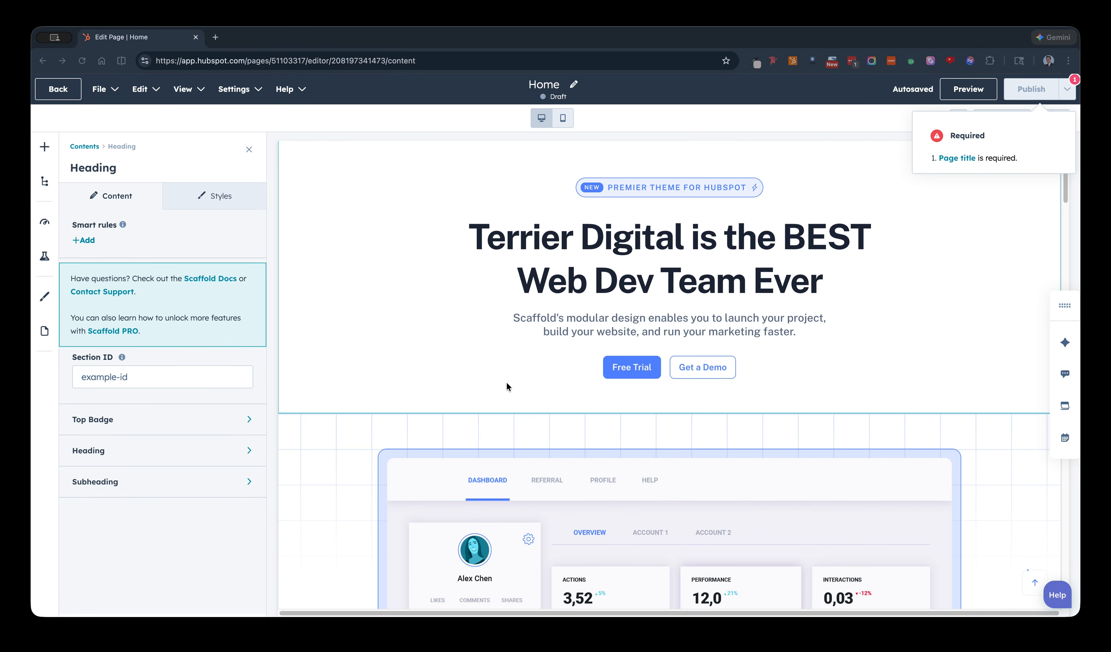
{"action": "scroll", "coordinate": [507, 386], "scroll_direction": "down", "scroll_amount": 10}
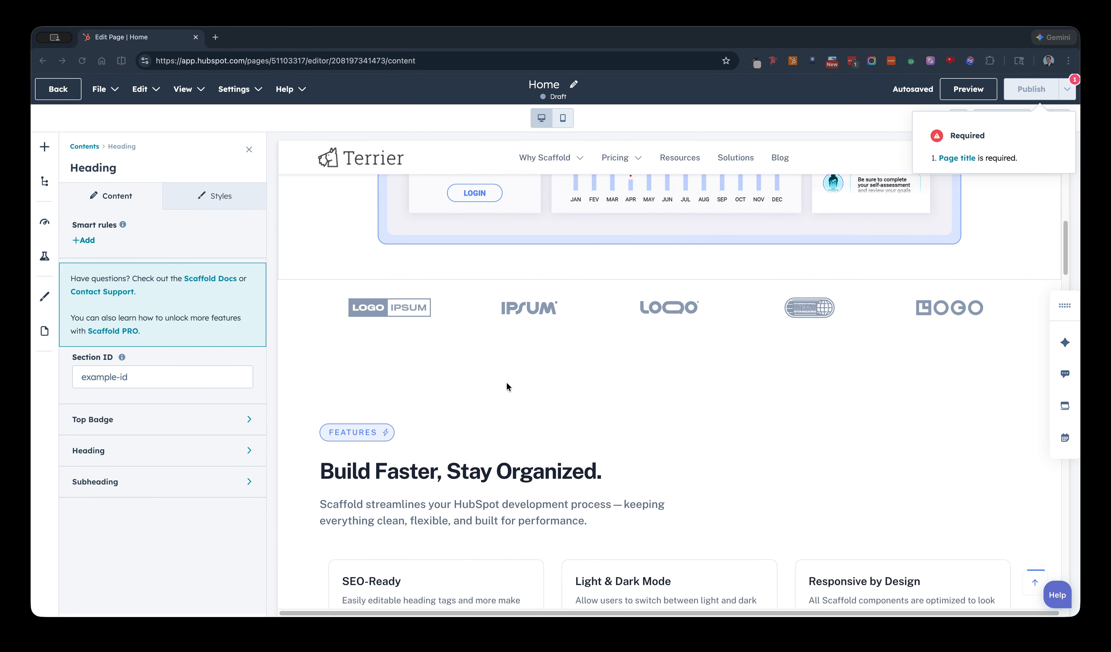
{"action": "scroll", "coordinate": [640, 313], "scroll_direction": "down", "scroll_amount": 10}
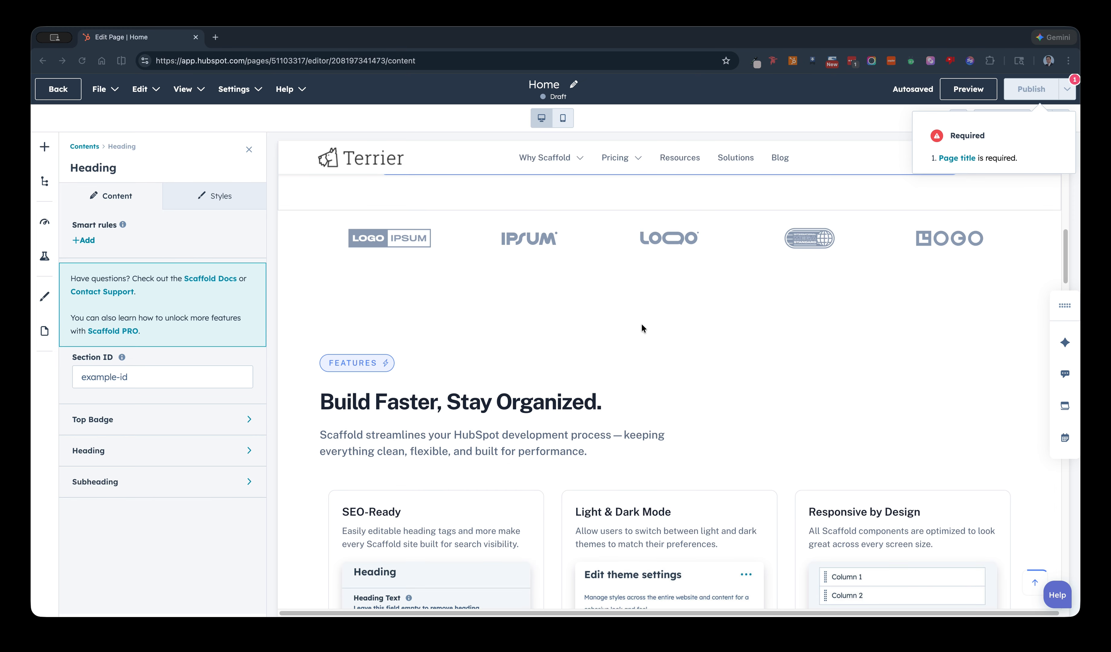
{"action": "scroll", "coordinate": [615, 372], "scroll_direction": "down", "scroll_amount": 8}
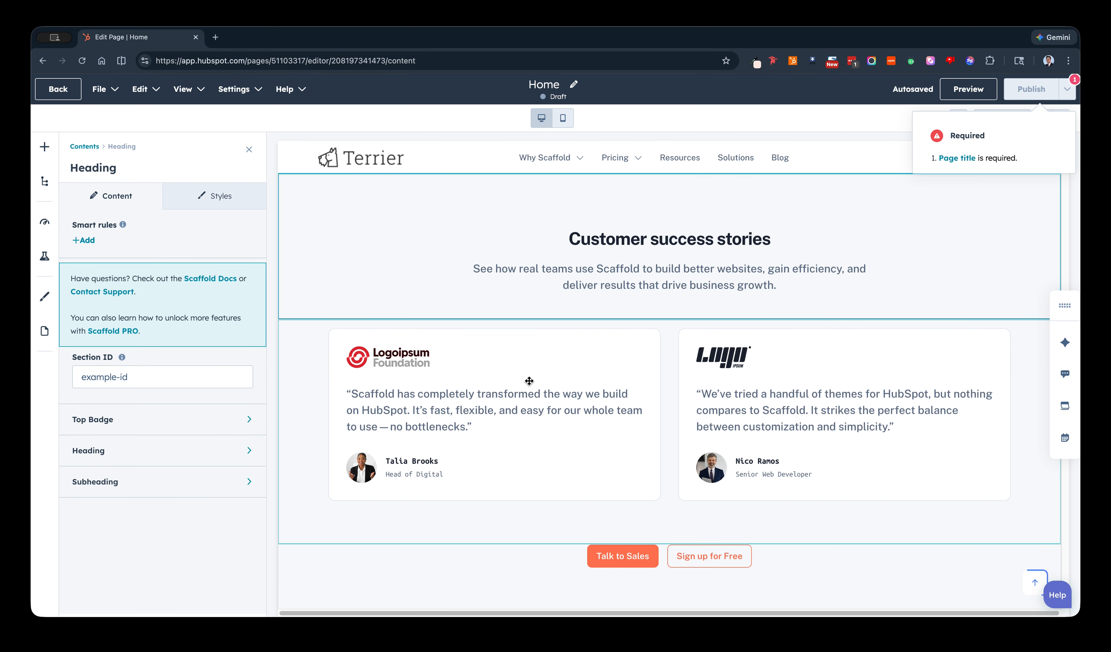
{"action": "left_click", "coordinate": [494, 370]}
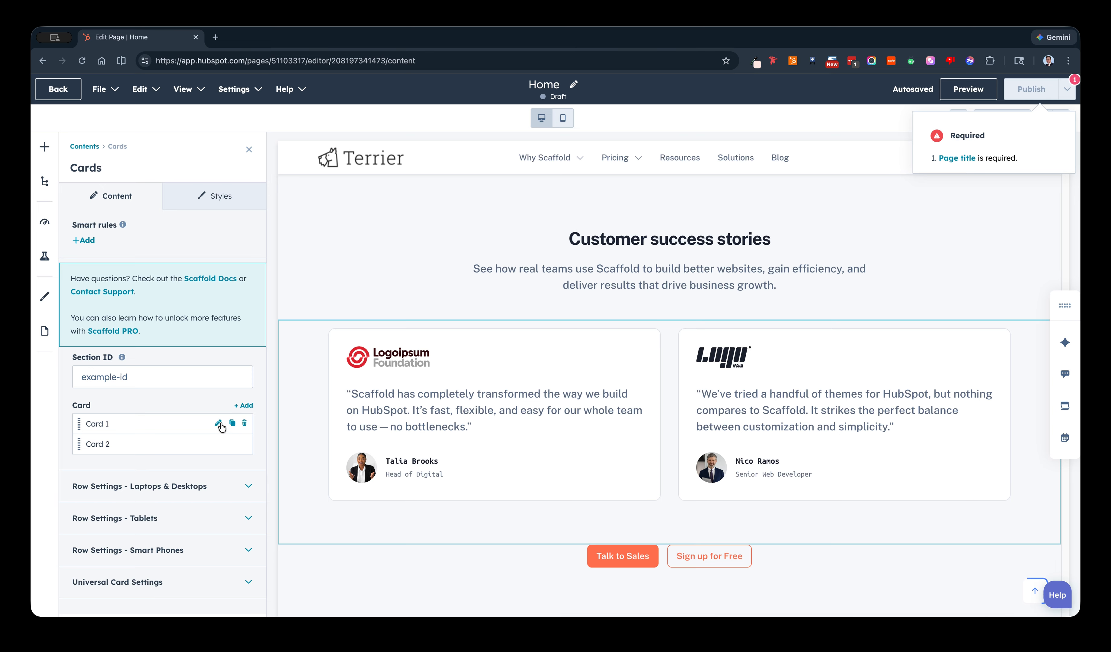
{"action": "left_click", "coordinate": [218, 423]}
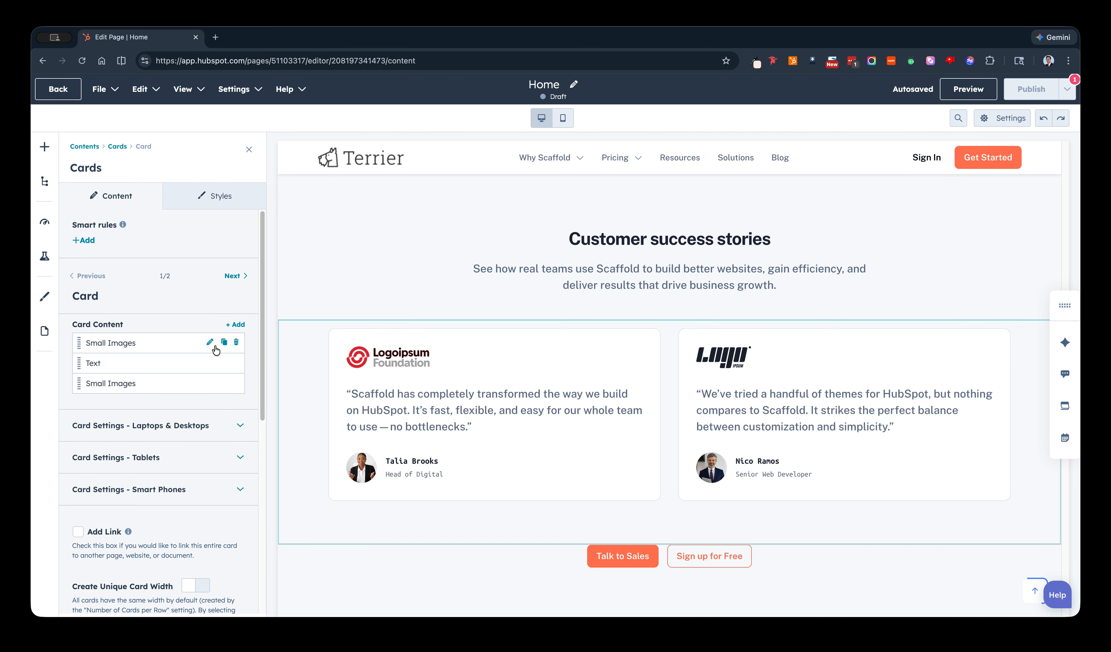
{"action": "left_click", "coordinate": [207, 347]}
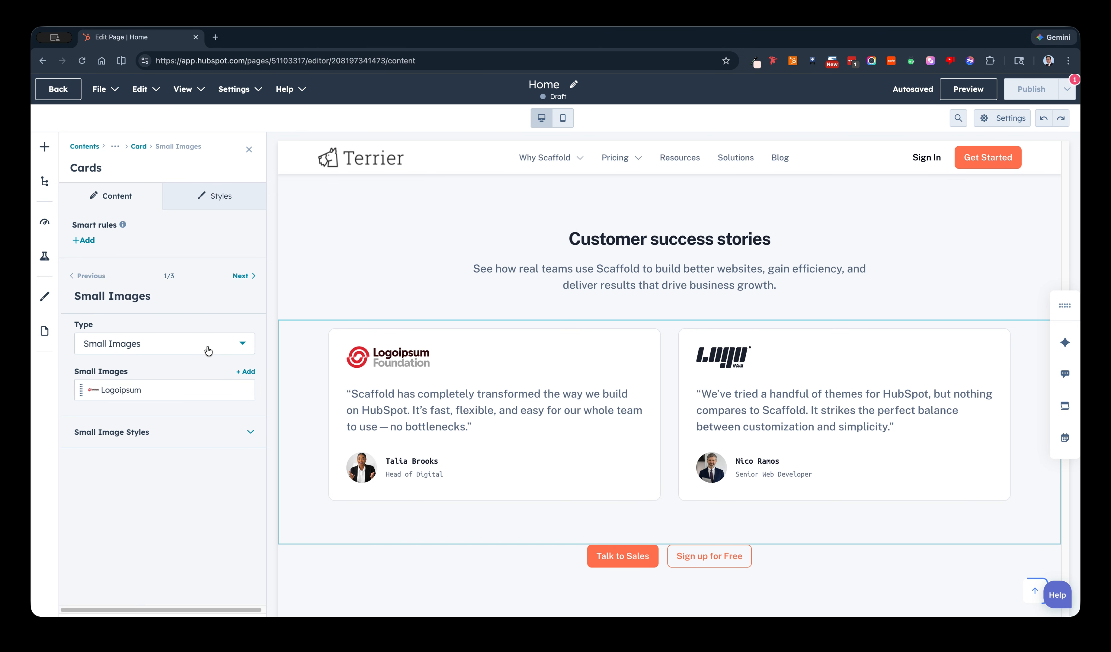
{"action": "left_click", "coordinate": [220, 390]}
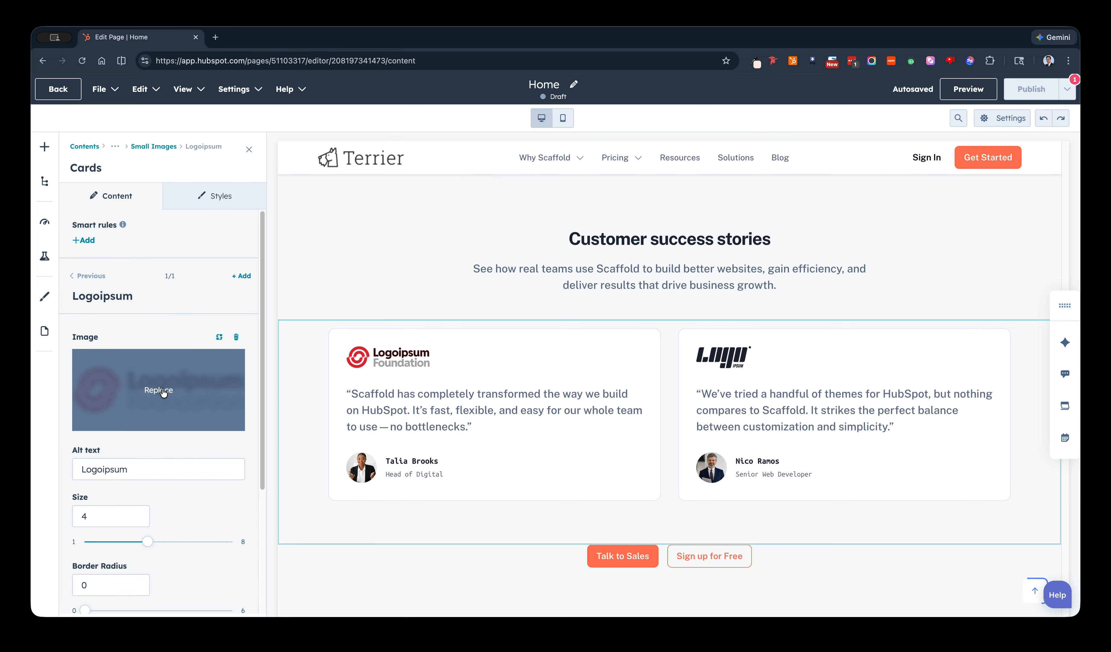
{"action": "left_click", "coordinate": [163, 391]}
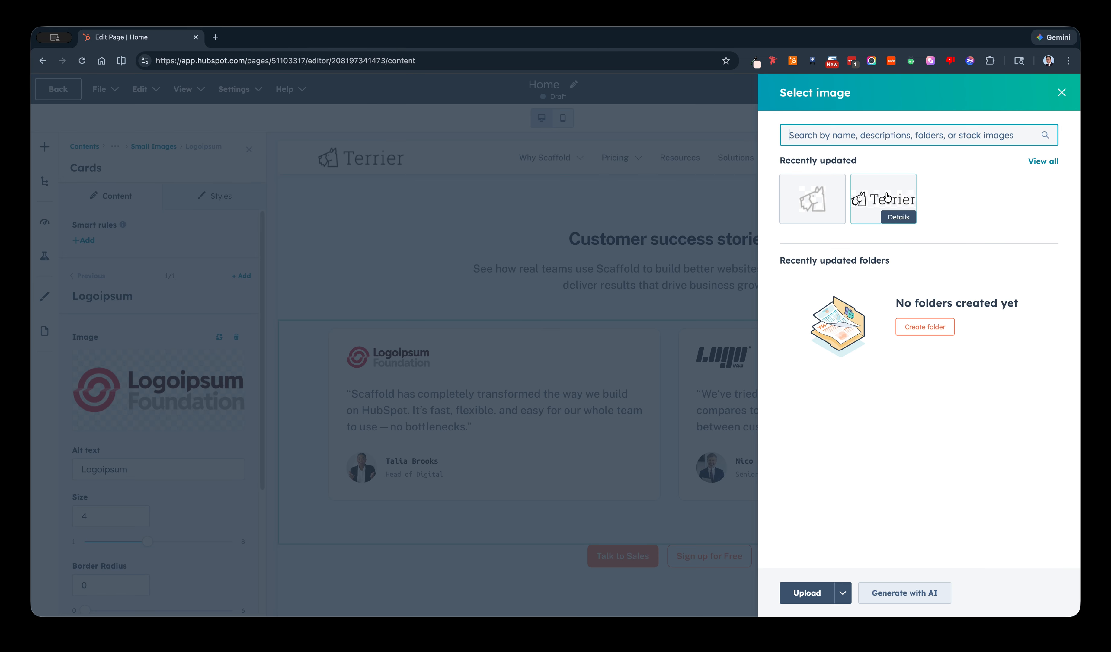
{"action": "mouse_move", "coordinate": [885, 202]}
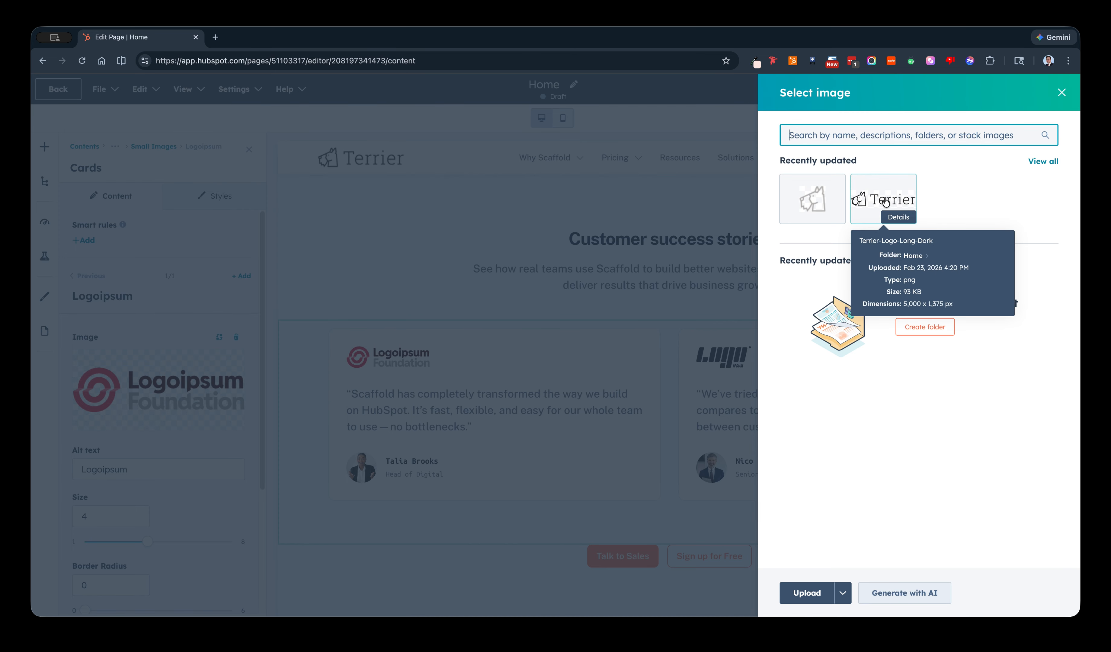
{"action": "left_click", "coordinate": [885, 202]}
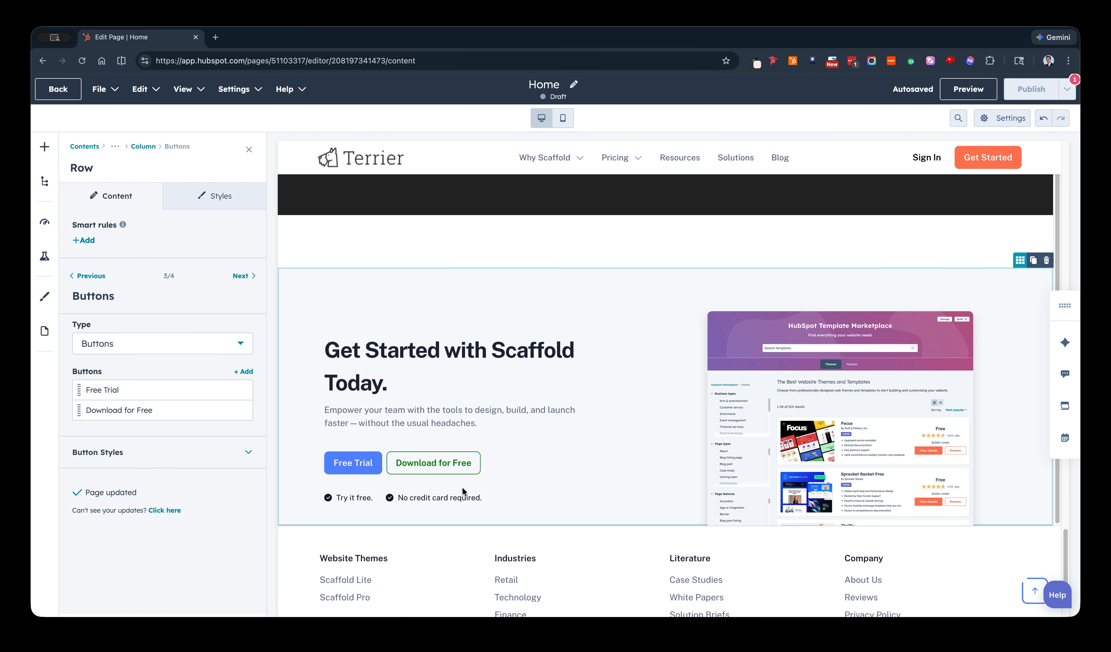
Return to the hero area and open the list of modules that can be added to the page.
{"action": "scroll", "coordinate": [640, 436], "scroll_direction": "up", "scroll_amount": 20}
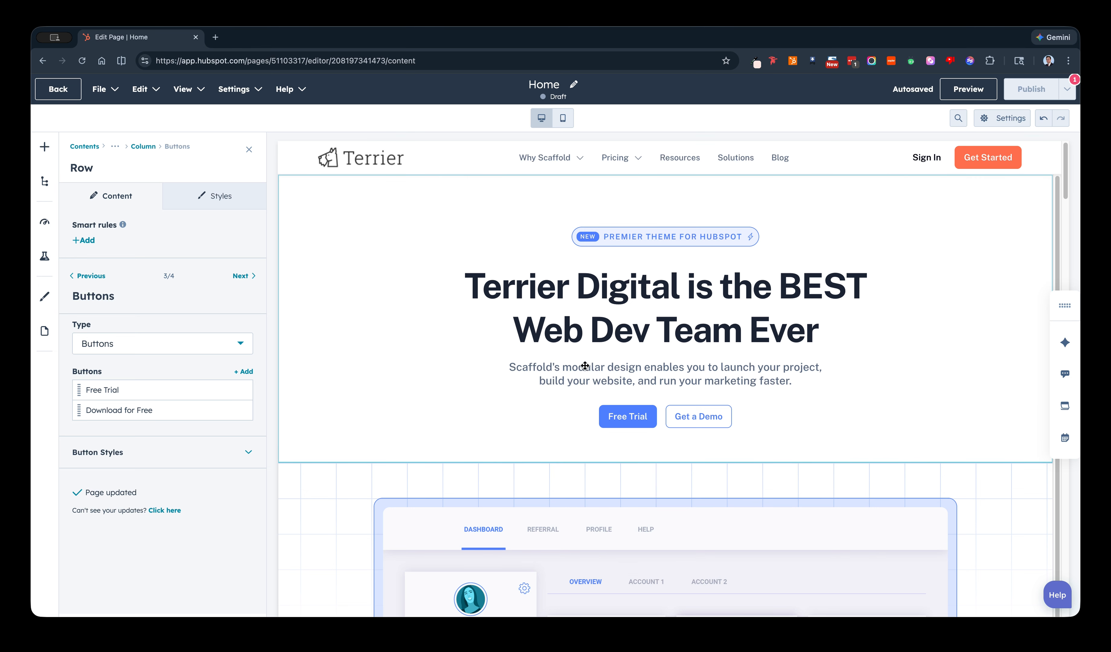
{"action": "left_click", "coordinate": [41, 151]}
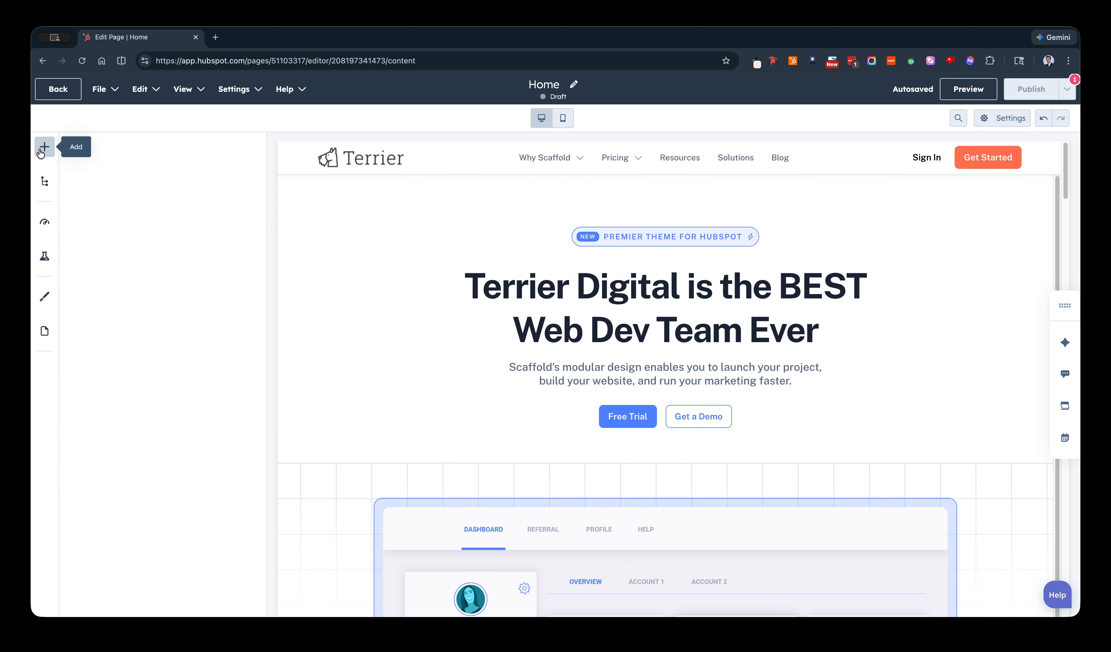
{"action": "scroll", "coordinate": [662, 469], "scroll_direction": "down", "scroll_amount": 1}
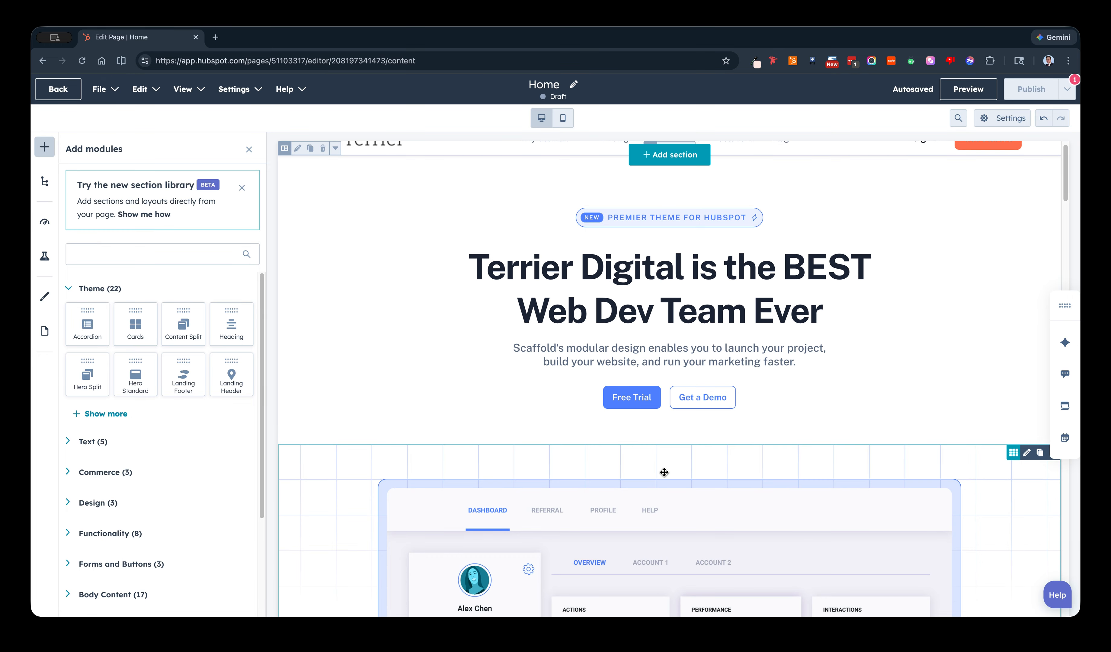
{"action": "scroll", "coordinate": [655, 213], "scroll_direction": "up", "scroll_amount": 1}
{"action": "scroll", "coordinate": [687, 342], "scroll_direction": "down", "scroll_amount": 8}
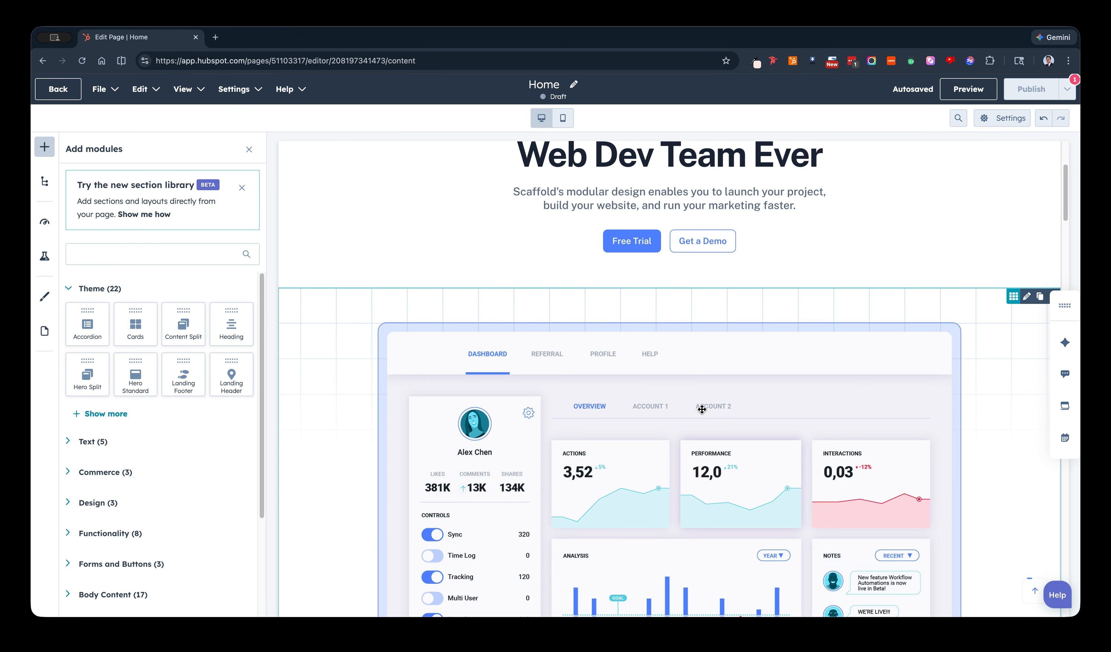
Open the section library at the spot below the hero's dashboard image and look through the prebuilt sections.
{"action": "left_click", "coordinate": [654, 541]}
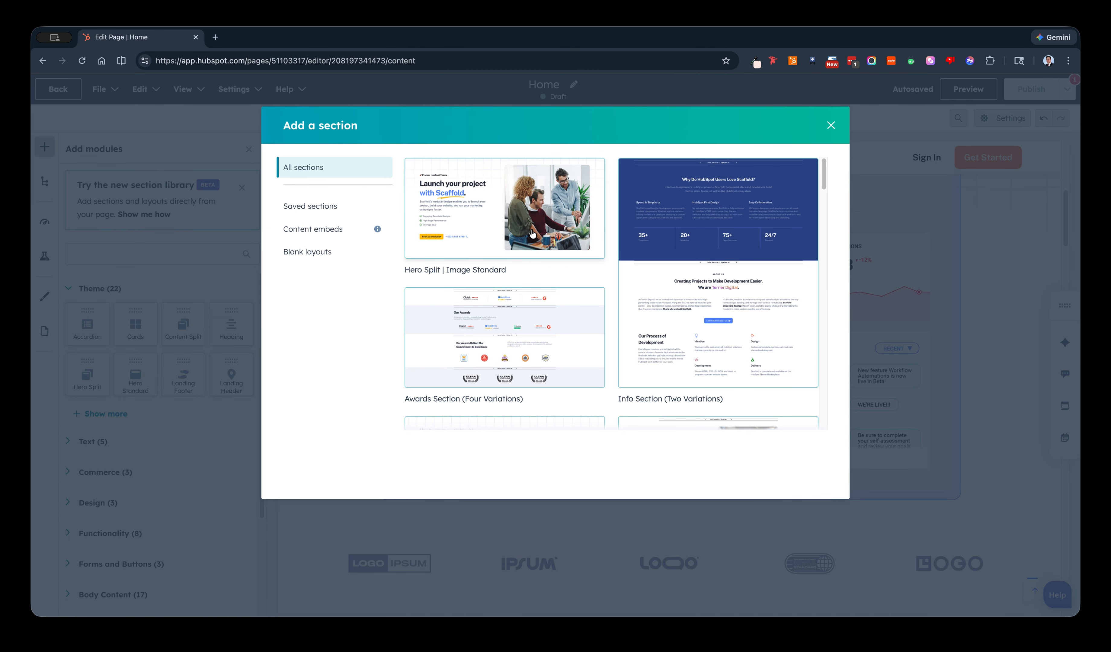
{"action": "scroll", "coordinate": [505, 229], "scroll_direction": "down", "scroll_amount": 2}
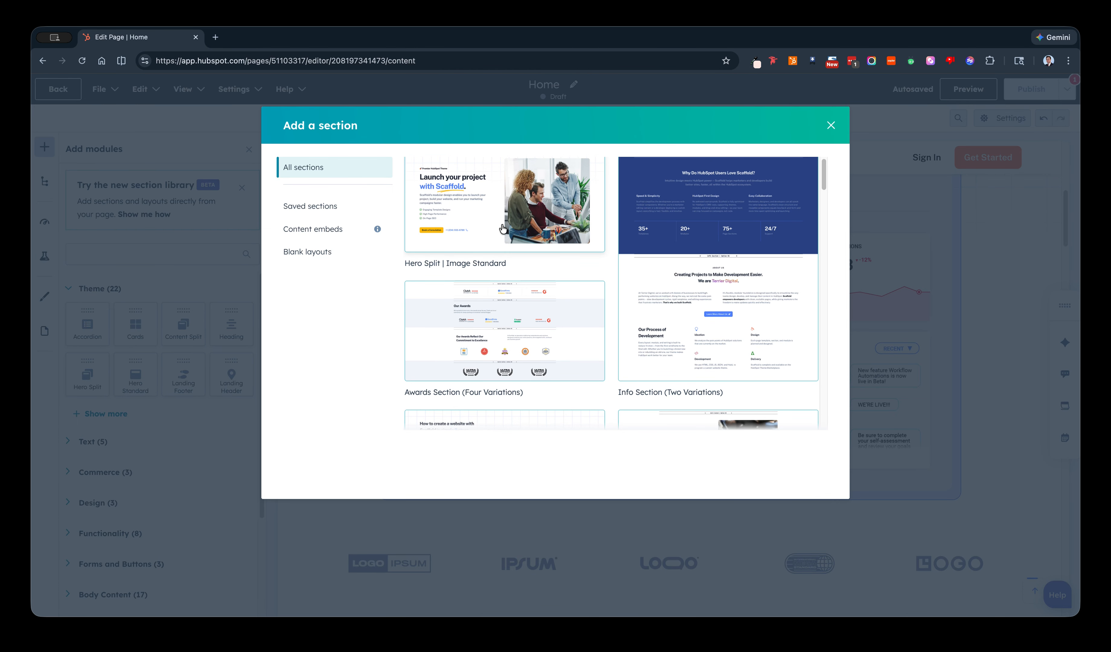
{"action": "scroll", "coordinate": [502, 228], "scroll_direction": "down", "scroll_amount": 2}
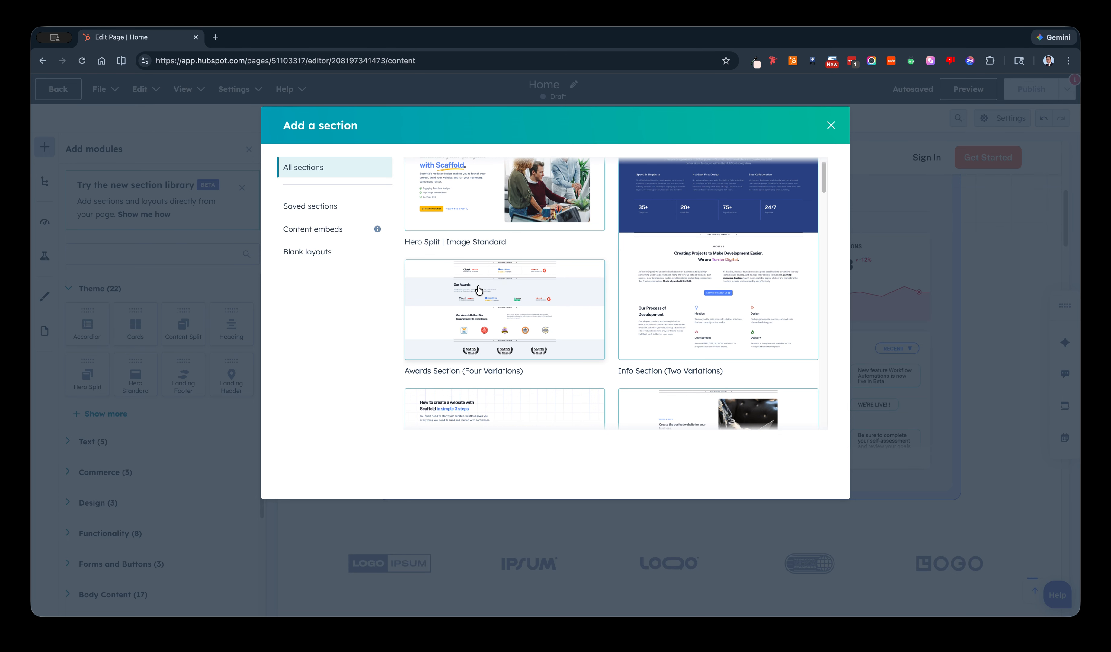
{"action": "scroll", "coordinate": [517, 299], "scroll_direction": "down", "scroll_amount": 1}
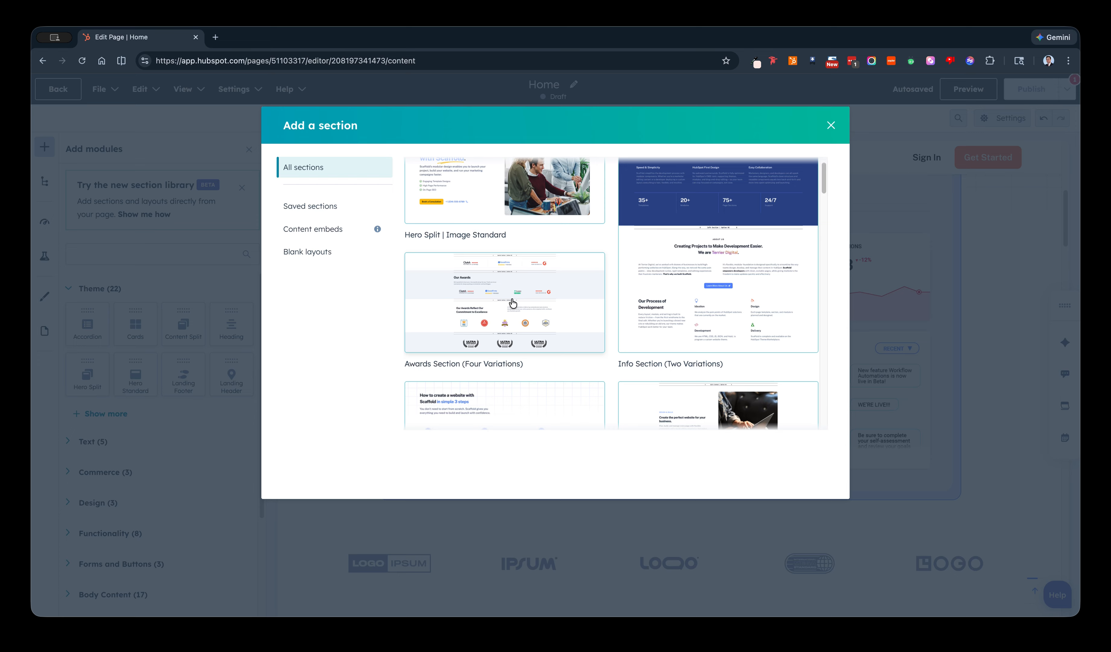
{"action": "scroll", "coordinate": [510, 316], "scroll_direction": "down", "scroll_amount": 1}
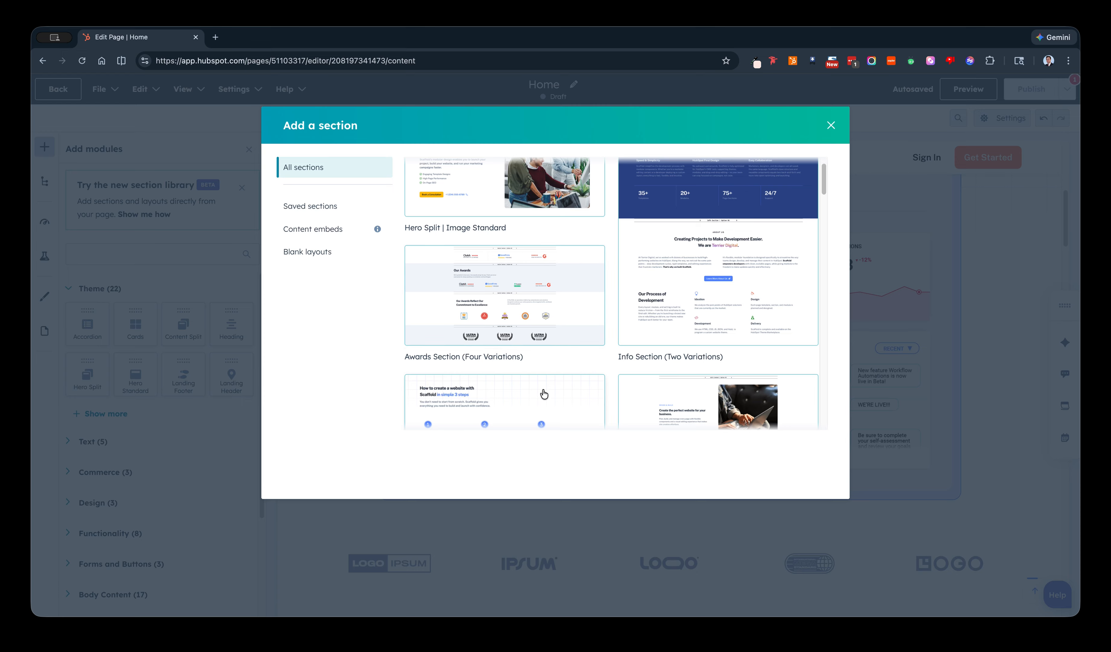
{"action": "scroll", "coordinate": [542, 301], "scroll_direction": "up", "scroll_amount": 1}
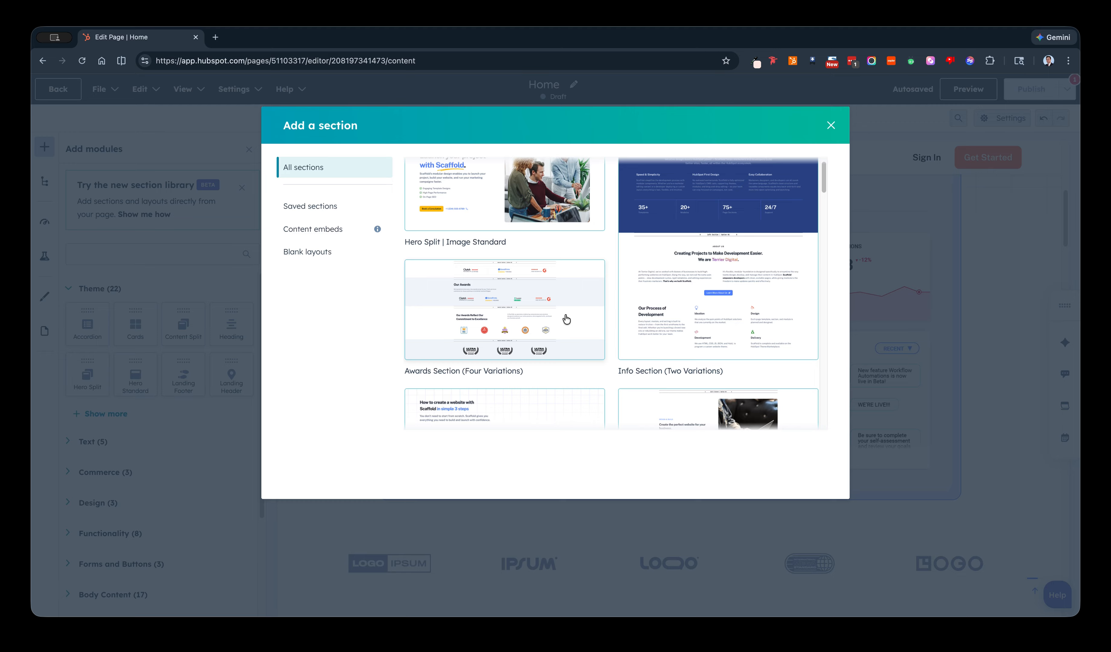
{"action": "scroll", "coordinate": [618, 284], "scroll_direction": "down", "scroll_amount": 5}
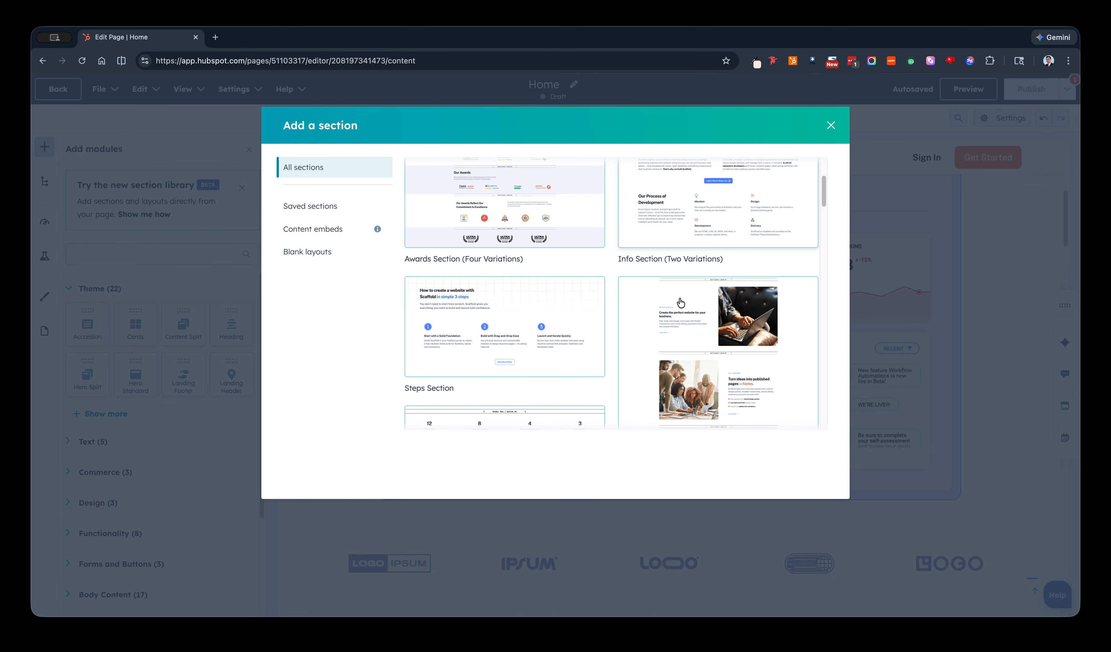
{"action": "scroll", "coordinate": [680, 293], "scroll_direction": "up", "scroll_amount": 3}
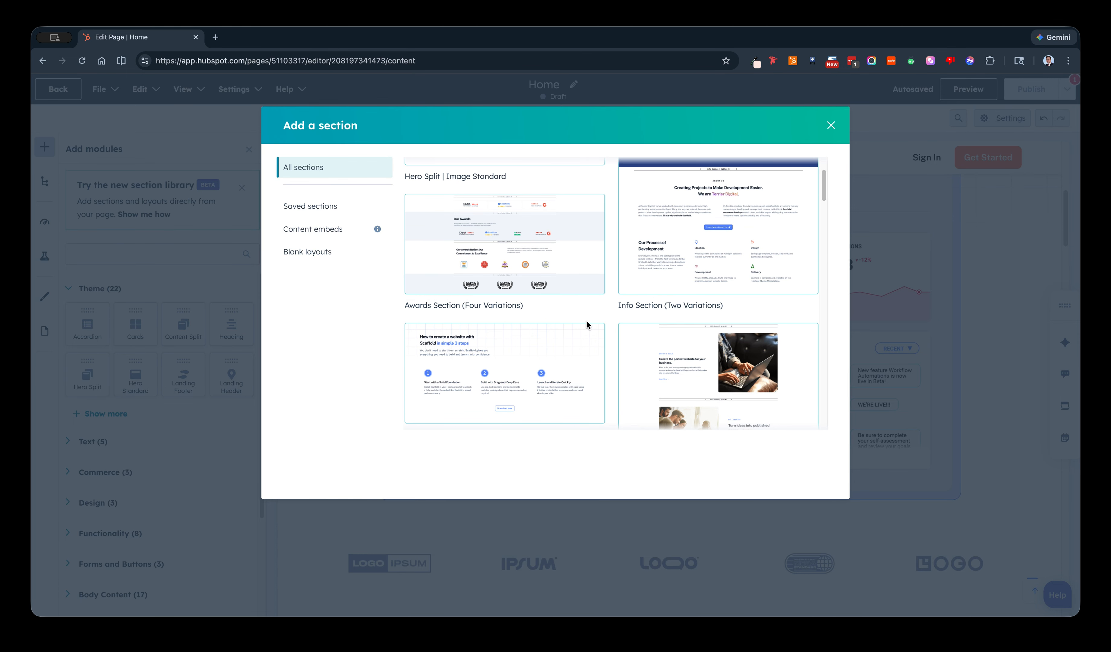
{"action": "scroll", "coordinate": [584, 325], "scroll_direction": "down", "scroll_amount": 4}
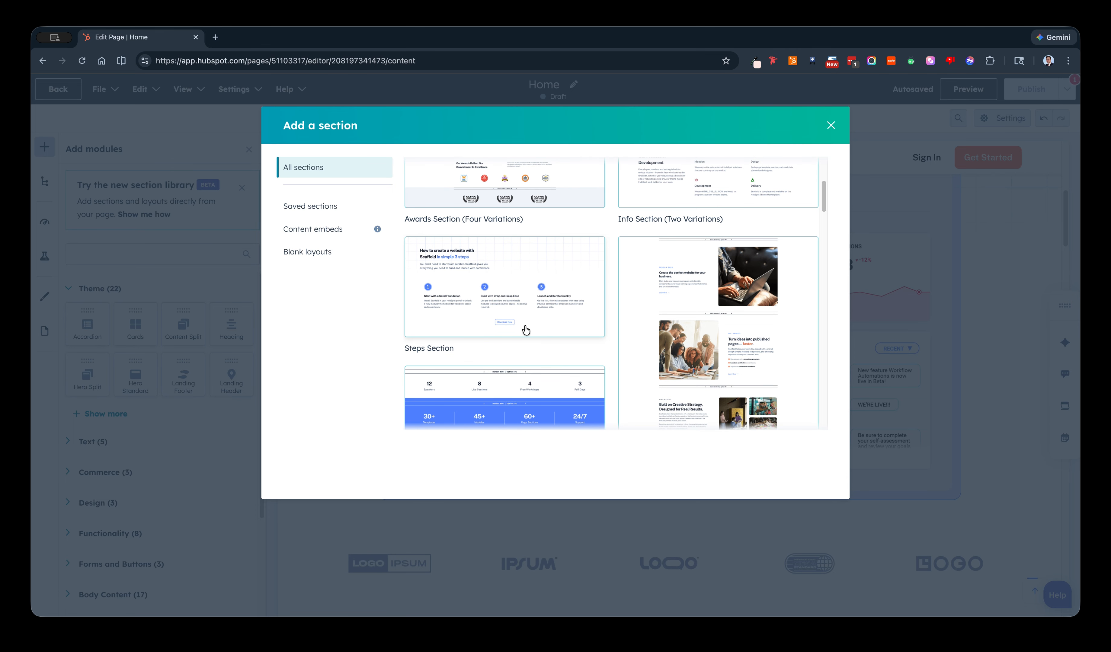
{"action": "scroll", "coordinate": [556, 332], "scroll_direction": "down", "scroll_amount": 4}
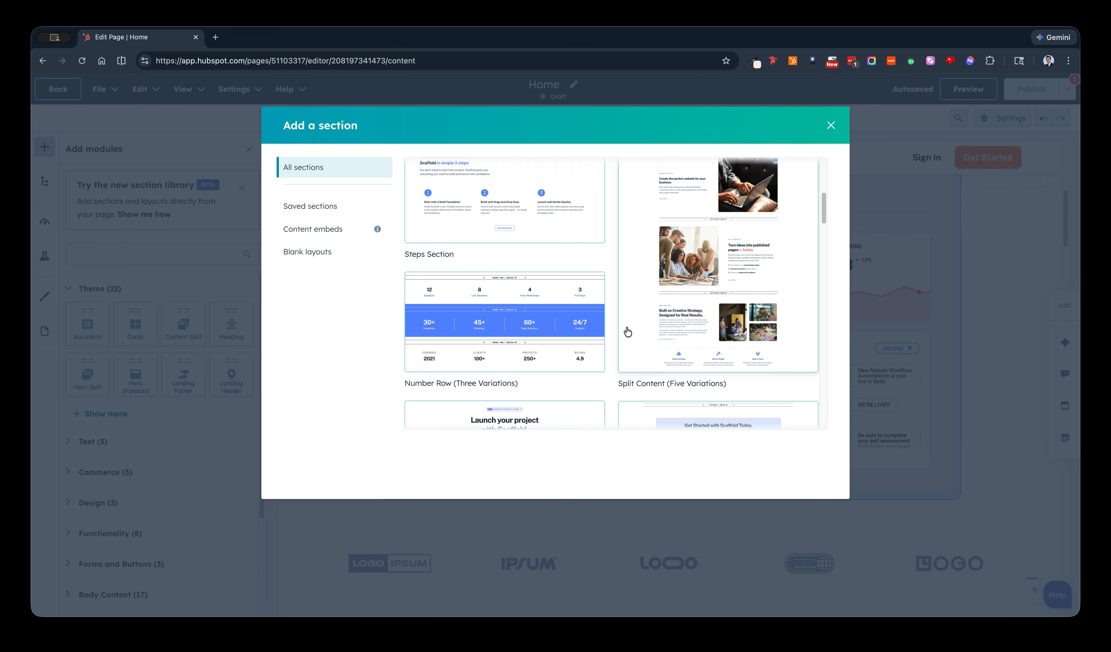
{"action": "scroll", "coordinate": [631, 331], "scroll_direction": "down", "scroll_amount": 1}
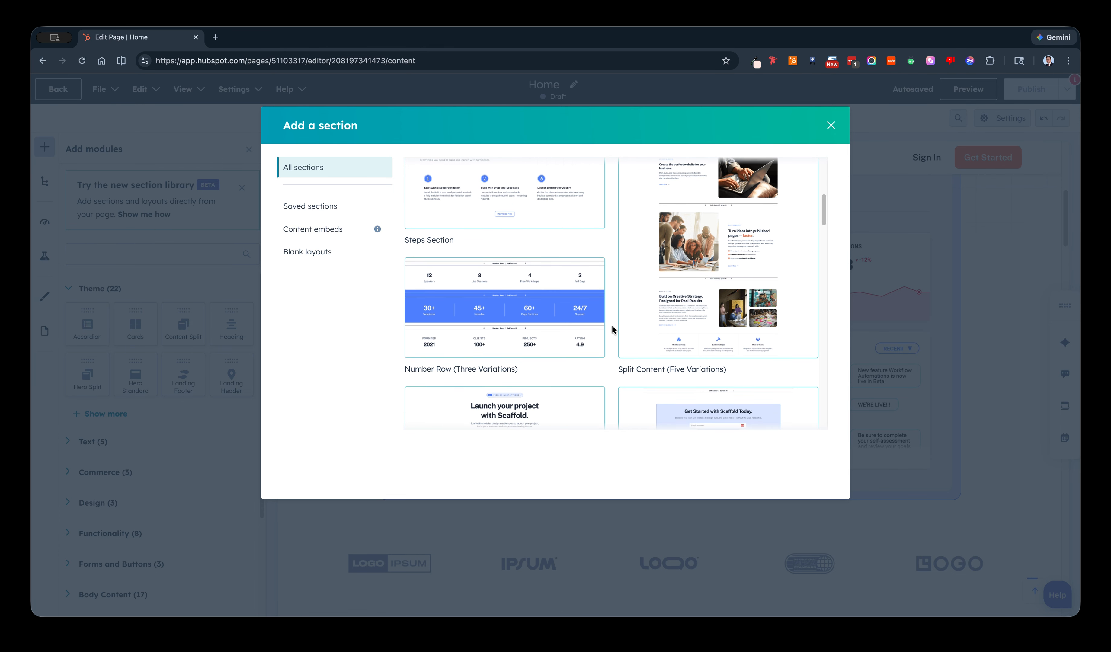
{"action": "scroll", "coordinate": [612, 329], "scroll_direction": "down", "scroll_amount": 10}
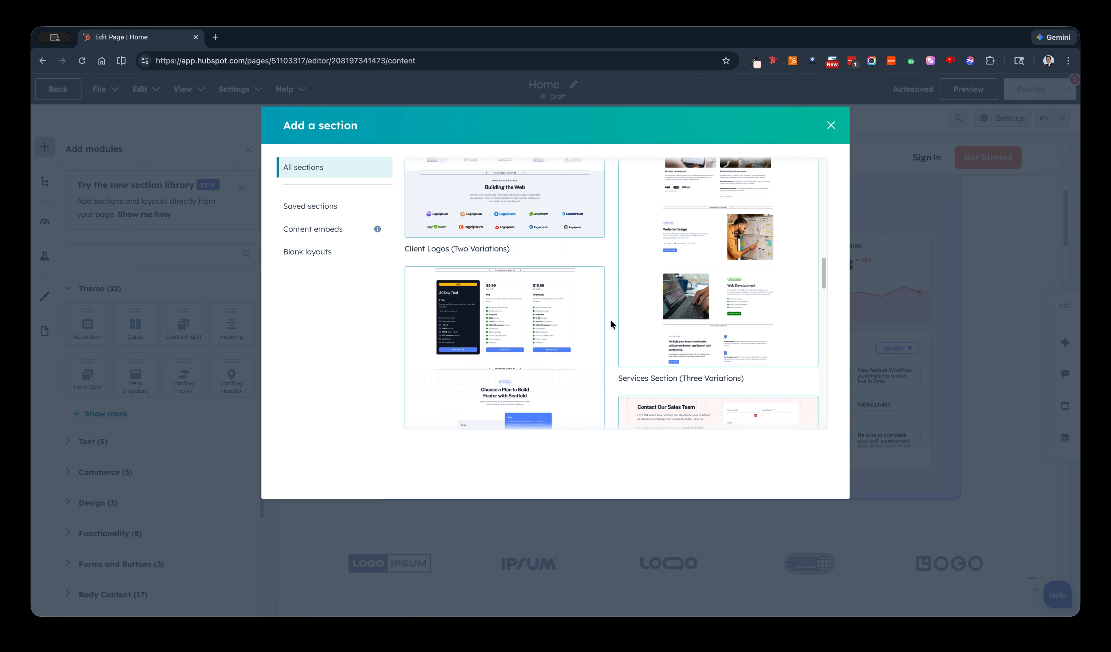
Insert the "Split Content (Five Variations)" section below the hero's dashboard image.
{"action": "scroll", "coordinate": [612, 323], "scroll_direction": "up", "scroll_amount": 8}
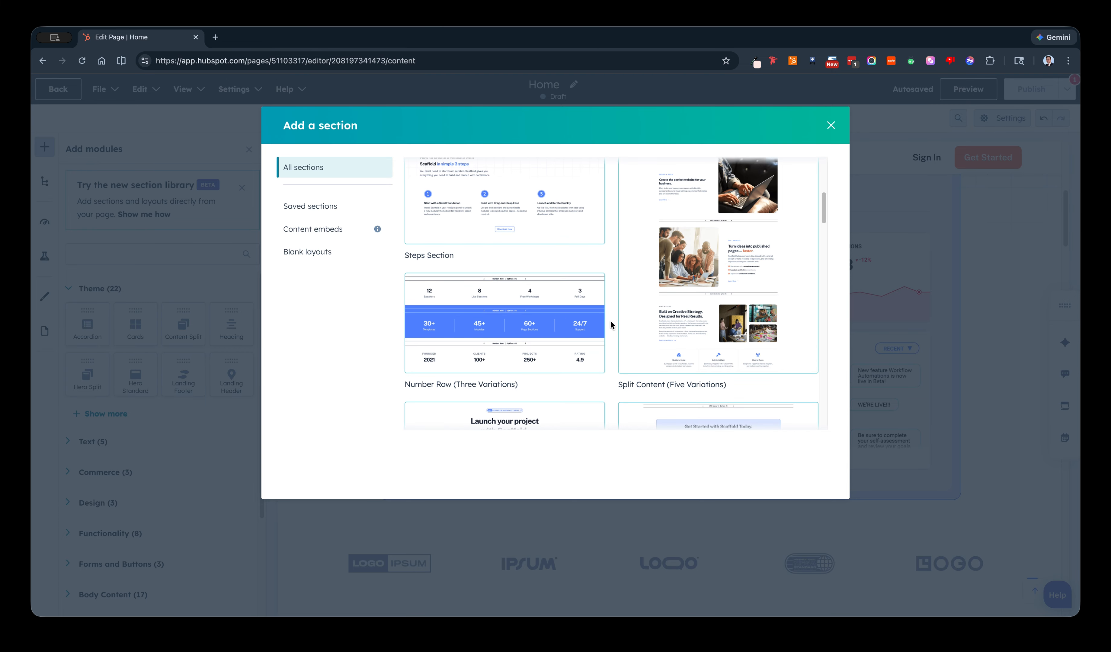
{"action": "scroll", "coordinate": [611, 325], "scroll_direction": "down", "scroll_amount": 3}
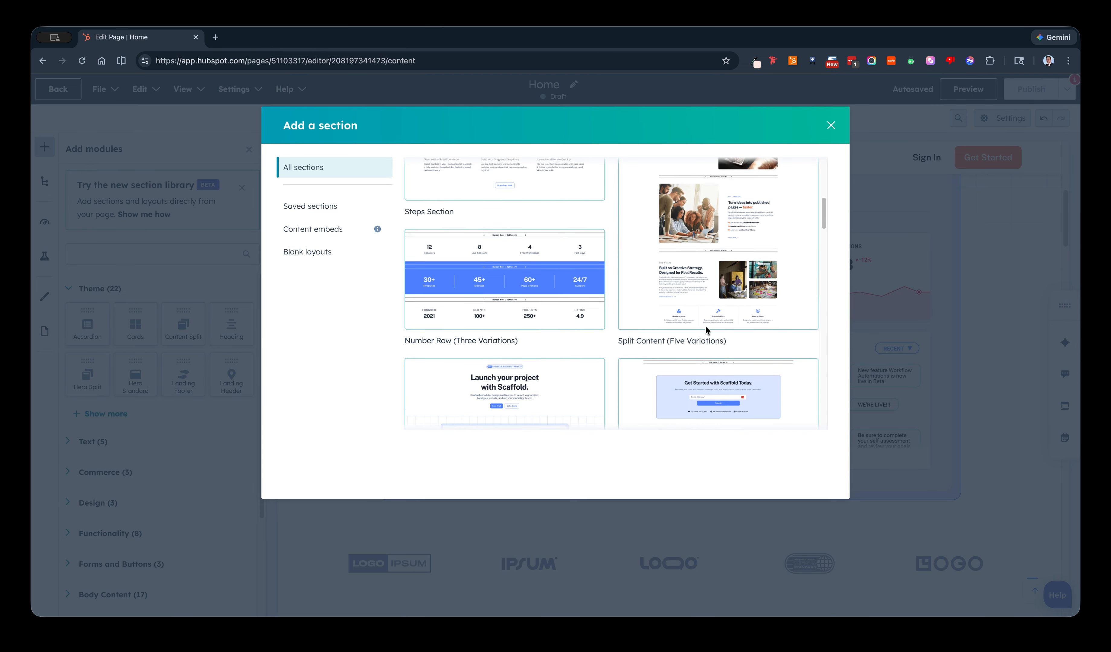
{"action": "scroll", "coordinate": [705, 330], "scroll_direction": "up", "scroll_amount": 5}
{"action": "scroll", "coordinate": [684, 330], "scroll_direction": "down", "scroll_amount": 4}
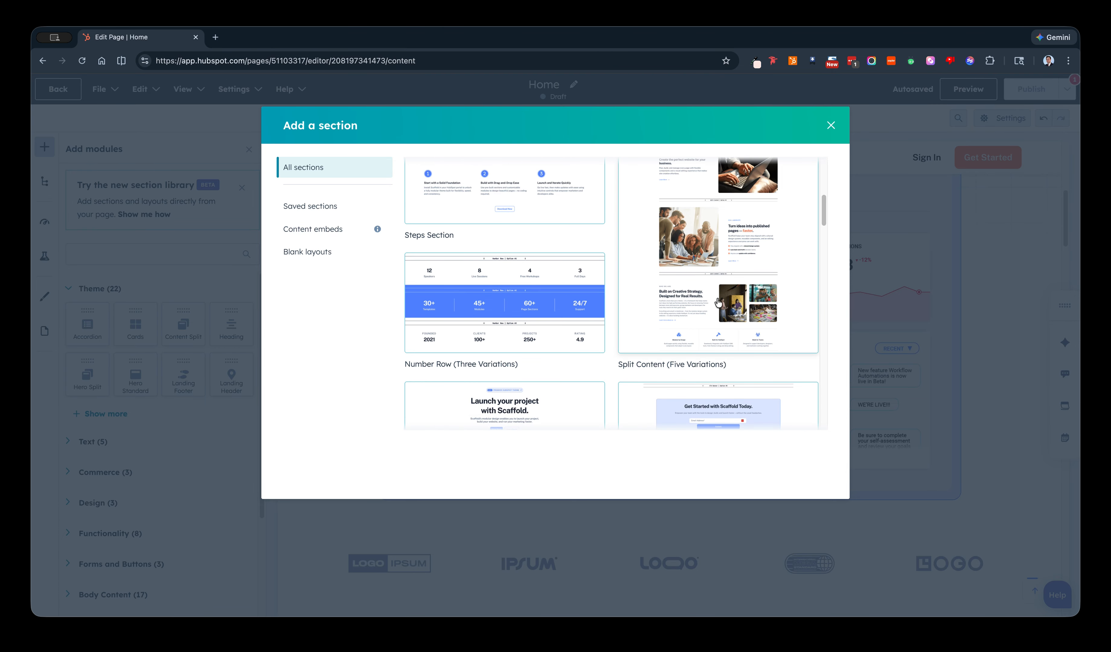
{"action": "left_click", "coordinate": [755, 260]}
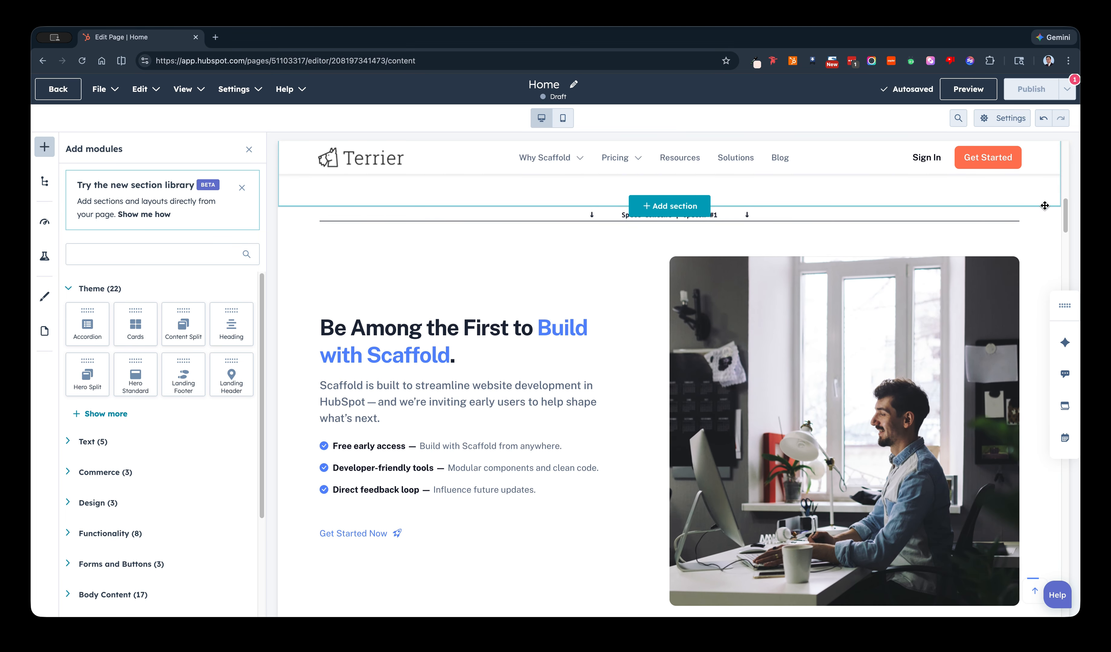
Delete the option label rows and the Support, Design & Build, Collaborate and Who We Are variations, keeping only the first split content variation.
{"action": "scroll", "coordinate": [988, 272], "scroll_direction": "down", "scroll_amount": 4}
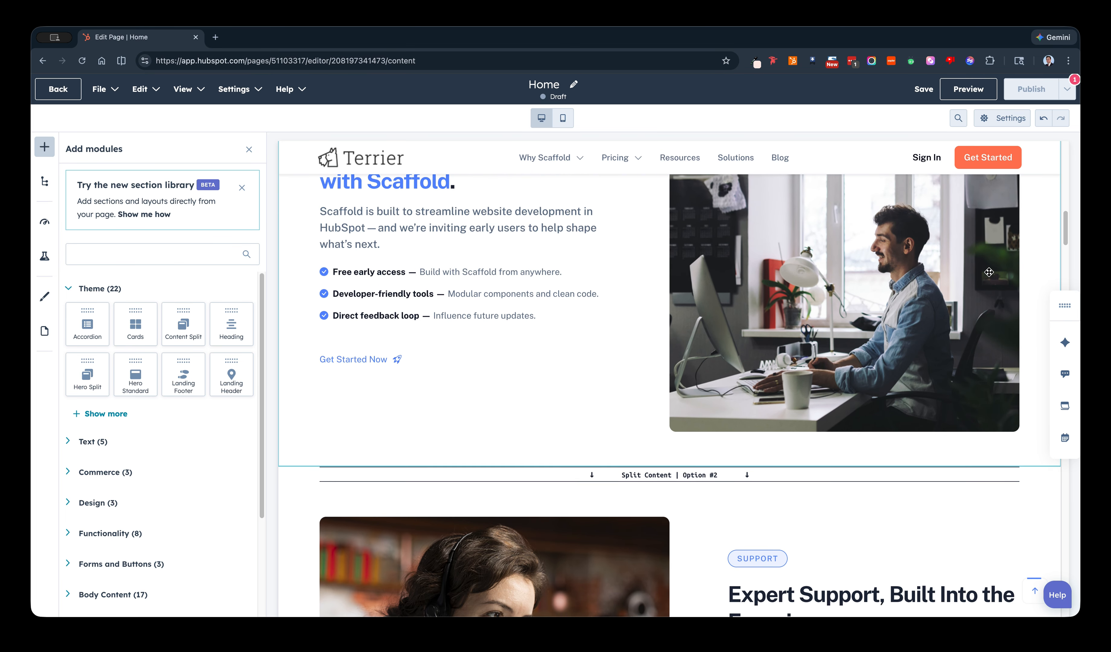
{"action": "scroll", "coordinate": [989, 272], "scroll_direction": "down", "scroll_amount": 4}
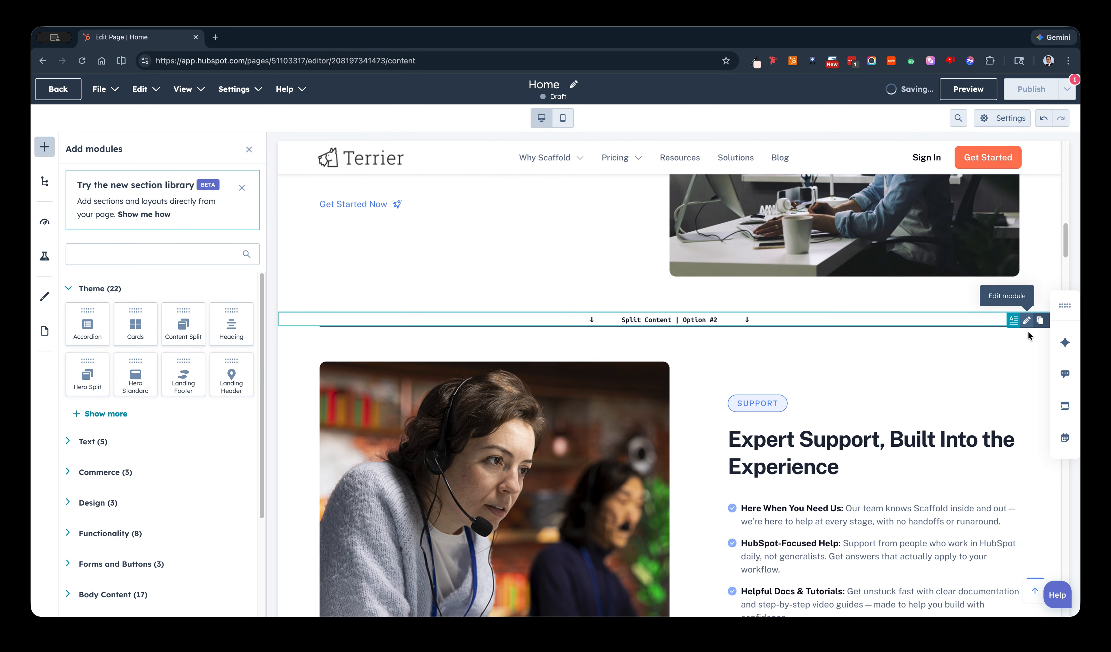
{"action": "scroll", "coordinate": [1028, 333], "scroll_direction": "down", "scroll_amount": 2}
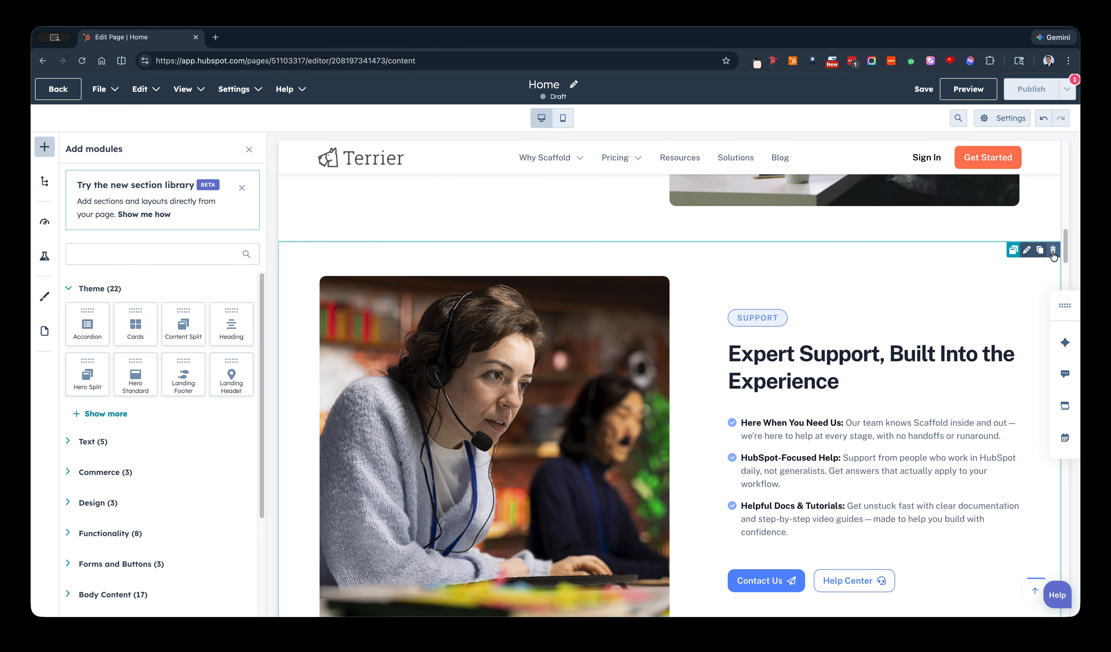
{"action": "left_click", "coordinate": [1053, 252]}
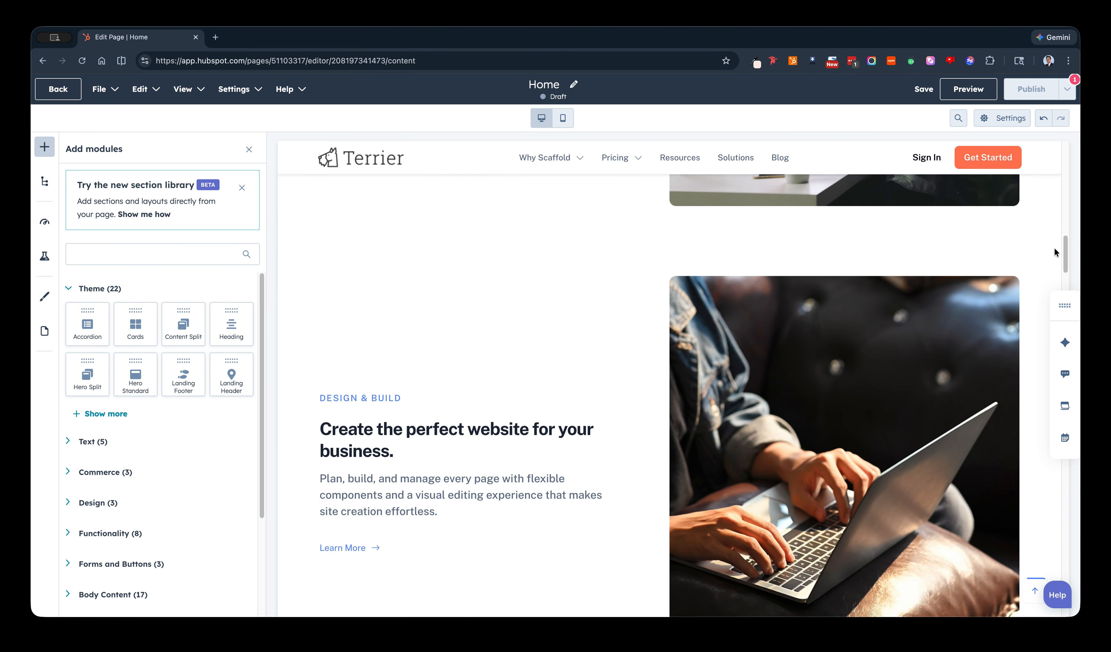
{"action": "left_click", "coordinate": [1052, 251]}
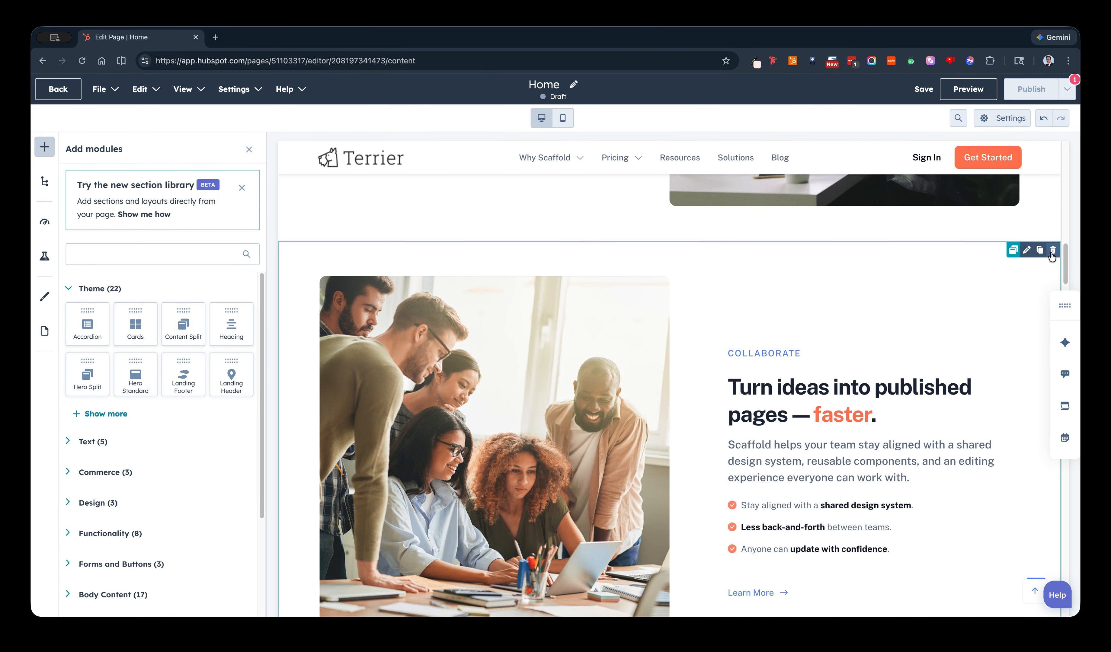
{"action": "left_click", "coordinate": [1052, 251]}
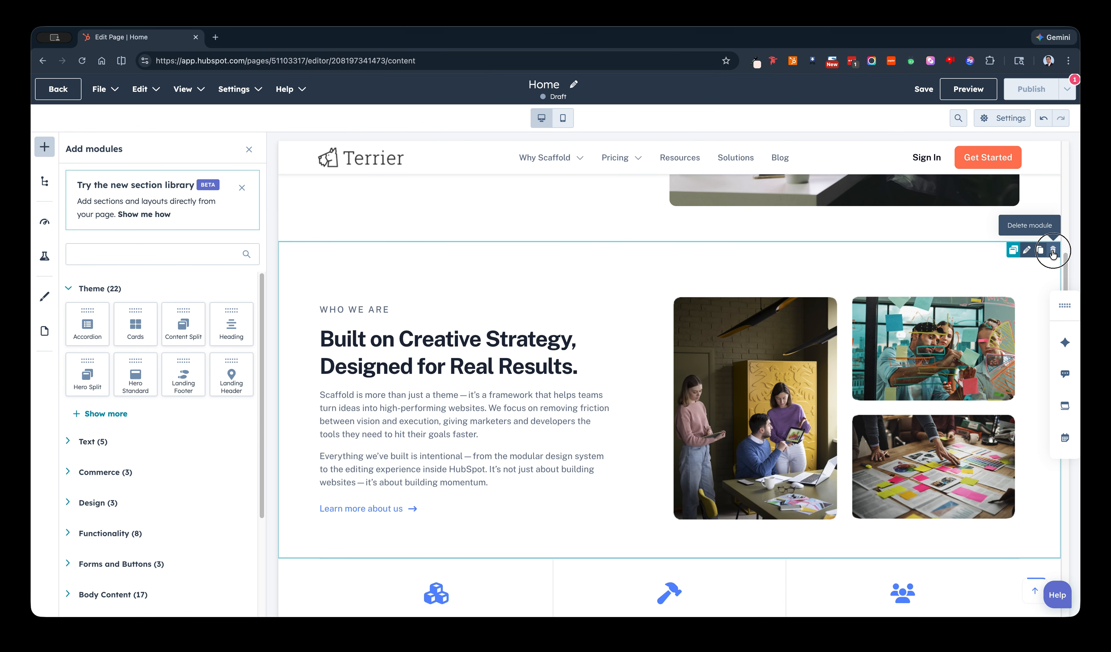
{"action": "left_click", "coordinate": [1052, 251]}
Delete the three-column module with Modular by Design, Built for HubSpot and Made for Teams above the client logos.
{"action": "scroll", "coordinate": [579, 379], "scroll_direction": "up", "scroll_amount": 5}
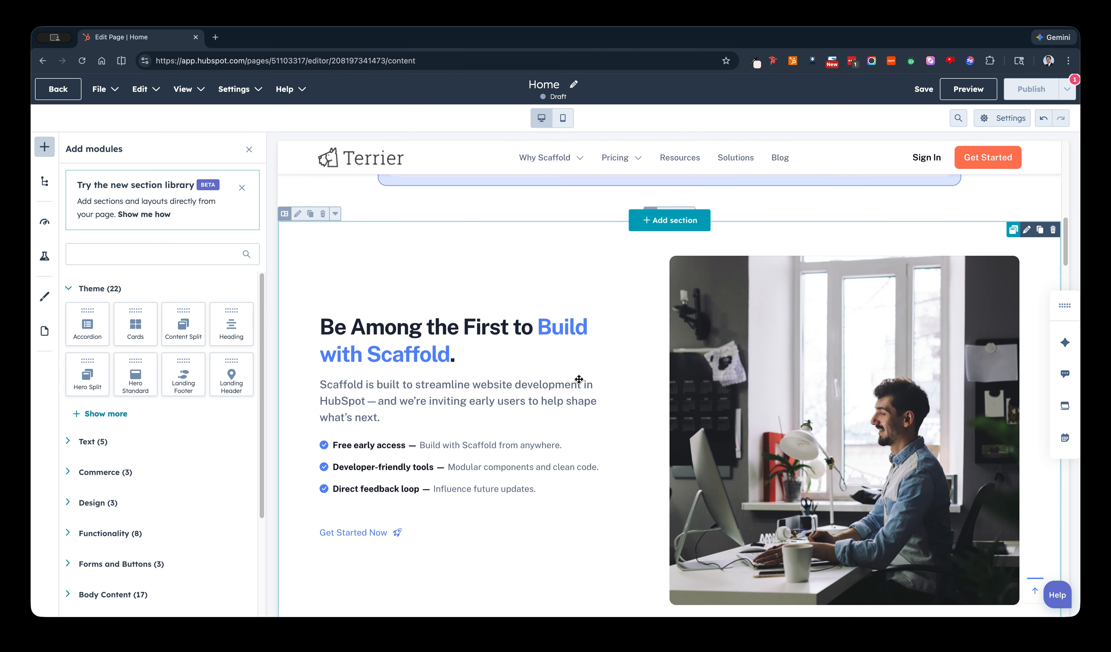
{"action": "scroll", "coordinate": [579, 379], "scroll_direction": "up", "scroll_amount": 2}
{"action": "scroll", "coordinate": [581, 381], "scroll_direction": "down", "scroll_amount": 8}
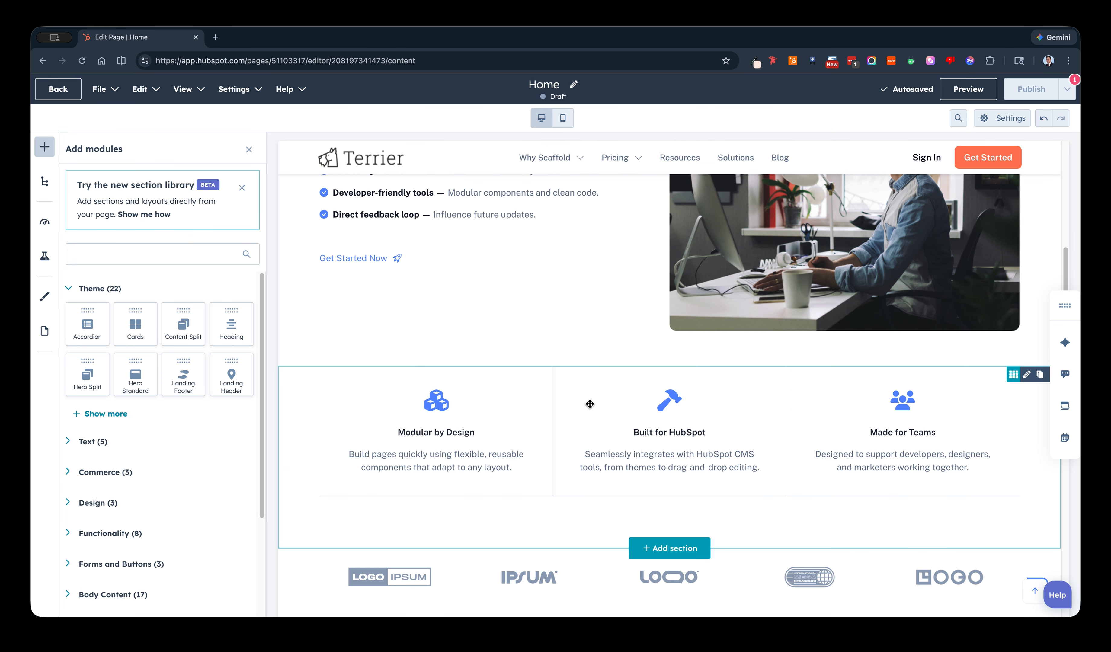
{"action": "scroll", "coordinate": [881, 409], "scroll_direction": "down", "scroll_amount": 3}
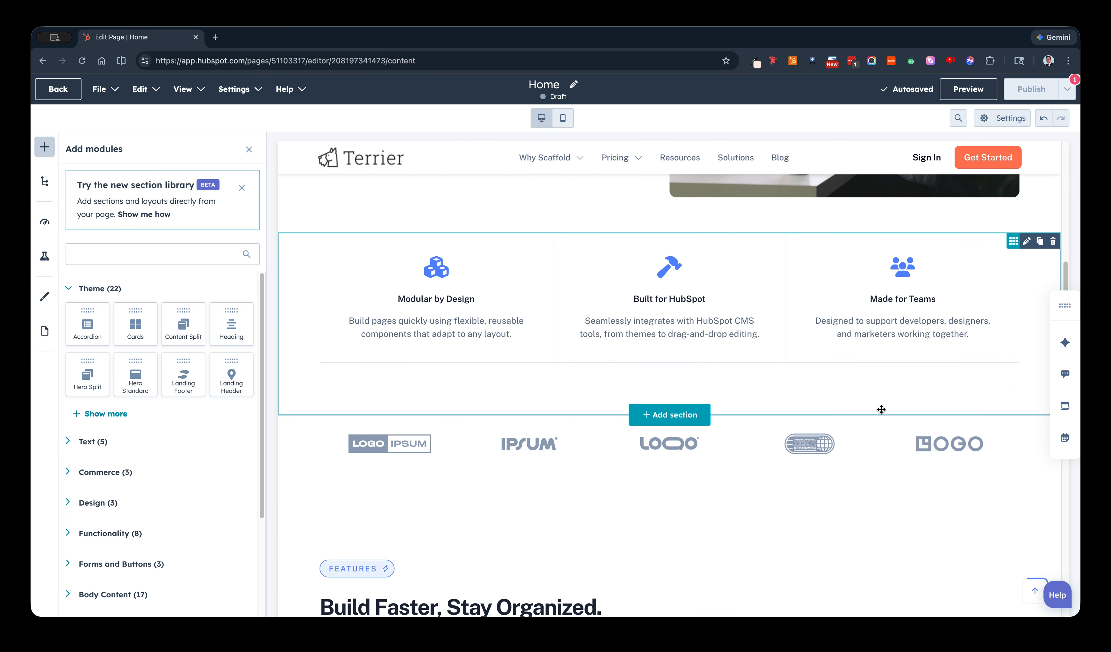
{"action": "left_click", "coordinate": [1053, 247]}
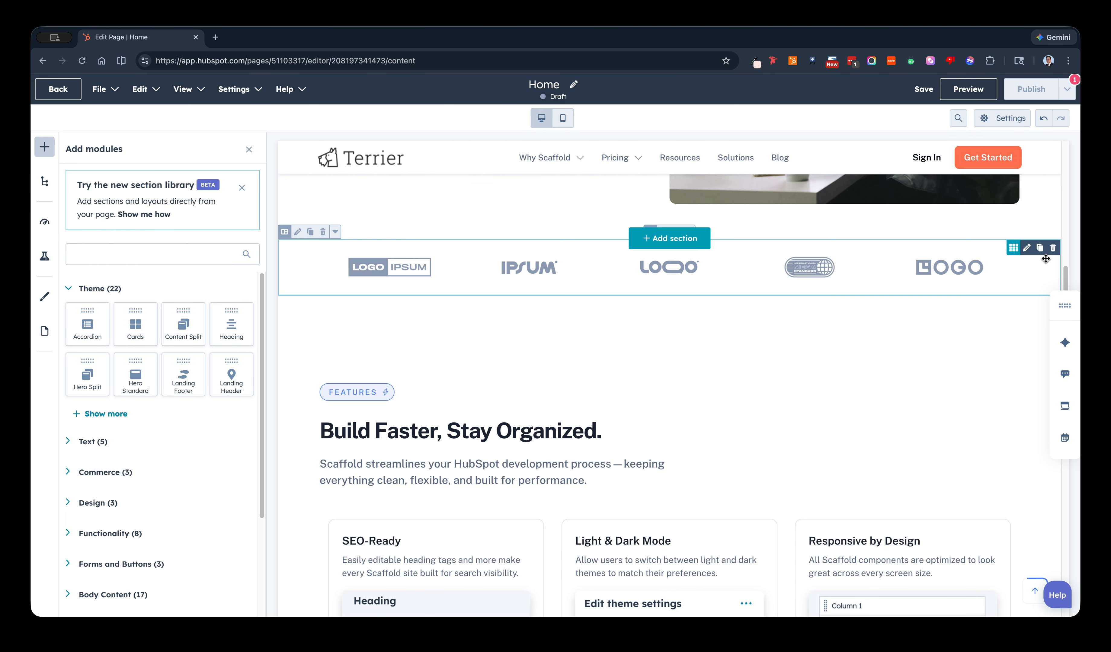
Change the remaining Content Split module's heading text to "Be Among the First to Build with Scaffold TESTing" and close its settings.
{"action": "scroll", "coordinate": [565, 330], "scroll_direction": "up", "scroll_amount": 9}
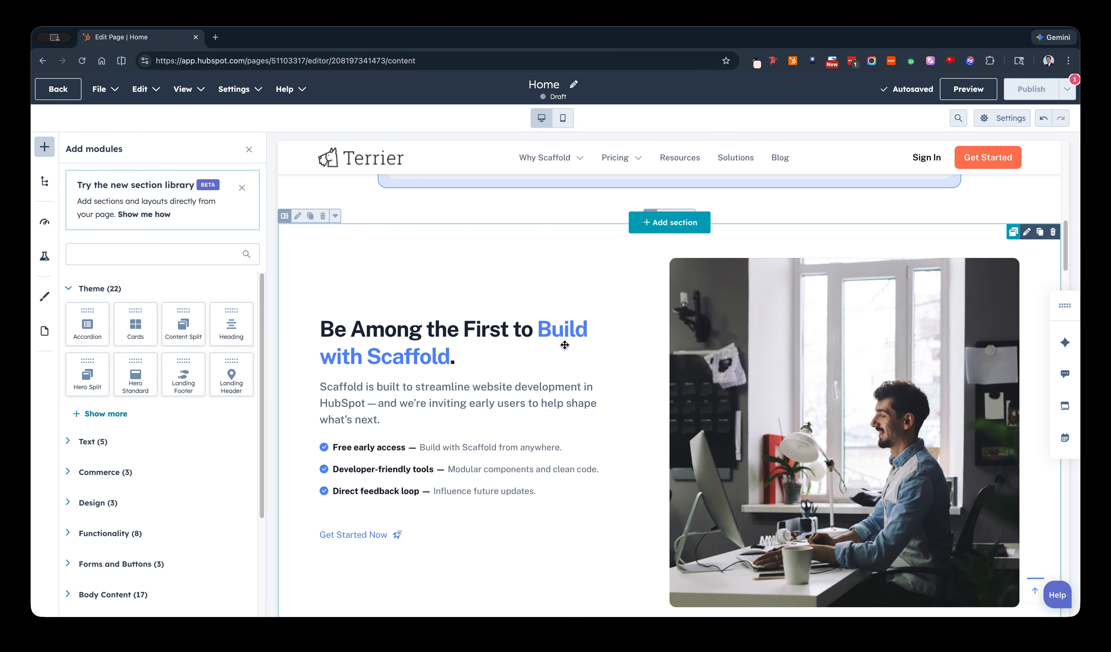
{"action": "left_click", "coordinate": [491, 367]}
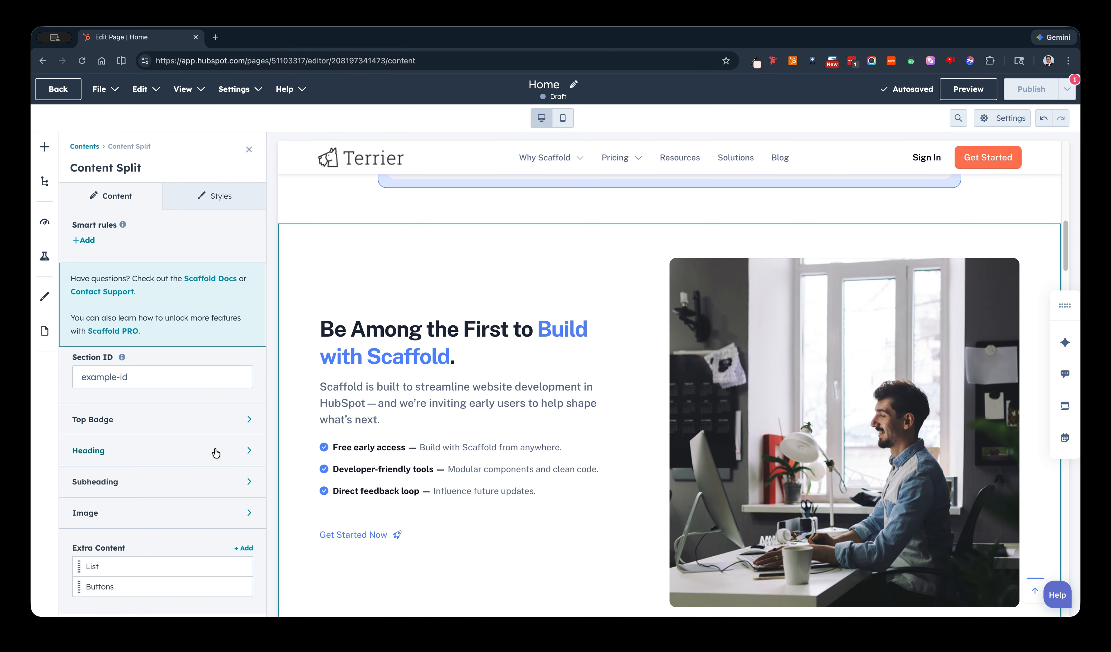
{"action": "left_click", "coordinate": [216, 451]}
{"action": "left_click", "coordinate": [156, 340]}
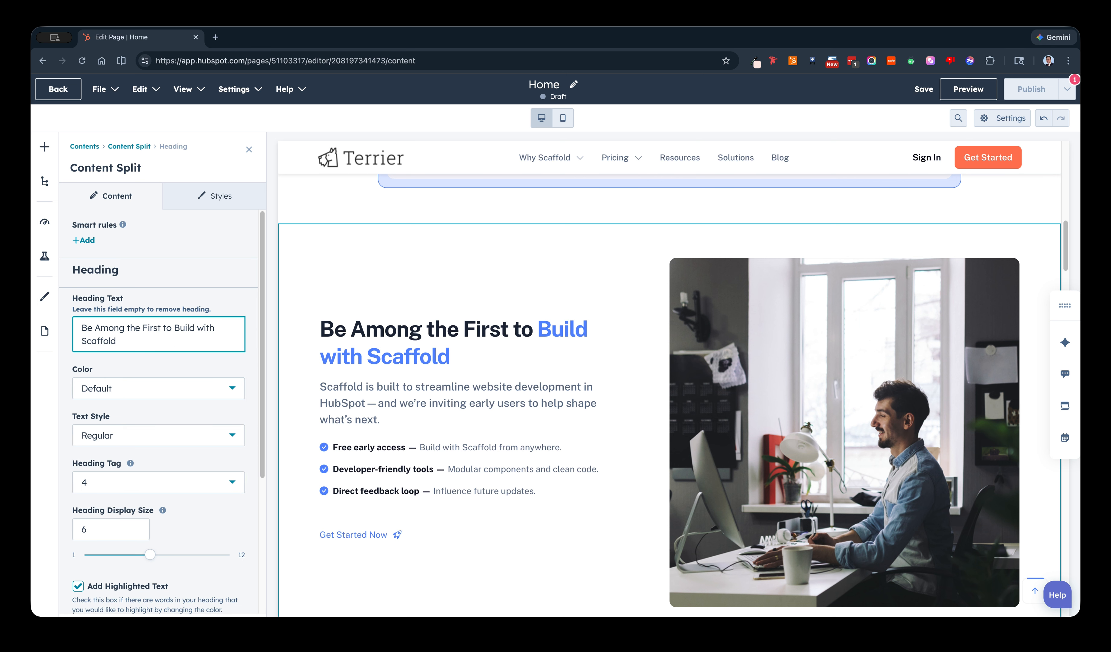
{"action": "type", "text": "TEST"}
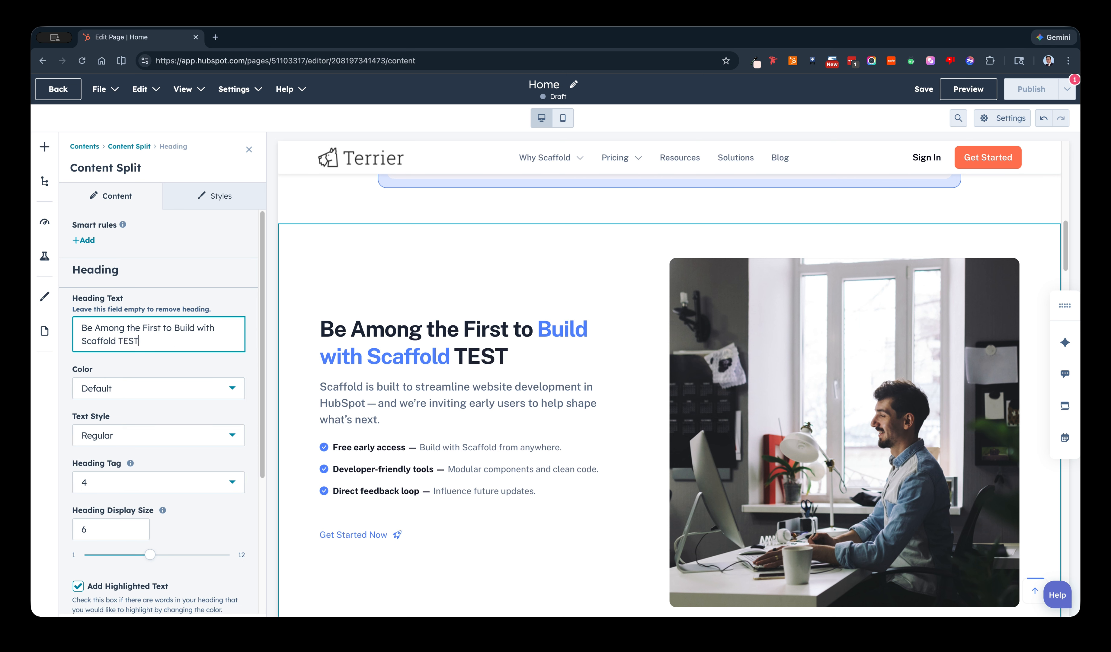
{"action": "type", "text": "ing"}
{"action": "scroll", "coordinate": [390, 425], "scroll_direction": "down", "scroll_amount": 2}
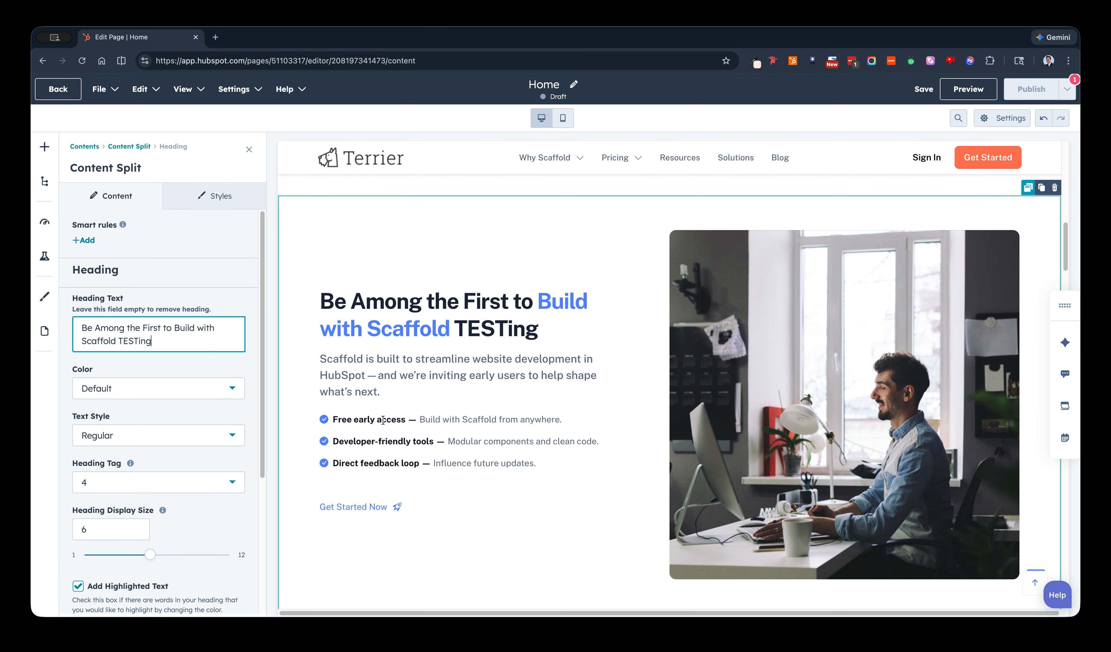
{"action": "scroll", "coordinate": [452, 433], "scroll_direction": "up", "scroll_amount": 2}
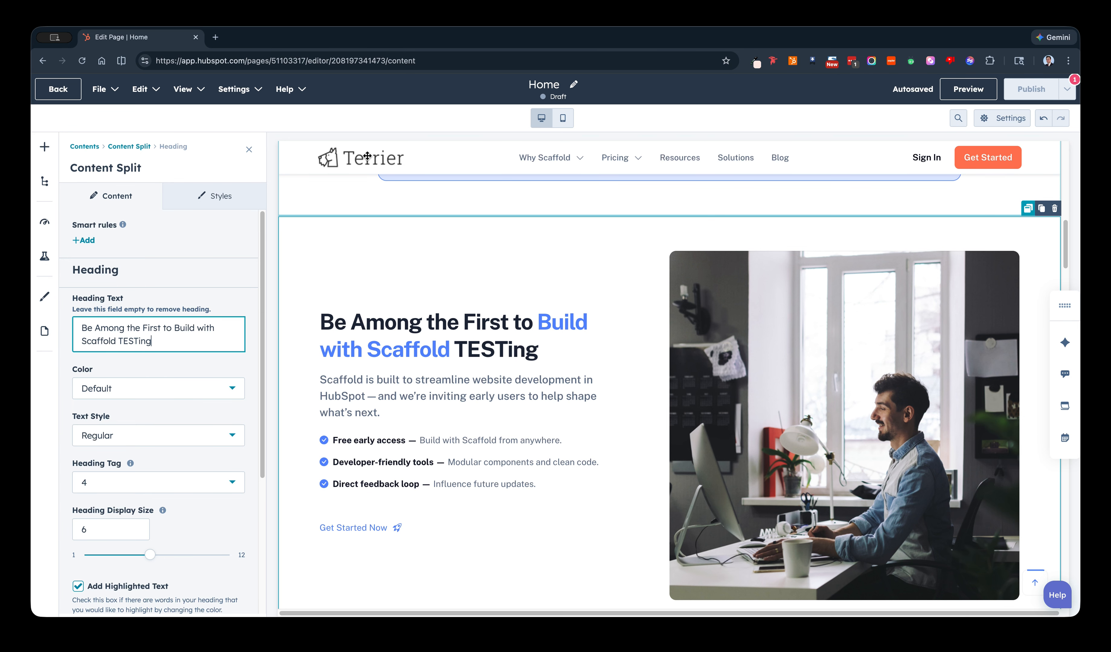
{"action": "left_click", "coordinate": [253, 152]}
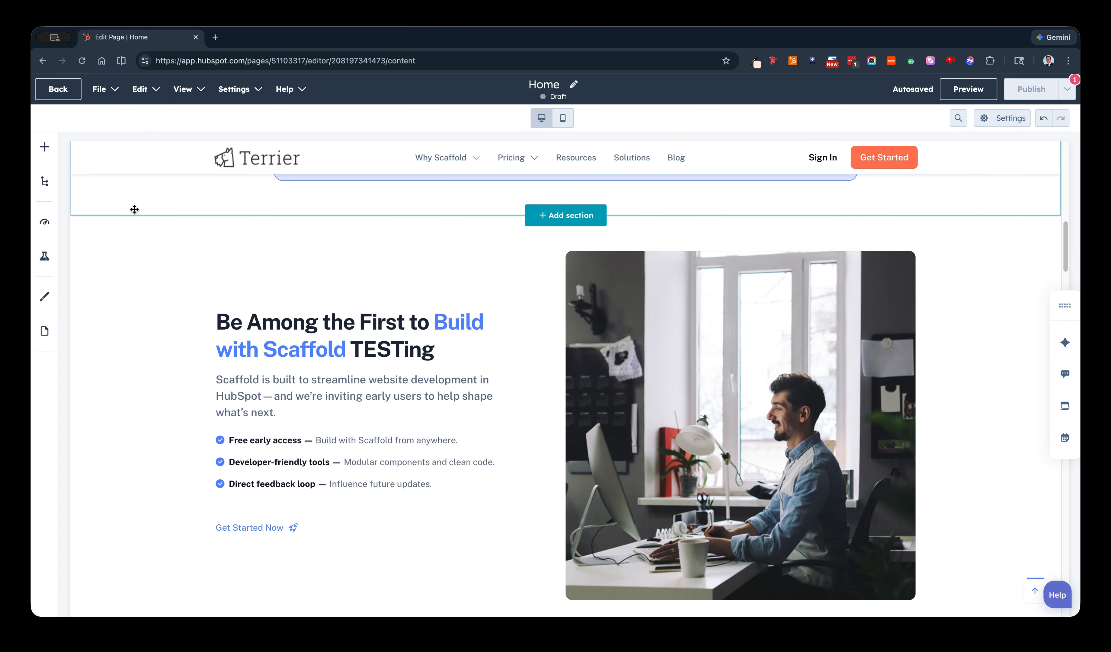
Start saving the split content section for reuse and name it "Split Content - Edited".
{"action": "left_click", "coordinate": [127, 208]}
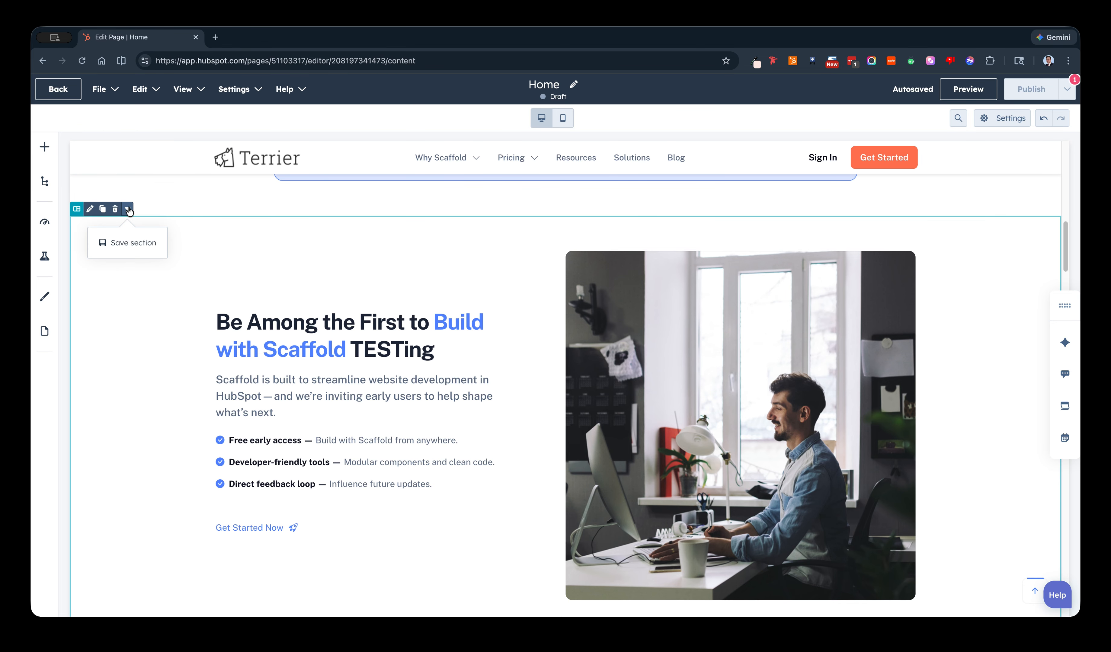
{"action": "left_click", "coordinate": [131, 243]}
{"action": "left_click", "coordinate": [483, 182]}
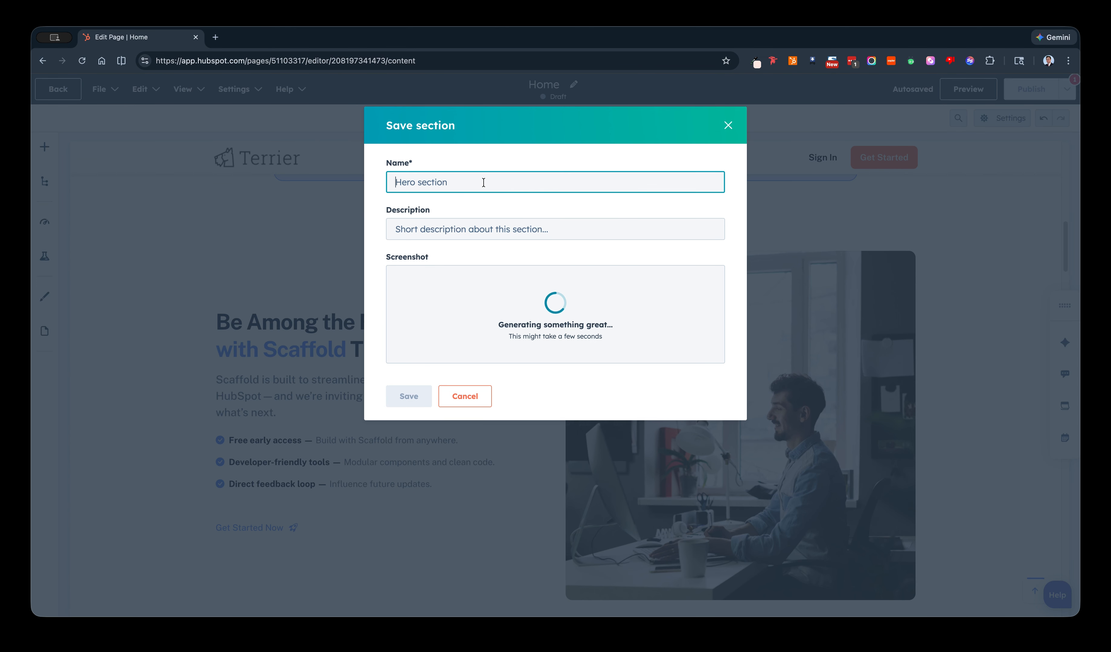
{"action": "type", "text": "SPI"}
{"action": "key", "text": "BackSpace"}
{"action": "key", "text": "BackSpace"}
{"action": "key", "text": "BackSpace"}
{"action": "key", "text": "BackSpace"}
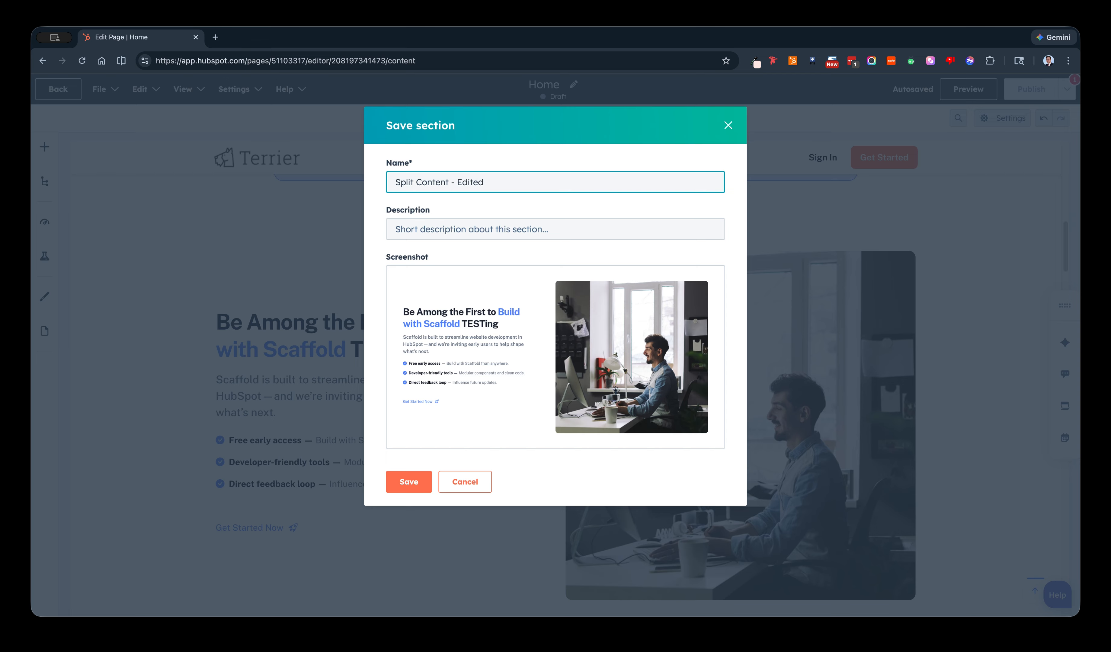
Give the section the description "My favorite part of the Split Content section" and save it.
{"action": "left_click", "coordinate": [520, 233]}
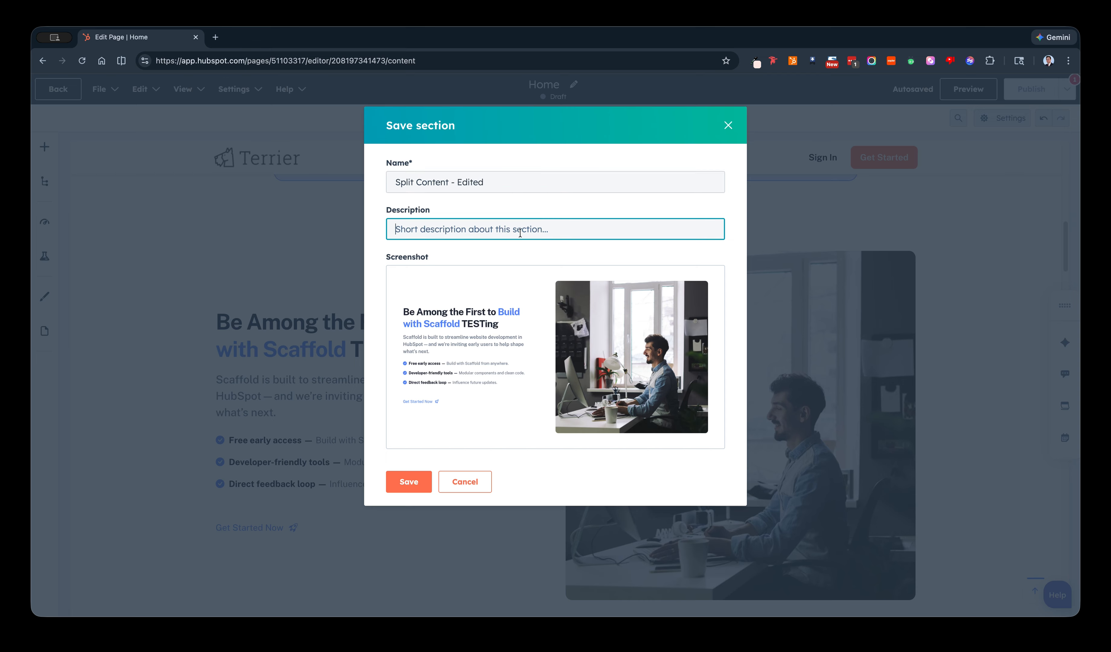
{"action": "type", "text": "My"}
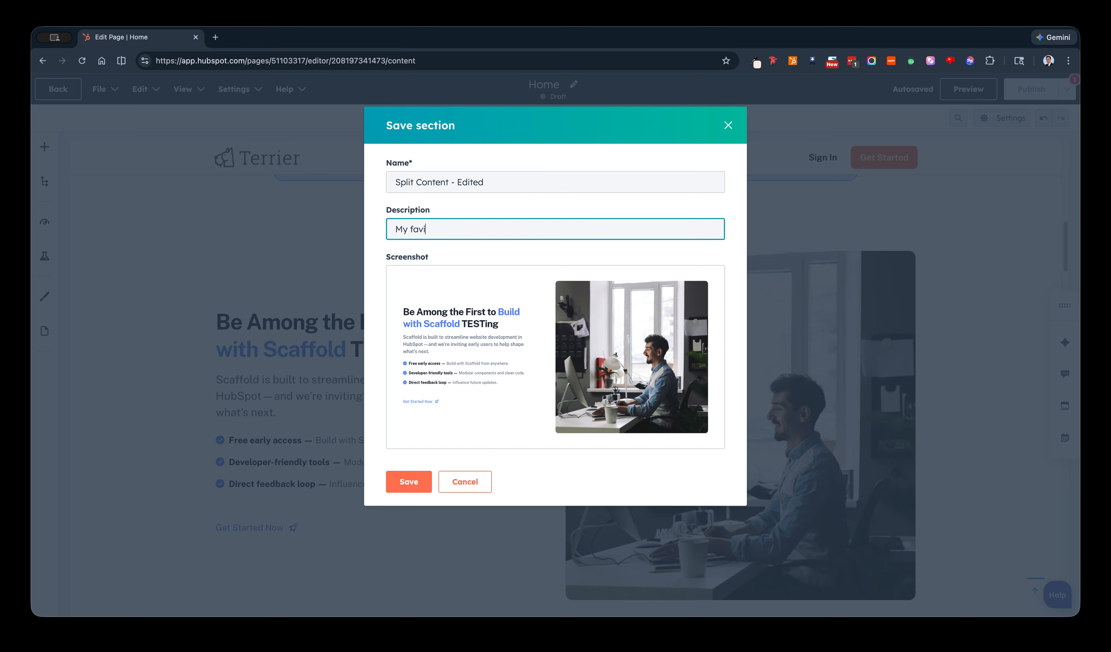
{"action": "type", "text": " favorite part of the Split Content section"}
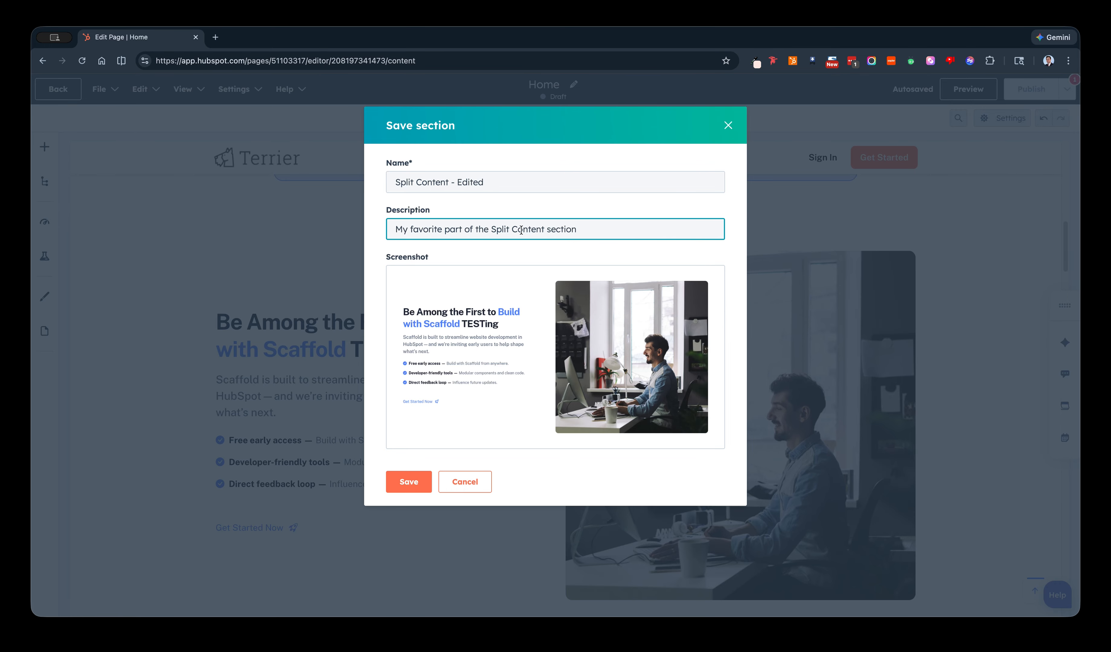
{"action": "left_click", "coordinate": [406, 483]}
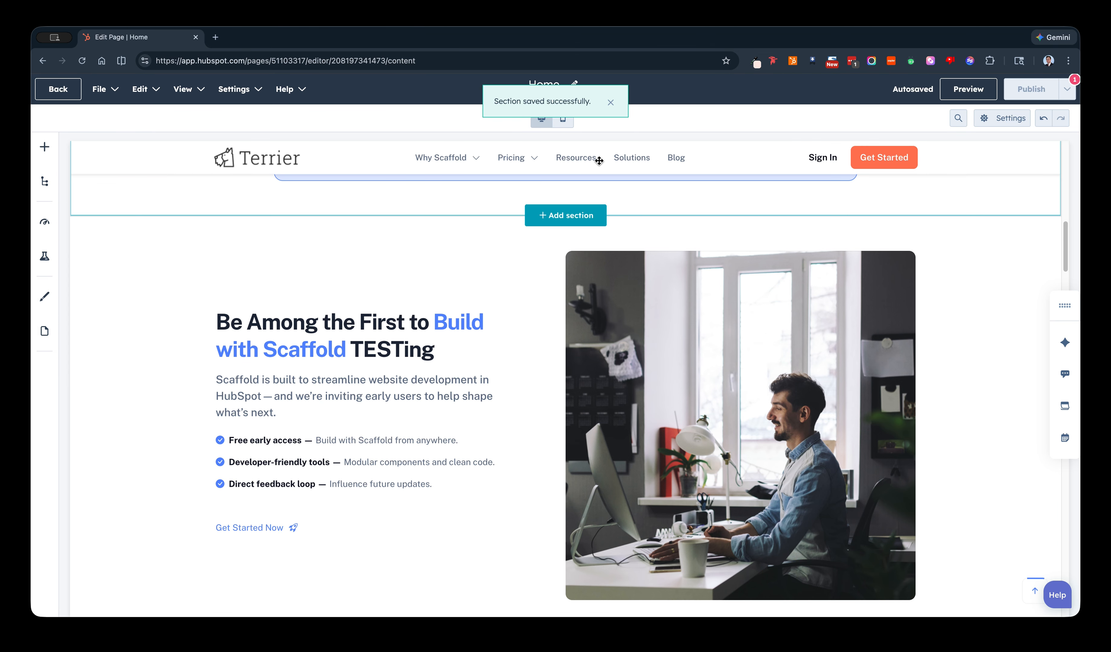
Browse the theme's prebuilt sections, check the saved sections for "Split Content - Edited", and close the section library without inserting anything.
{"action": "left_click", "coordinate": [574, 215]}
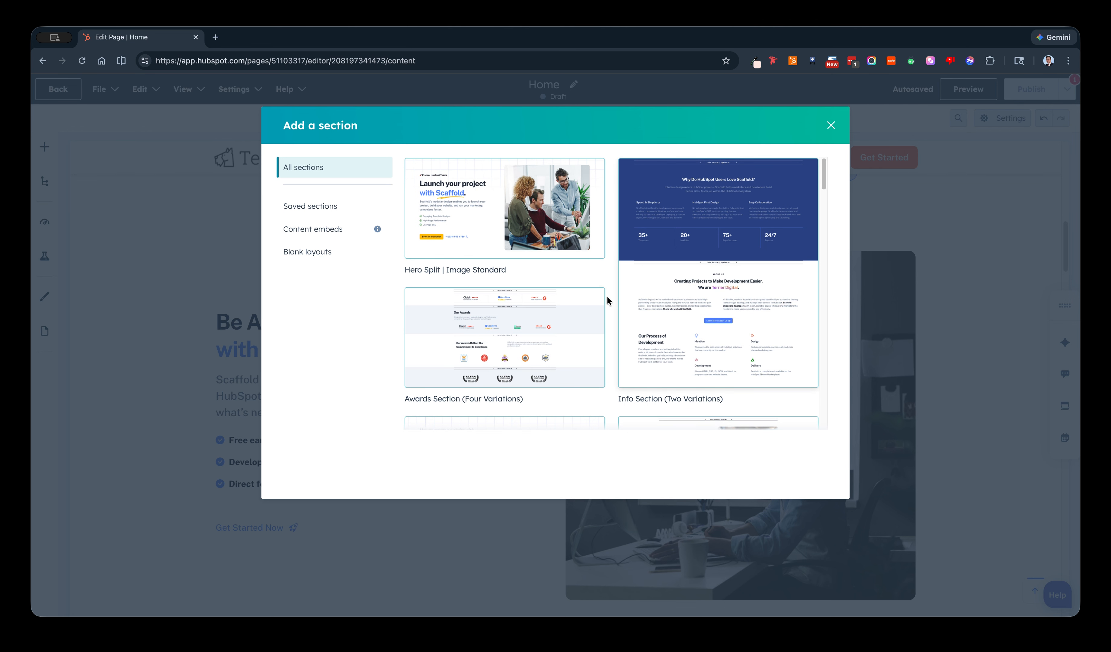
{"action": "scroll", "coordinate": [684, 288], "scroll_direction": "down", "scroll_amount": 2}
{"action": "scroll", "coordinate": [692, 283], "scroll_direction": "down", "scroll_amount": 5}
{"action": "scroll", "coordinate": [707, 323], "scroll_direction": "up", "scroll_amount": 3}
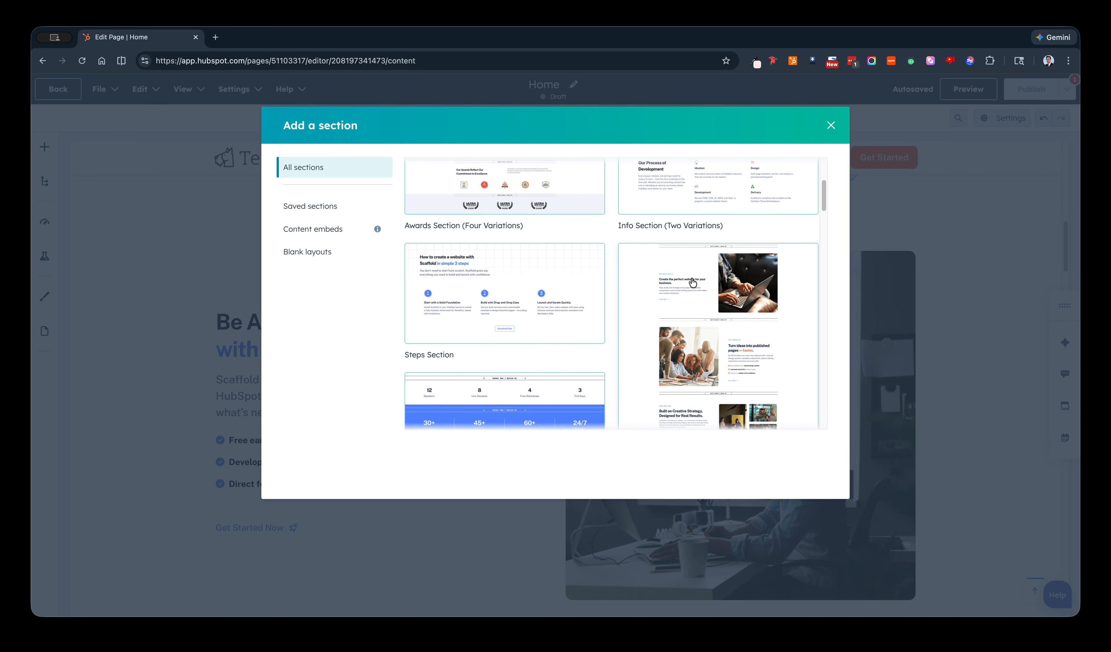
{"action": "scroll", "coordinate": [716, 354], "scroll_direction": "down", "scroll_amount": 4}
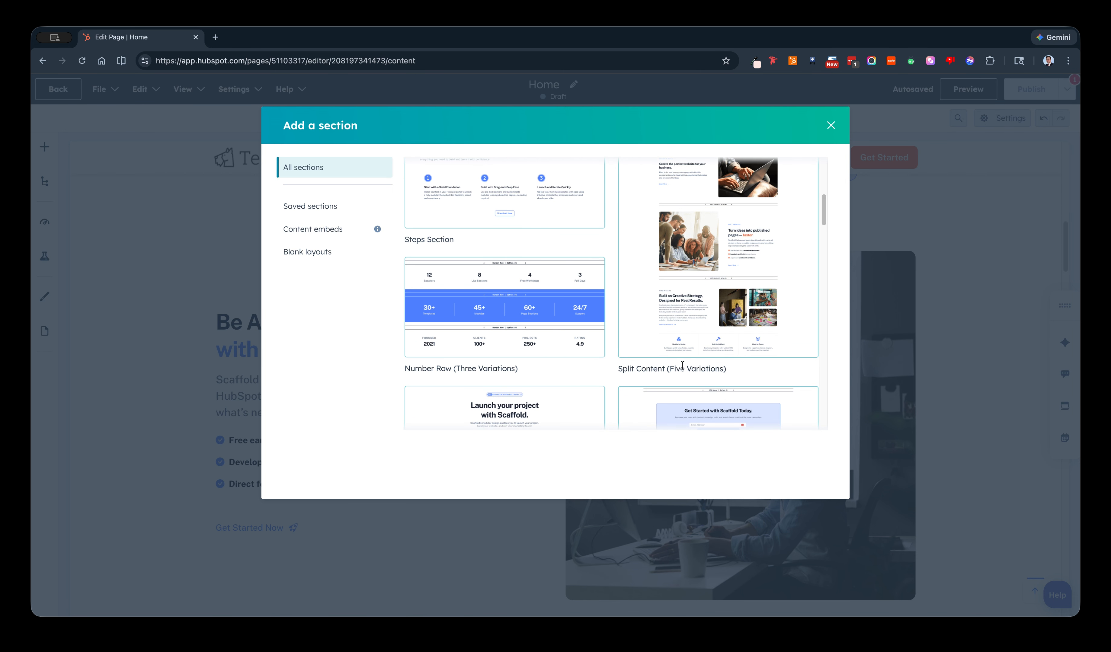
{"action": "scroll", "coordinate": [701, 331], "scroll_direction": "up", "scroll_amount": 1}
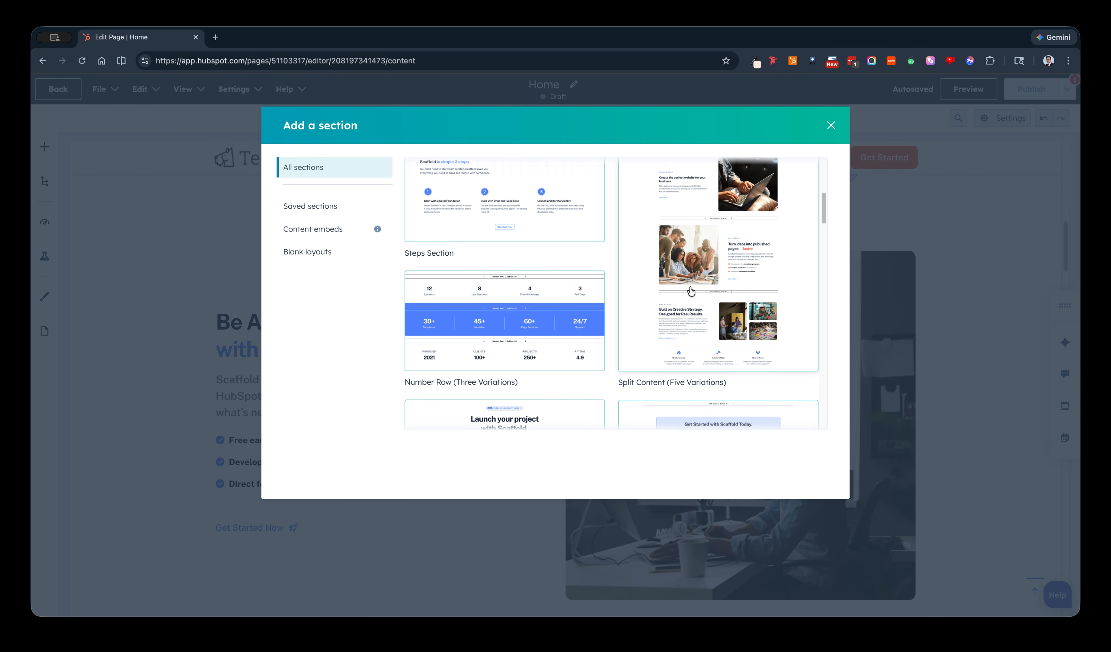
{"action": "left_click", "coordinate": [305, 206]}
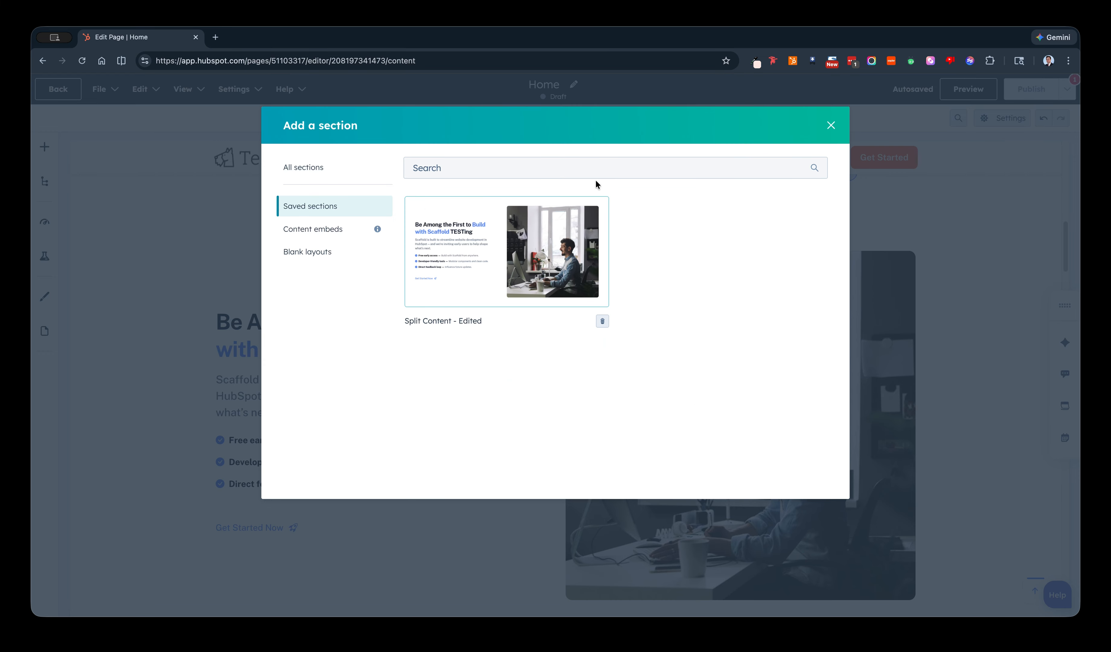
{"action": "left_click", "coordinate": [830, 126]}
Preview the Home page at desktop size and review it from the hero to the split content section.
{"action": "scroll", "coordinate": [706, 245], "scroll_direction": "down", "scroll_amount": 1}
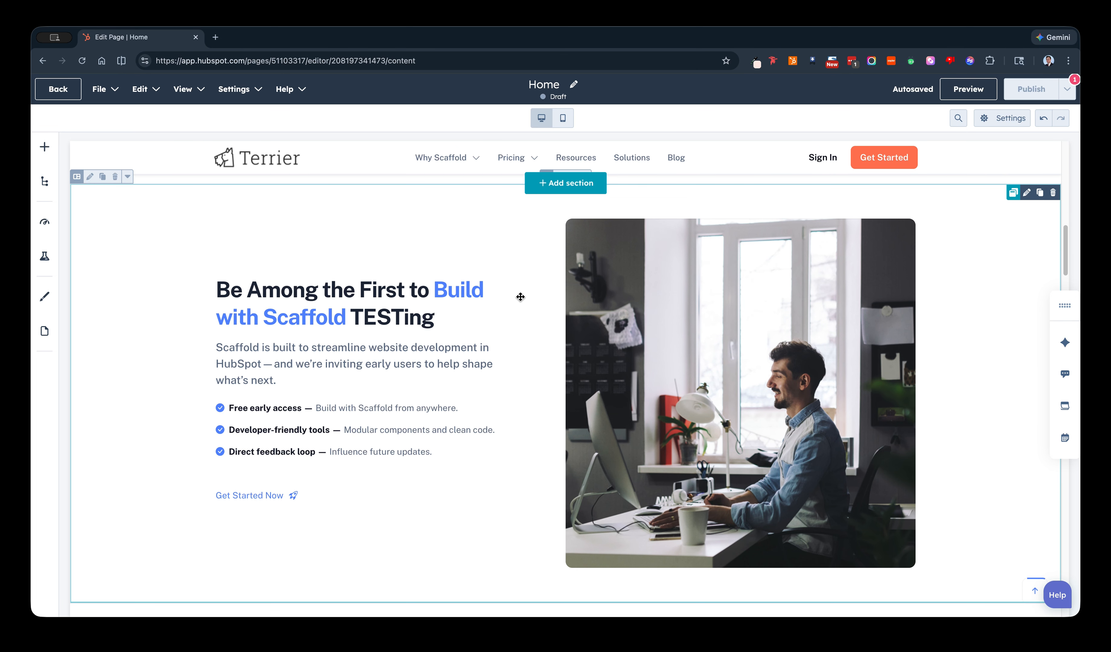
{"action": "scroll", "coordinate": [522, 344], "scroll_direction": "up", "scroll_amount": 1}
{"action": "scroll", "coordinate": [521, 345], "scroll_direction": "up", "scroll_amount": 1}
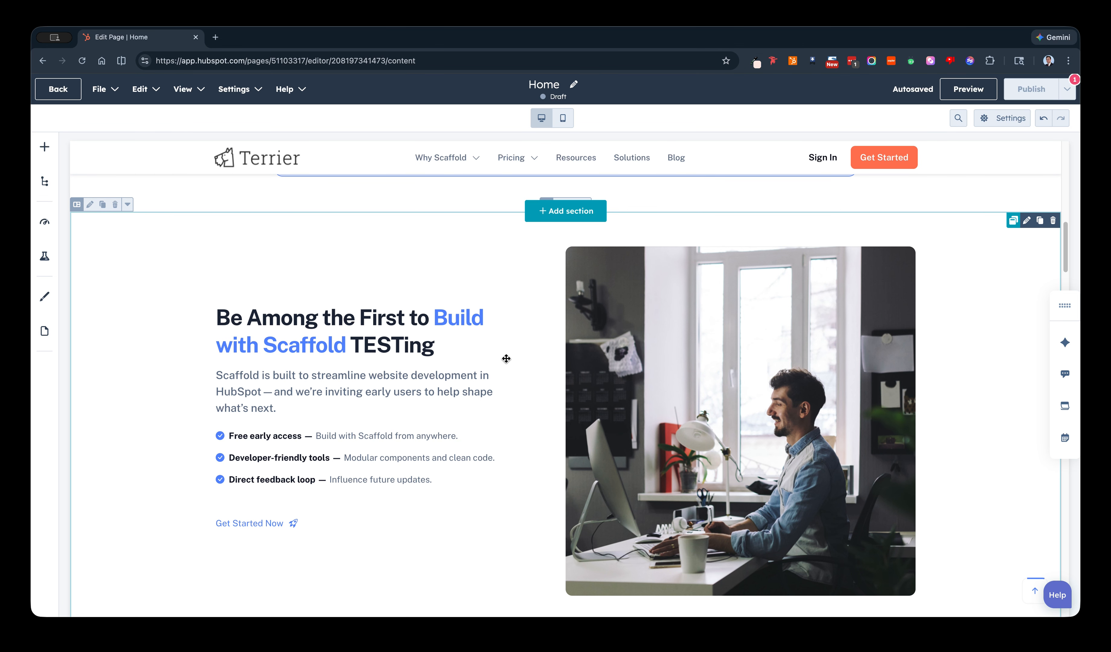
{"action": "scroll", "coordinate": [501, 375], "scroll_direction": "up", "scroll_amount": 1}
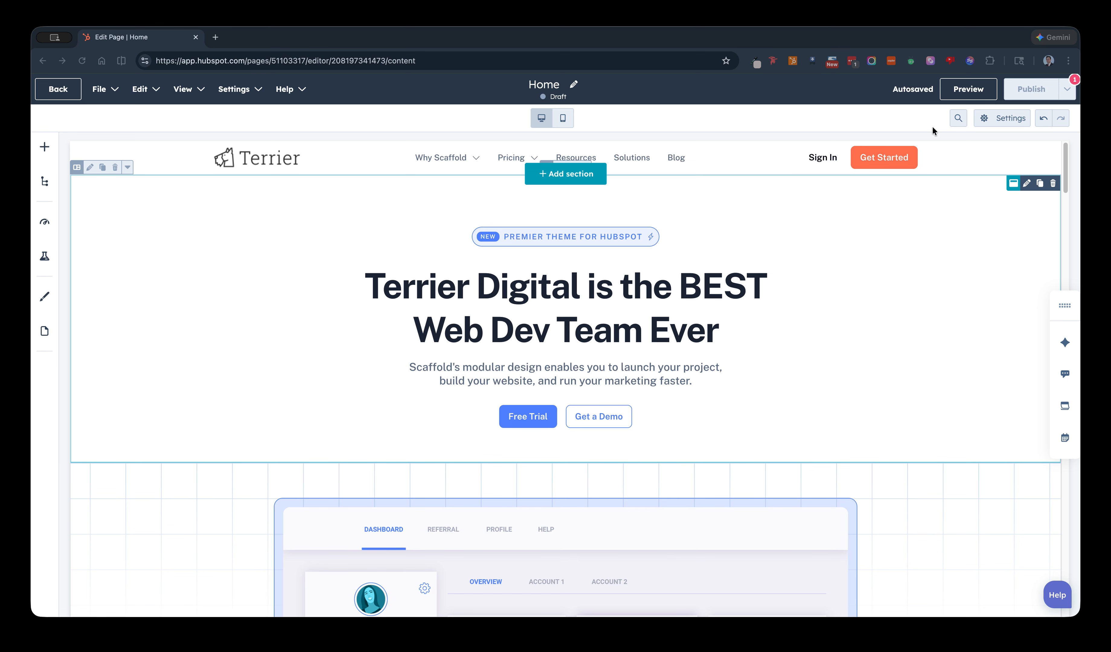
{"action": "left_click", "coordinate": [961, 95]}
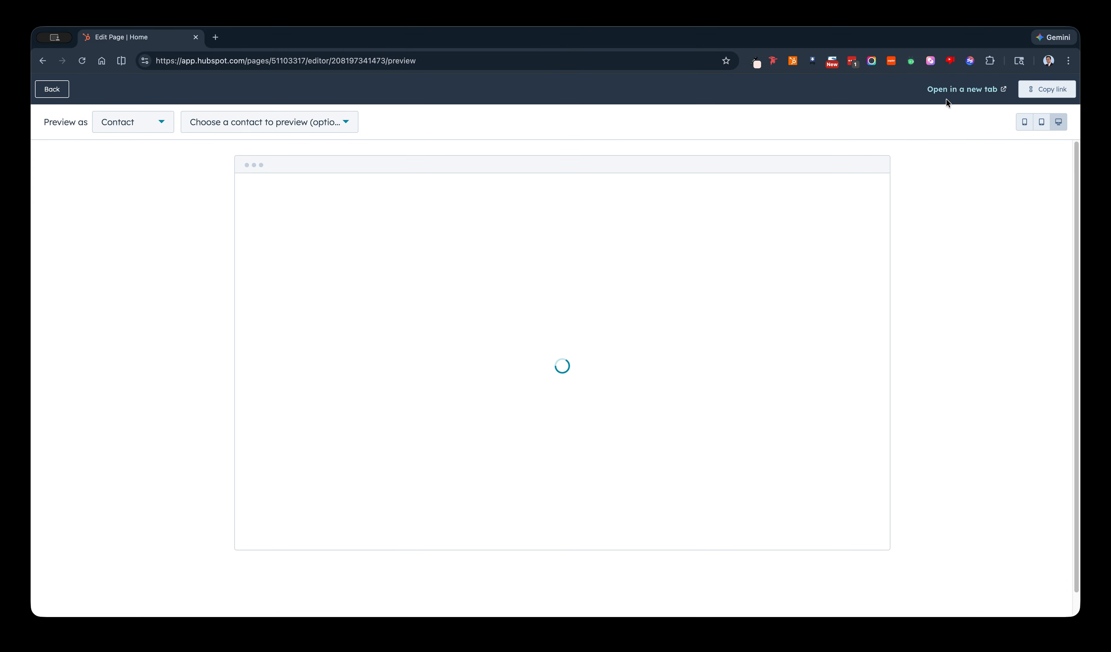
{"action": "scroll", "coordinate": [759, 262], "scroll_direction": "down", "scroll_amount": 10}
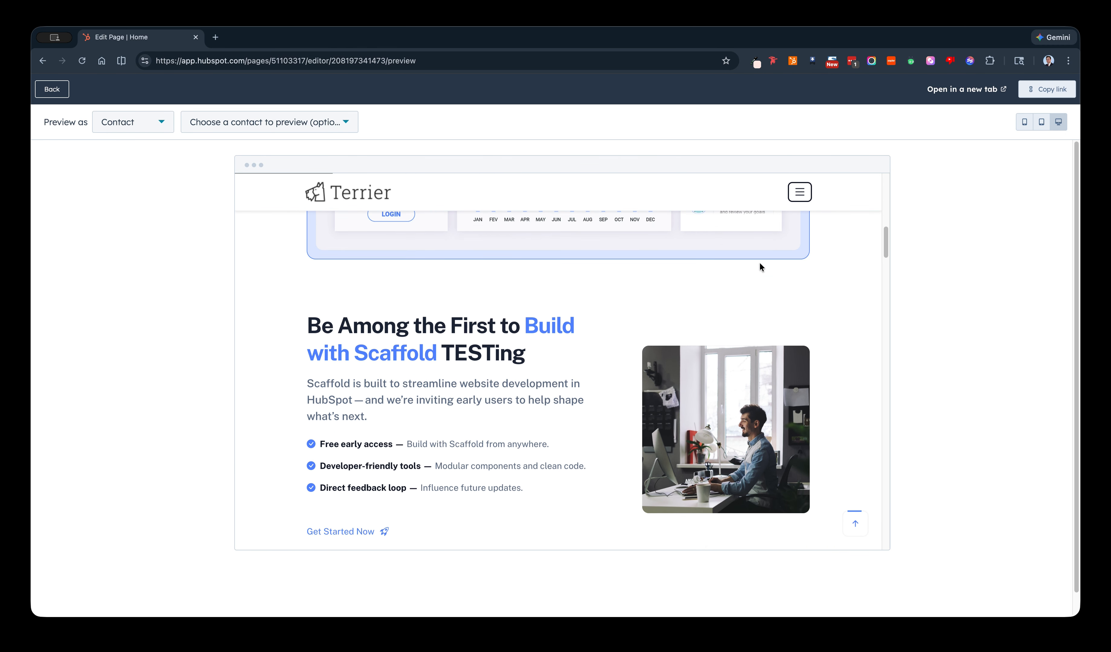
{"action": "scroll", "coordinate": [758, 268], "scroll_direction": "up", "scroll_amount": 8}
{"action": "scroll", "coordinate": [754, 282], "scroll_direction": "up", "scroll_amount": 4}
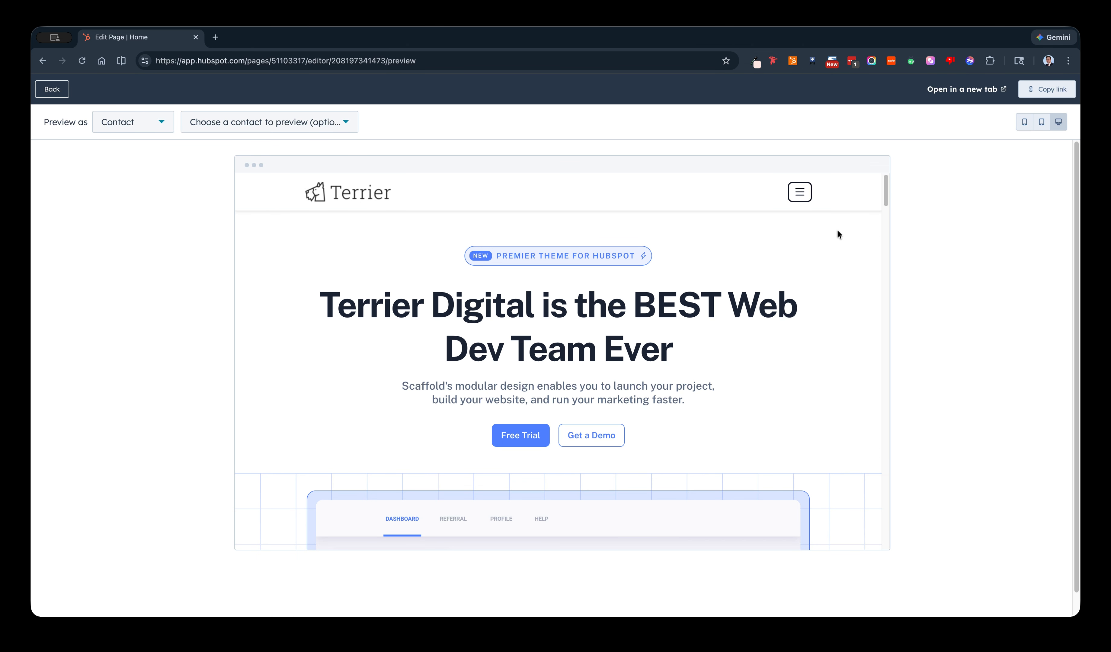
Open the page preview in a new browser tab, review the full-width page through the Features section, and return to the preview tab.
{"action": "left_click", "coordinate": [971, 91]}
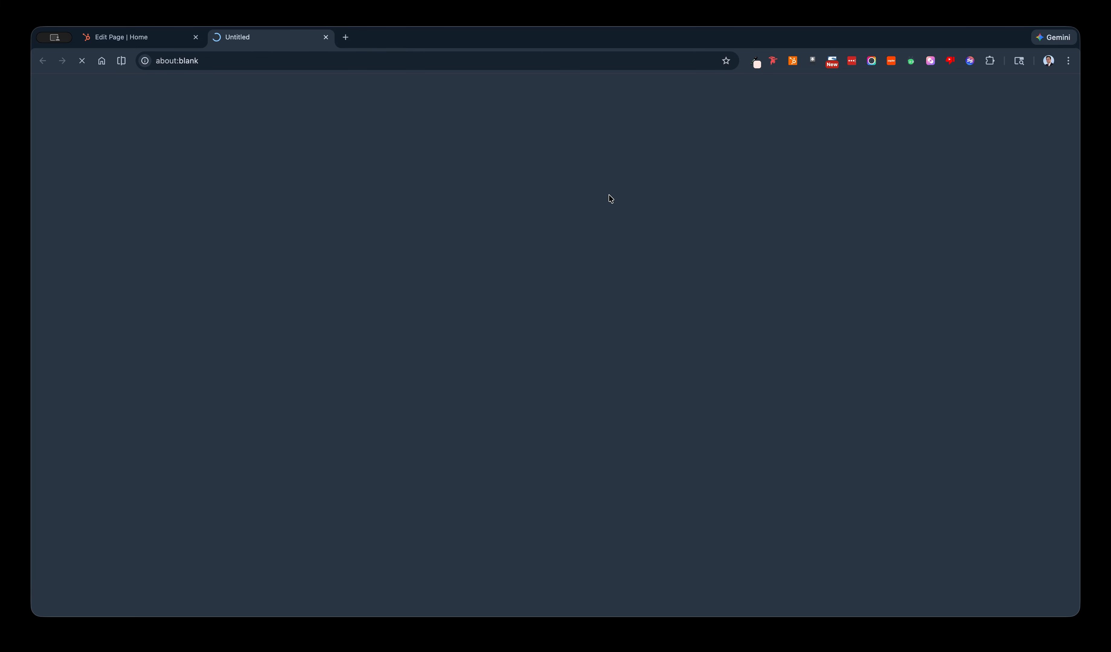
{"action": "scroll", "coordinate": [567, 226], "scroll_direction": "down", "scroll_amount": 15}
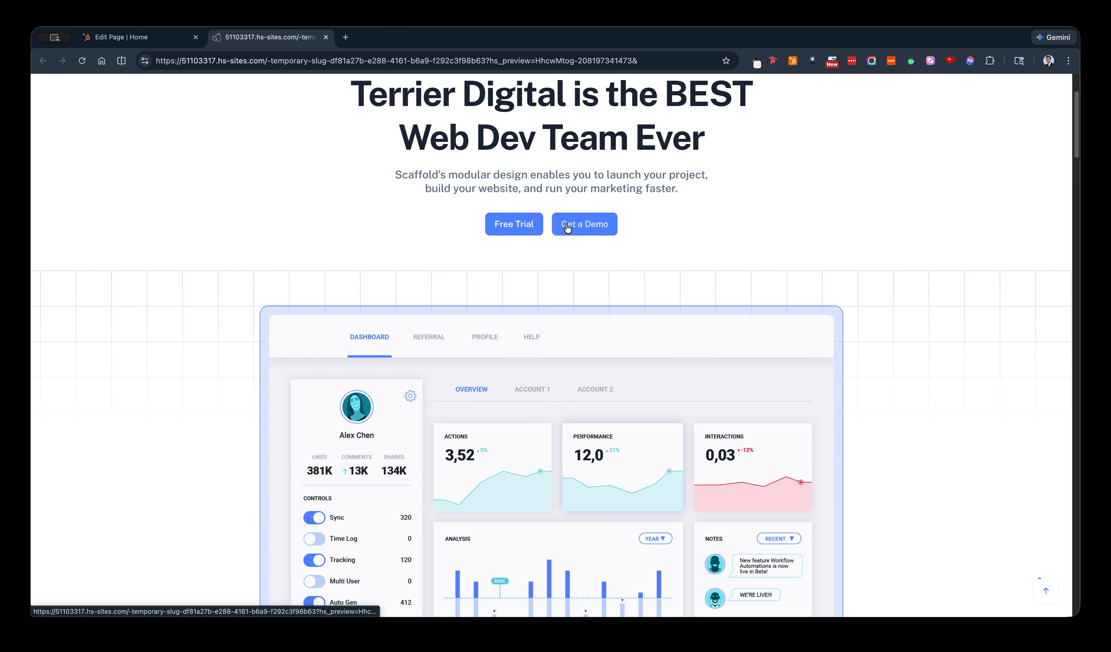
{"action": "scroll", "coordinate": [568, 228], "scroll_direction": "down", "scroll_amount": 15}
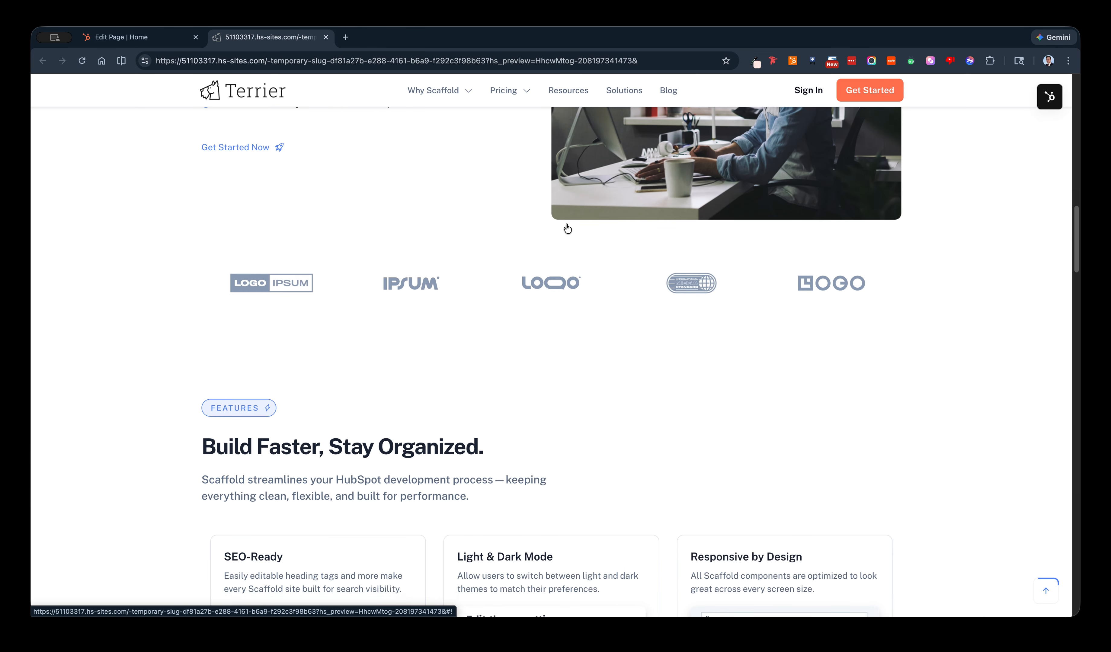
{"action": "left_click", "coordinate": [148, 38]}
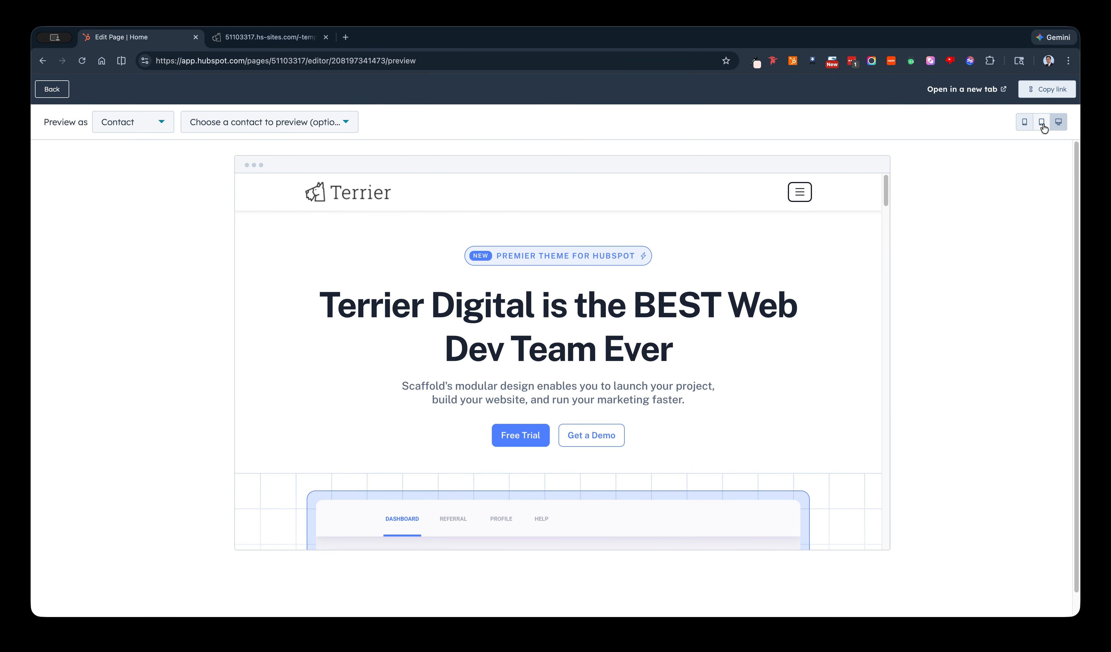
Recheck the desktop preview, then switch it to tablet size and examine the layout down to the feature cards.
{"action": "scroll", "coordinate": [841, 271], "scroll_direction": "down", "scroll_amount": 3}
{"action": "scroll", "coordinate": [837, 266], "scroll_direction": "down", "scroll_amount": 10}
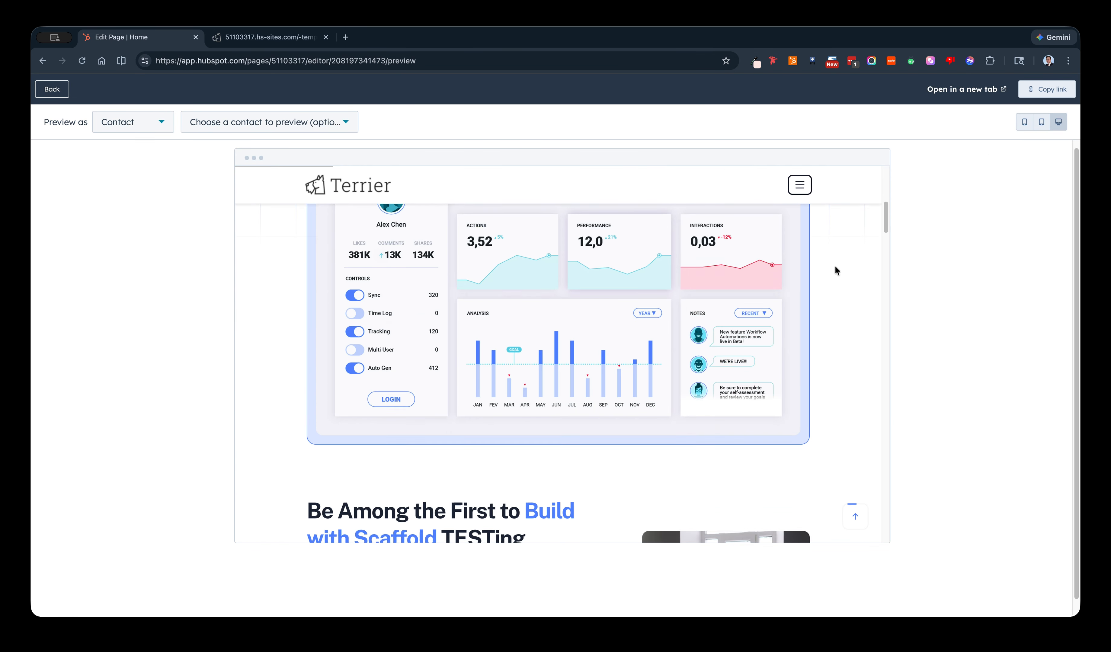
{"action": "scroll", "coordinate": [835, 270], "scroll_direction": "up", "scroll_amount": 5}
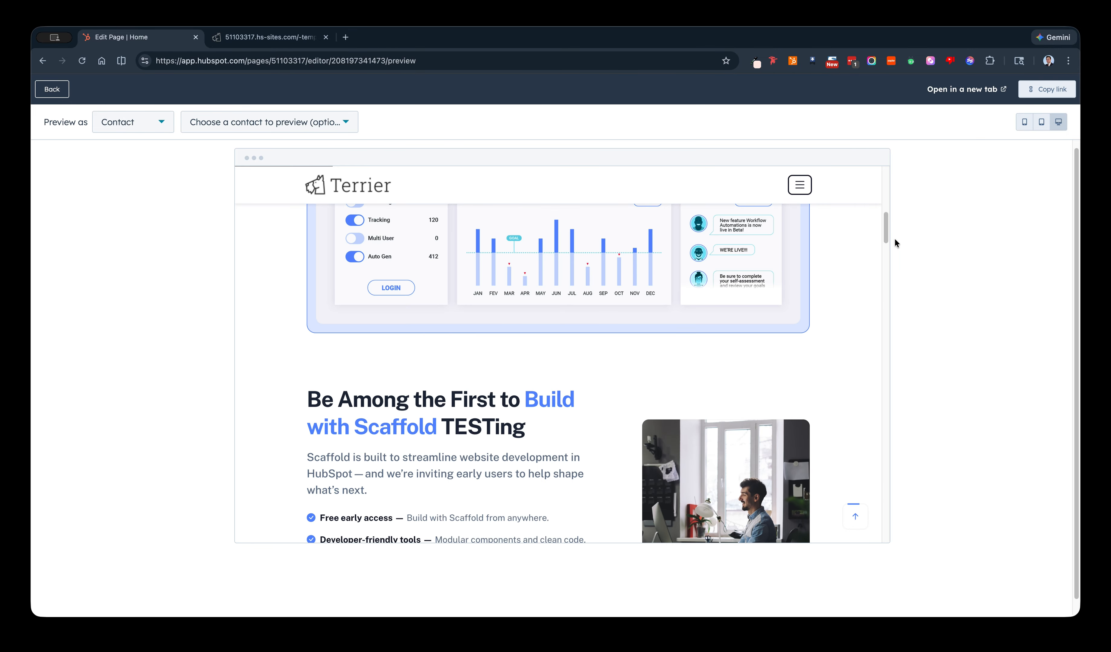
{"action": "left_click", "coordinate": [1041, 122]}
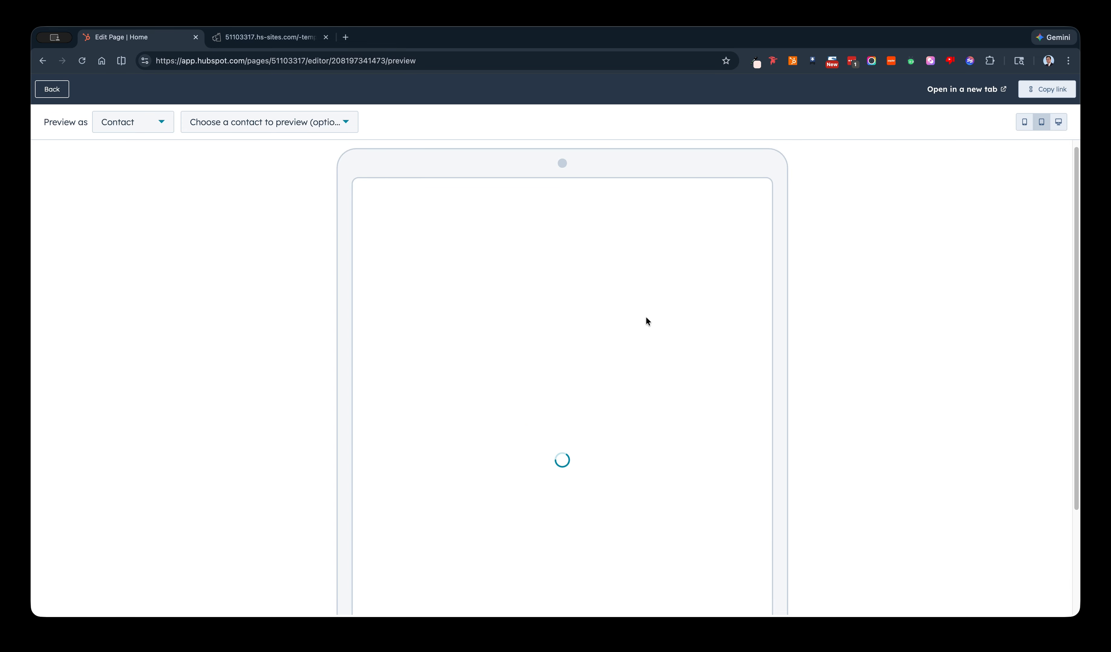
{"action": "scroll", "coordinate": [647, 316], "scroll_direction": "down", "scroll_amount": 8}
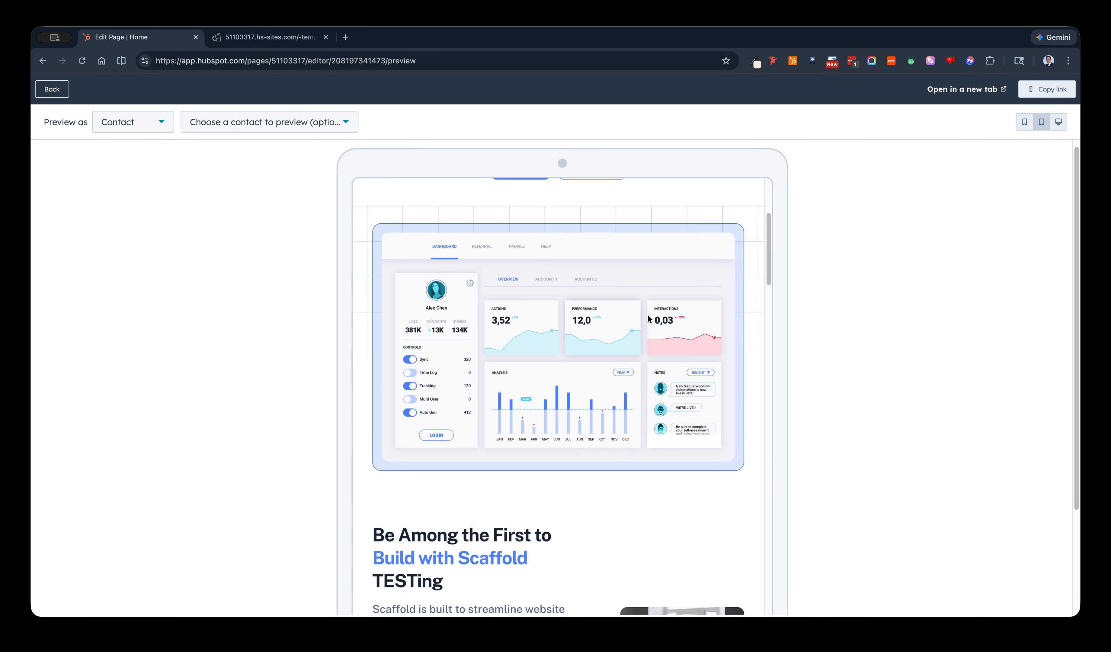
{"action": "scroll", "coordinate": [649, 319], "scroll_direction": "down", "scroll_amount": 10}
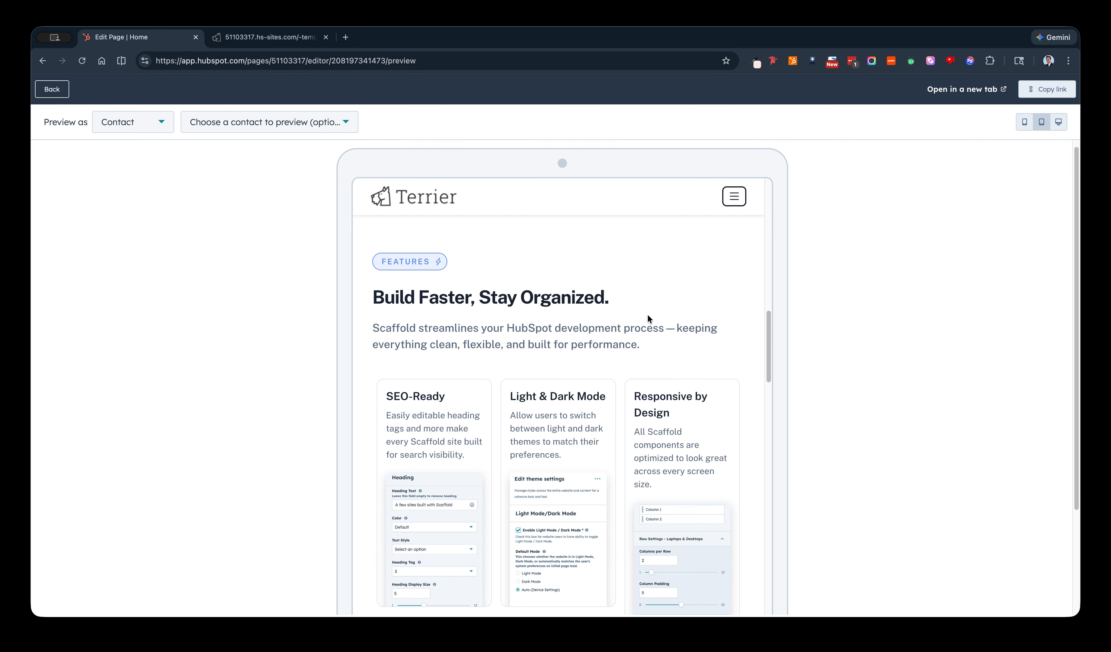
Switch the preview to mobile size and examine how the sections stack from the hero to Customer success stories.
{"action": "left_click", "coordinate": [1023, 122]}
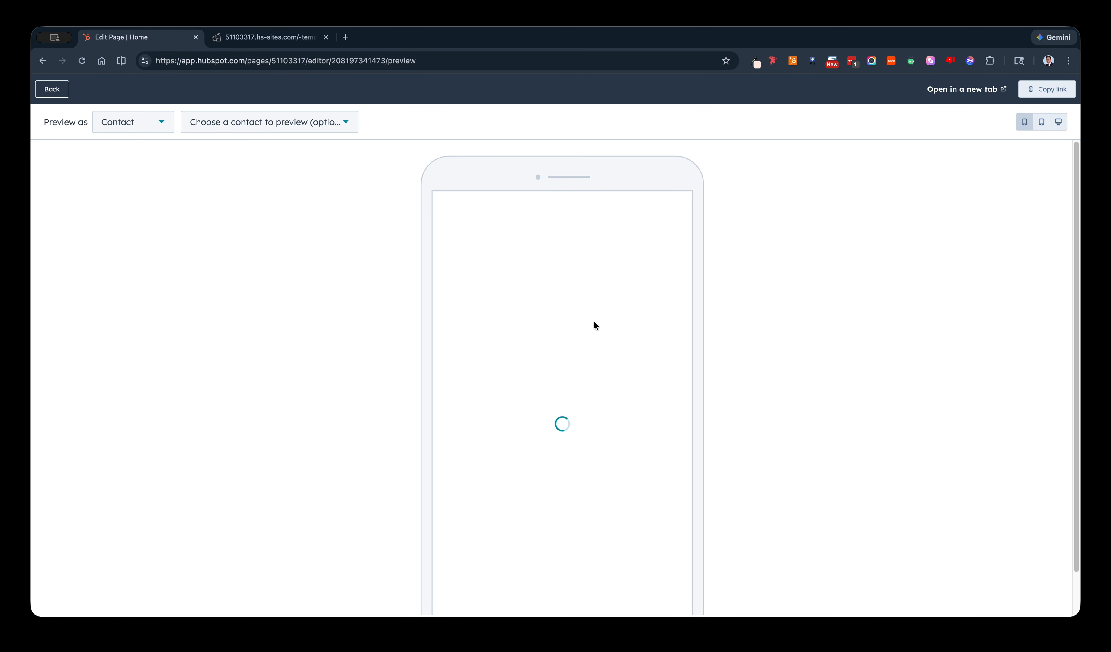
{"action": "scroll", "coordinate": [630, 312], "scroll_direction": "down", "scroll_amount": 7}
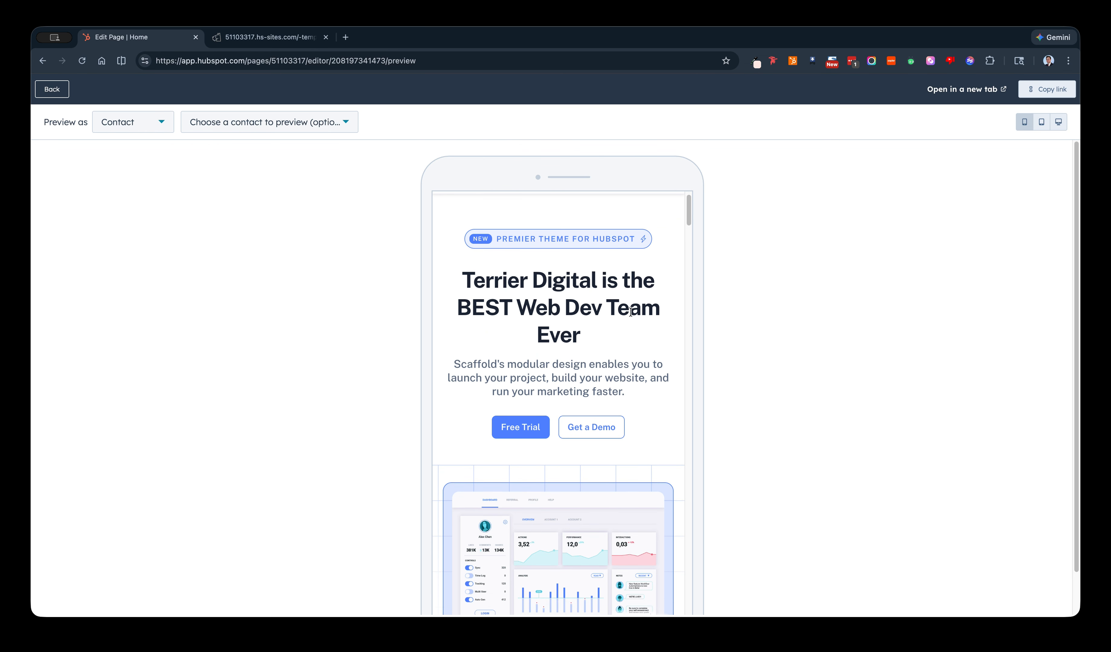
{"action": "scroll", "coordinate": [630, 313], "scroll_direction": "down", "scroll_amount": 10}
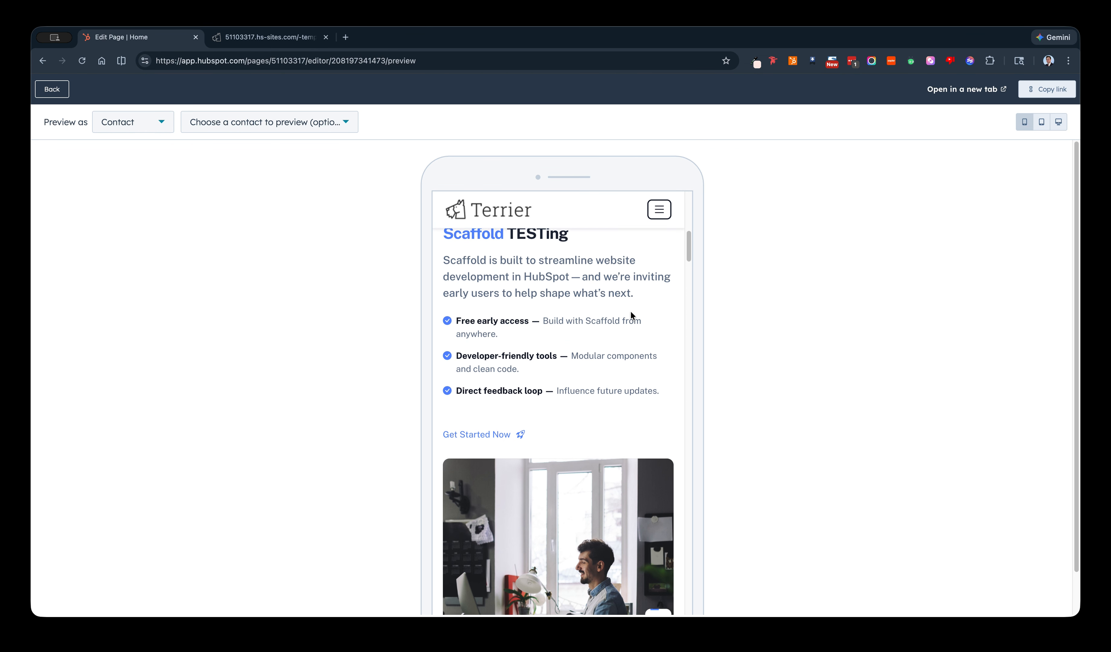
{"action": "scroll", "coordinate": [630, 316], "scroll_direction": "down", "scroll_amount": 12}
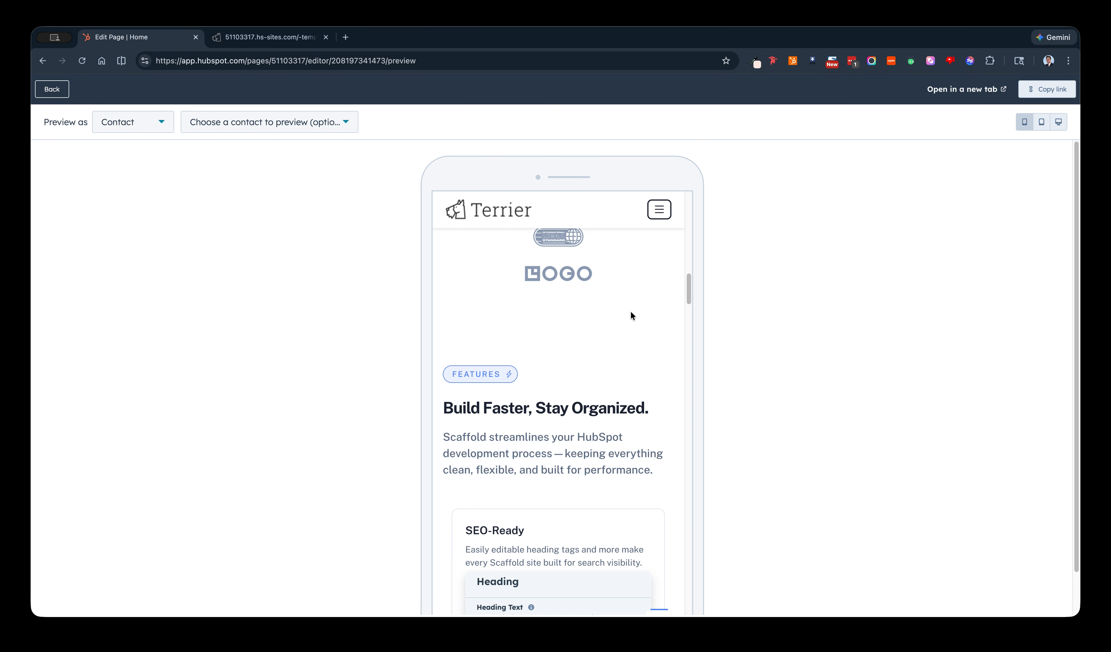
{"action": "scroll", "coordinate": [630, 315], "scroll_direction": "down", "scroll_amount": 10}
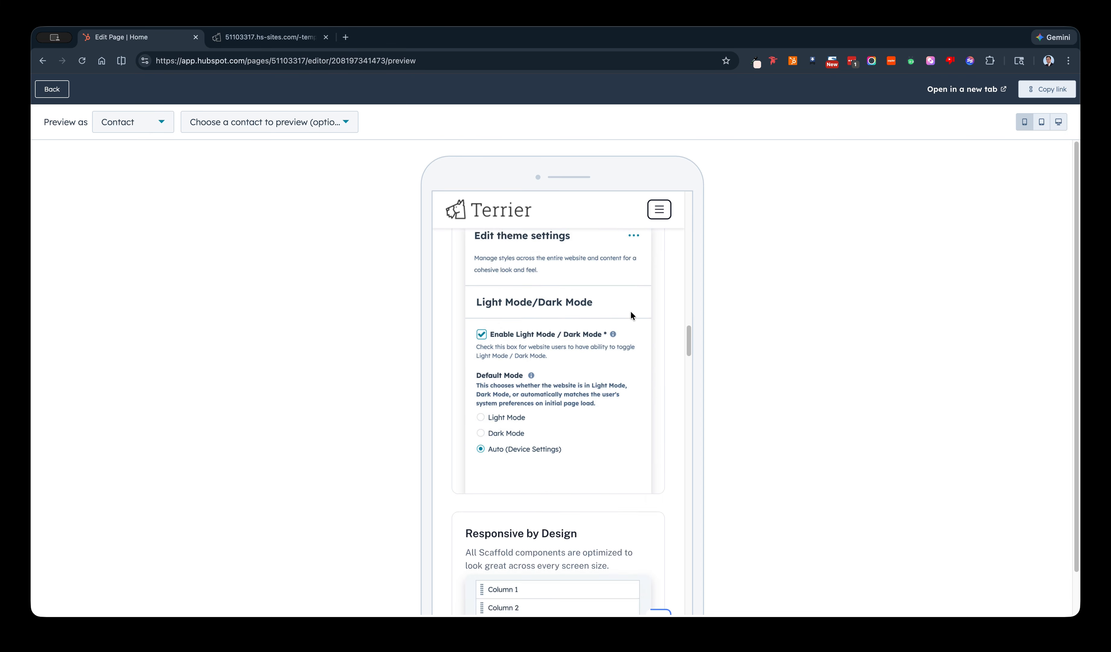
{"action": "scroll", "coordinate": [631, 313], "scroll_direction": "down", "scroll_amount": 10}
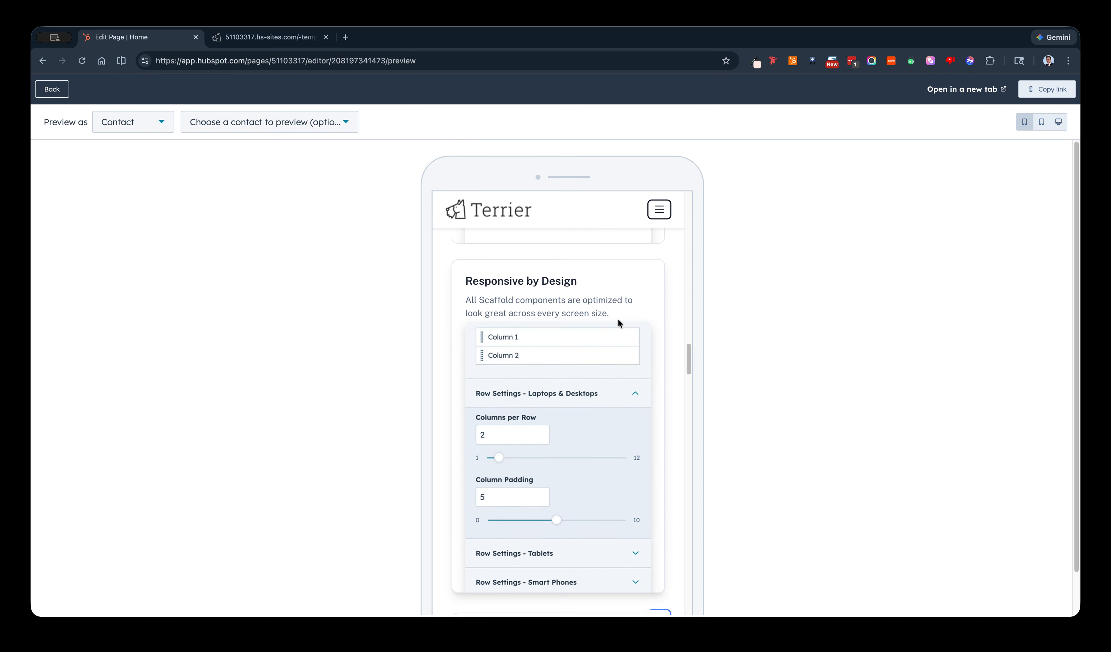
{"action": "scroll", "coordinate": [619, 322], "scroll_direction": "down", "scroll_amount": 10}
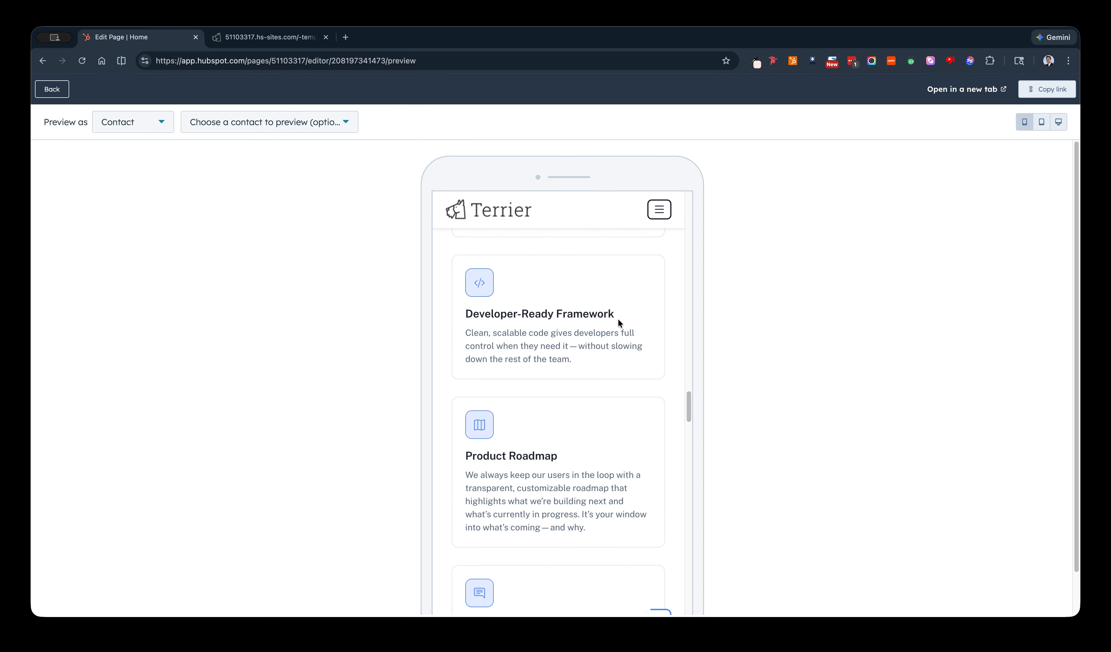
{"action": "scroll", "coordinate": [618, 322], "scroll_direction": "down", "scroll_amount": 10}
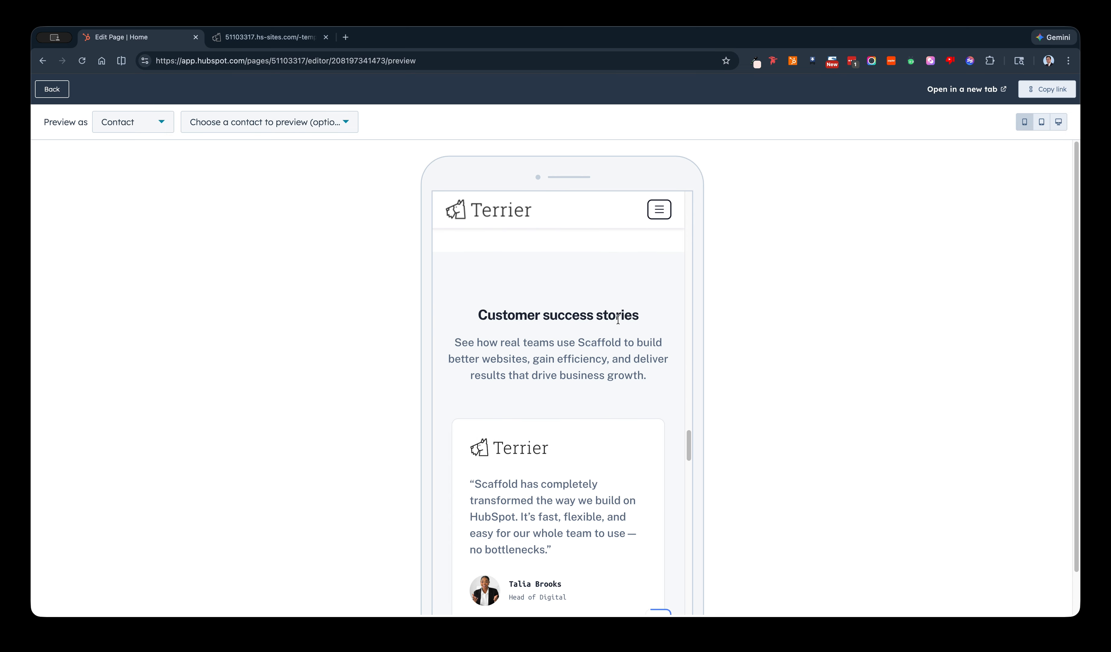
Review the rest of the mobile preview from the testimonials through the pricing cards to the closing Get Started with Scaffold section.
{"action": "scroll", "coordinate": [613, 325], "scroll_direction": "down", "scroll_amount": 10}
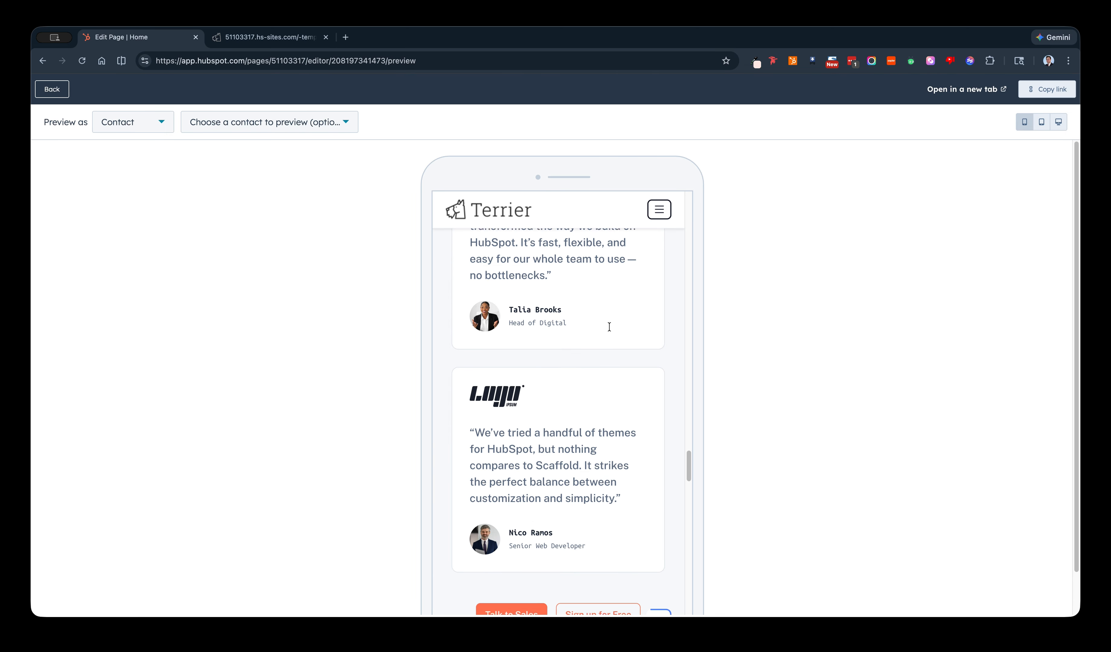
{"action": "scroll", "coordinate": [609, 327], "scroll_direction": "down", "scroll_amount": 10}
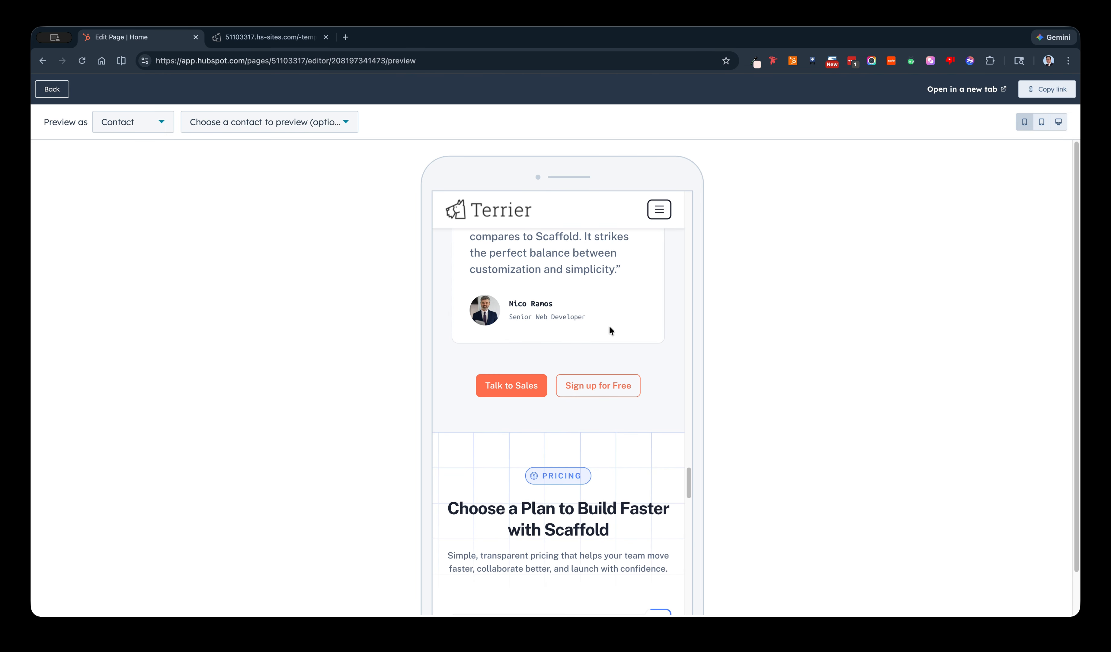
{"action": "scroll", "coordinate": [609, 330], "scroll_direction": "down", "scroll_amount": 10}
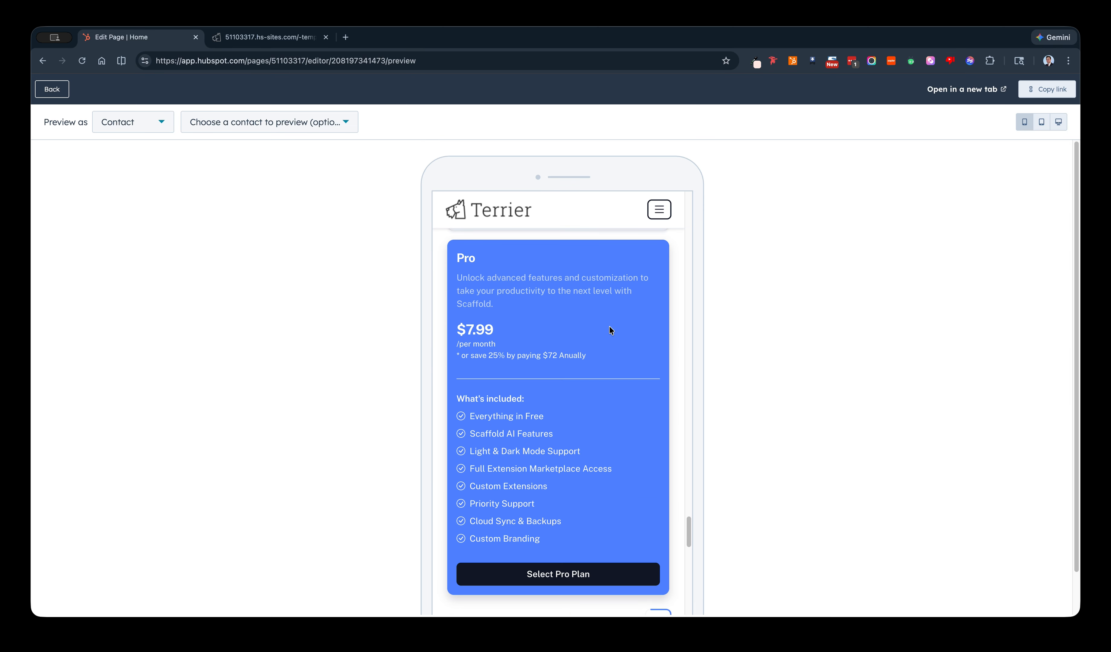
{"action": "scroll", "coordinate": [609, 330], "scroll_direction": "down", "scroll_amount": 10}
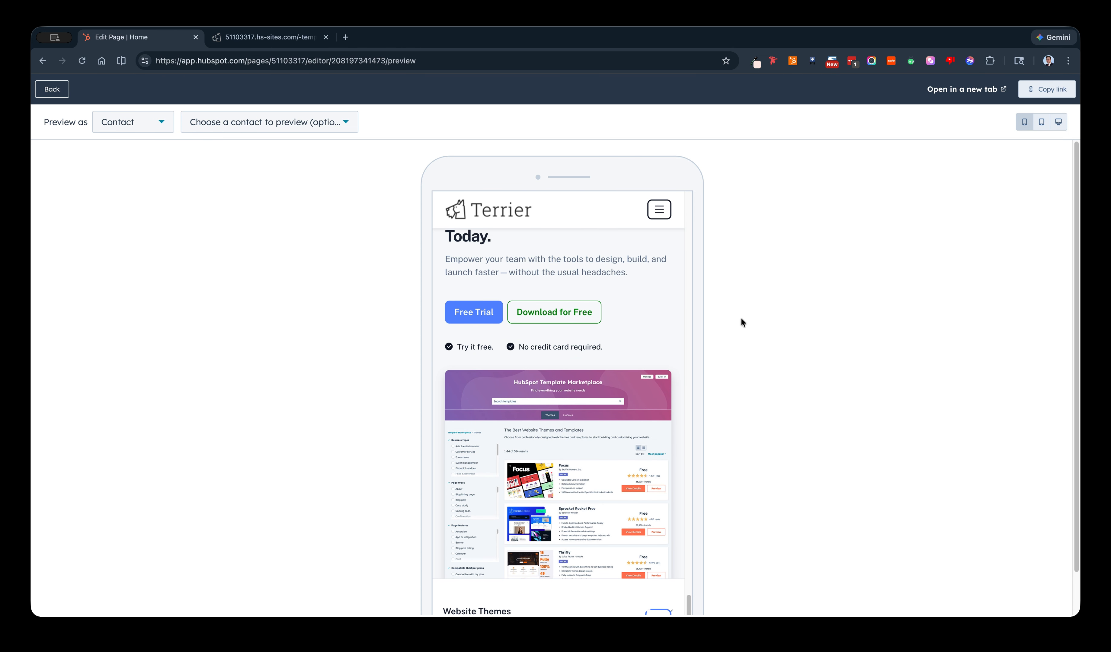
{"action": "scroll", "coordinate": [583, 281], "scroll_direction": "up", "scroll_amount": 2}
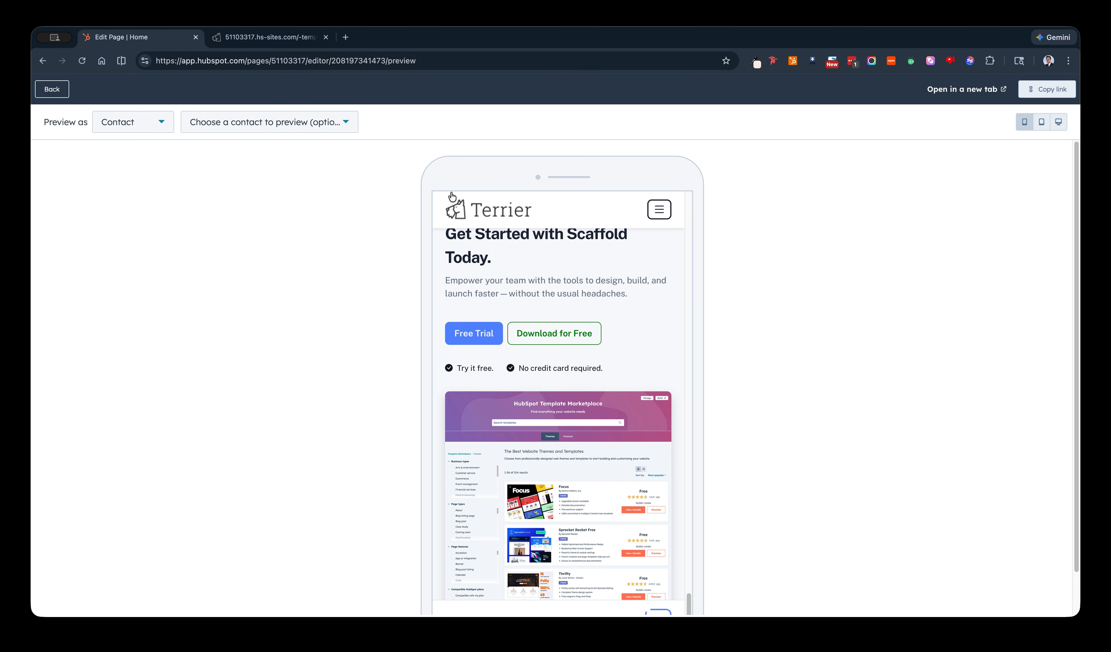
Close the separate preview browser tab and return from the device preview to the Home page editor.
{"action": "left_click", "coordinate": [268, 37]}
{"action": "left_click", "coordinate": [325, 37]}
{"action": "left_click", "coordinate": [37, 93]}
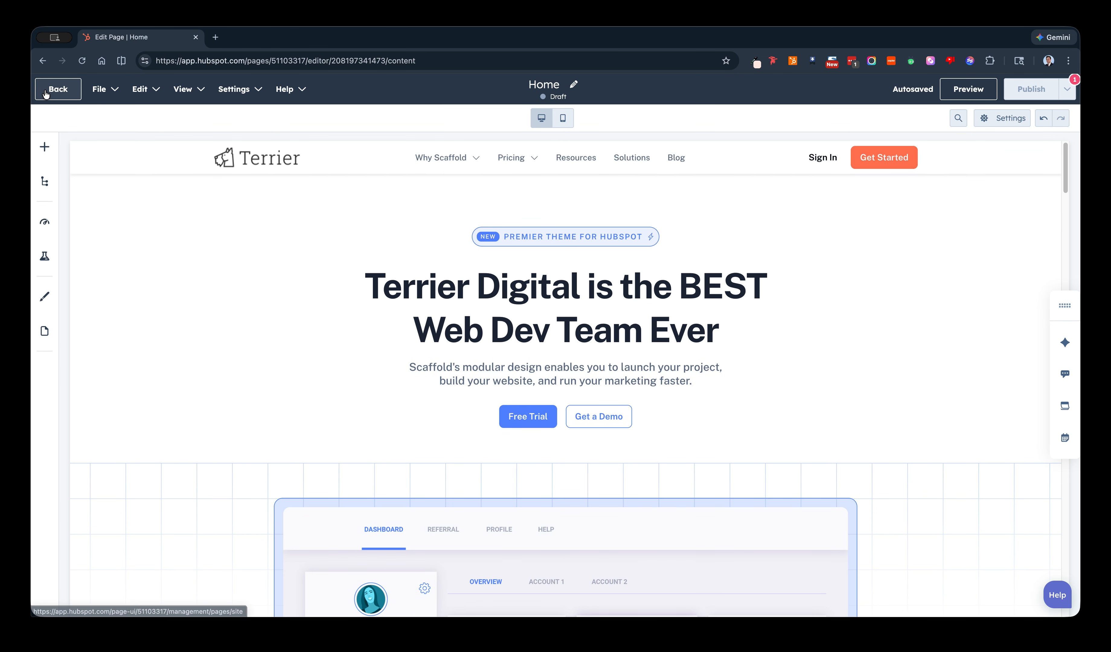
Open the page settings from the publishing requirement and set the page title to "Homepage | Scaffold Demo".
{"action": "mouse_move", "coordinate": [1041, 95]}
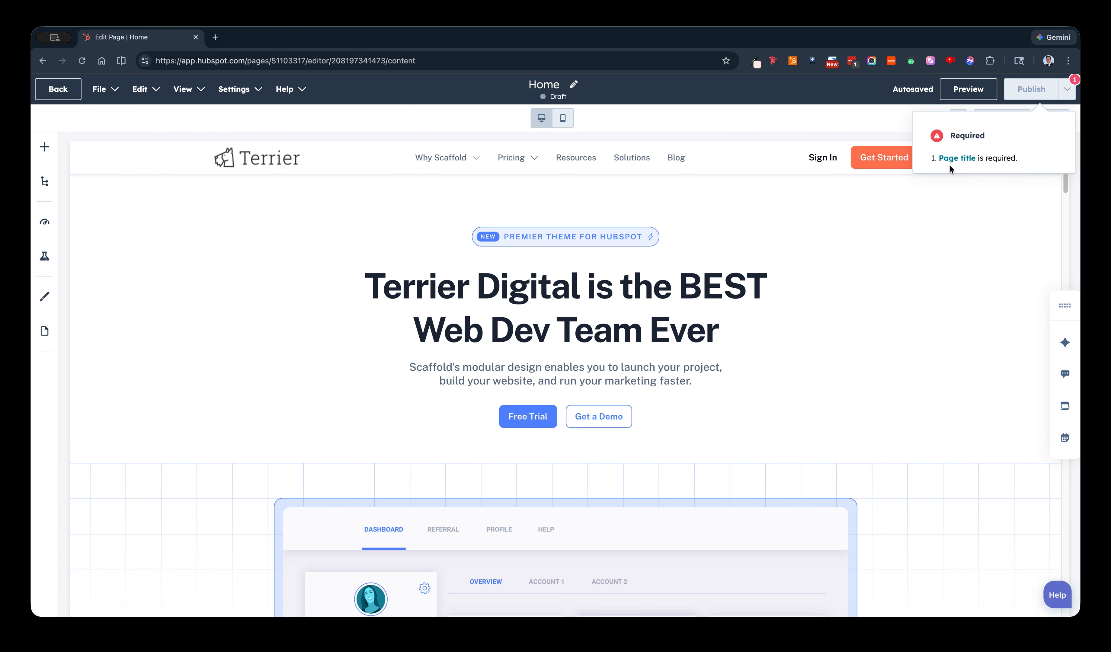
{"action": "left_click", "coordinate": [958, 155]}
{"action": "left_click", "coordinate": [556, 256]}
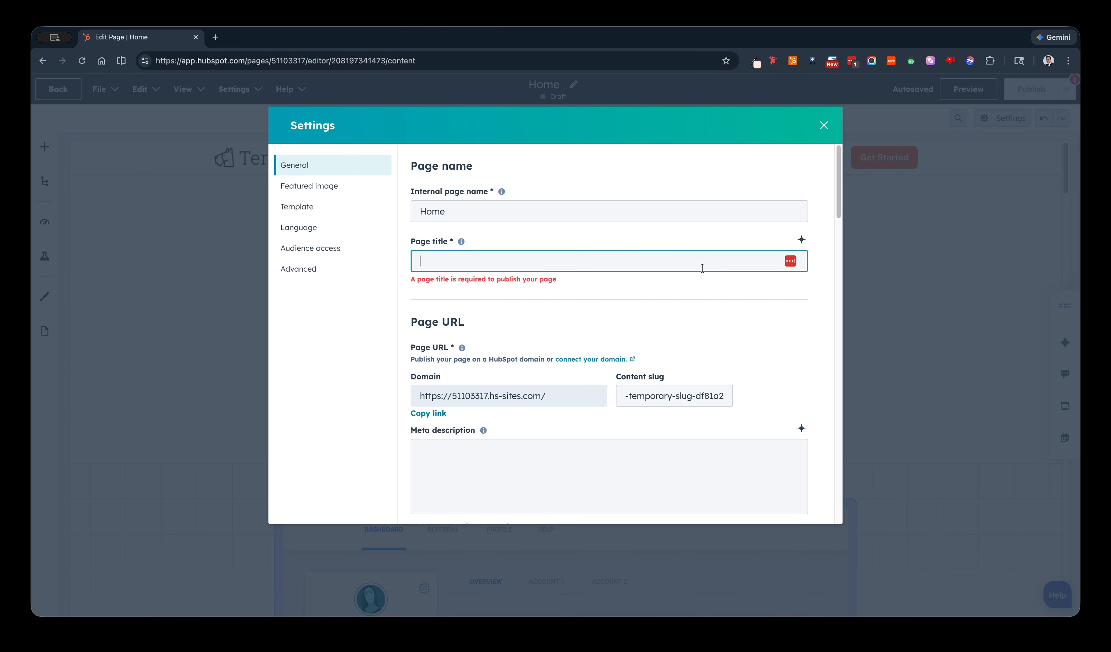
{"action": "type", "text": "Scaff"}
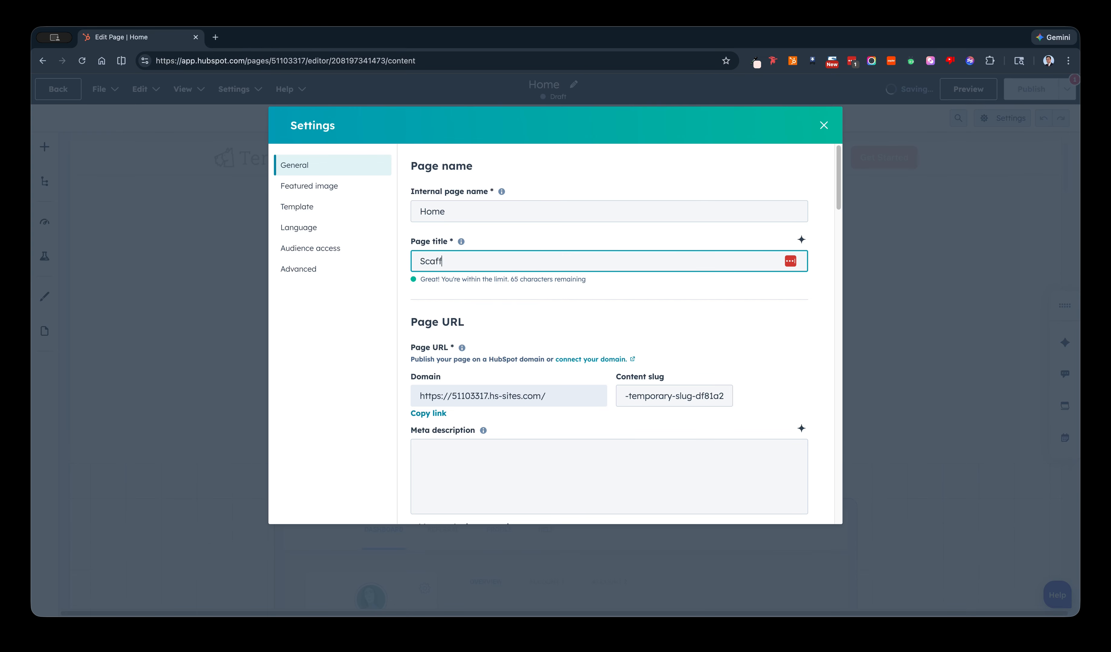
{"action": "type", "text": "old DEmo"}
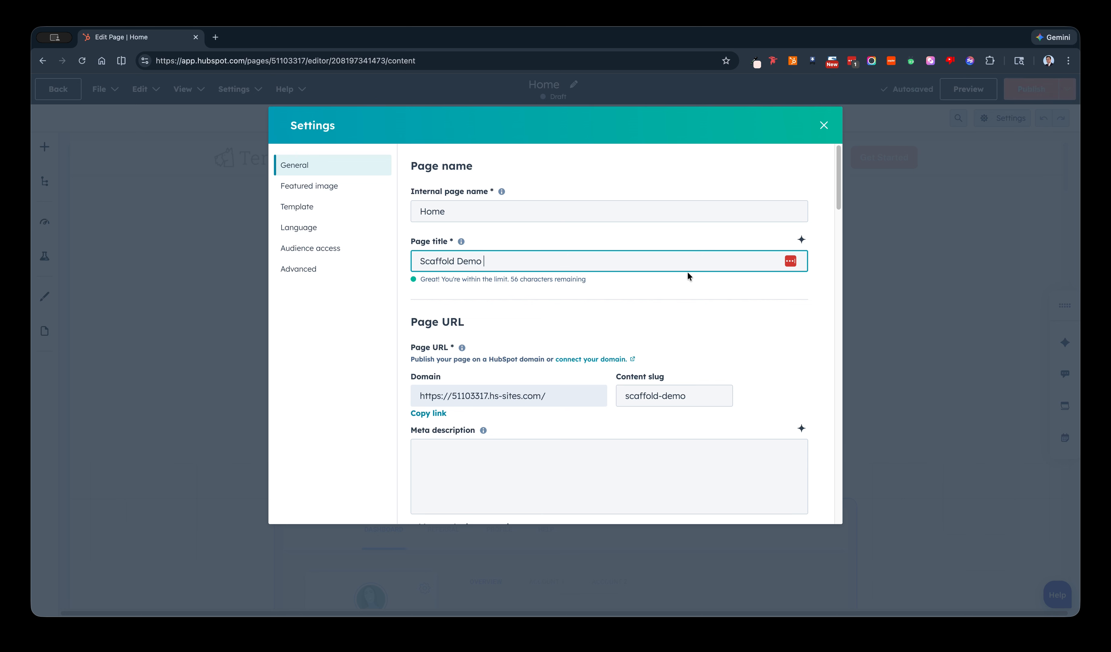
{"action": "left_click", "coordinate": [418, 262]}
{"action": "type", "text": "Homepage "}
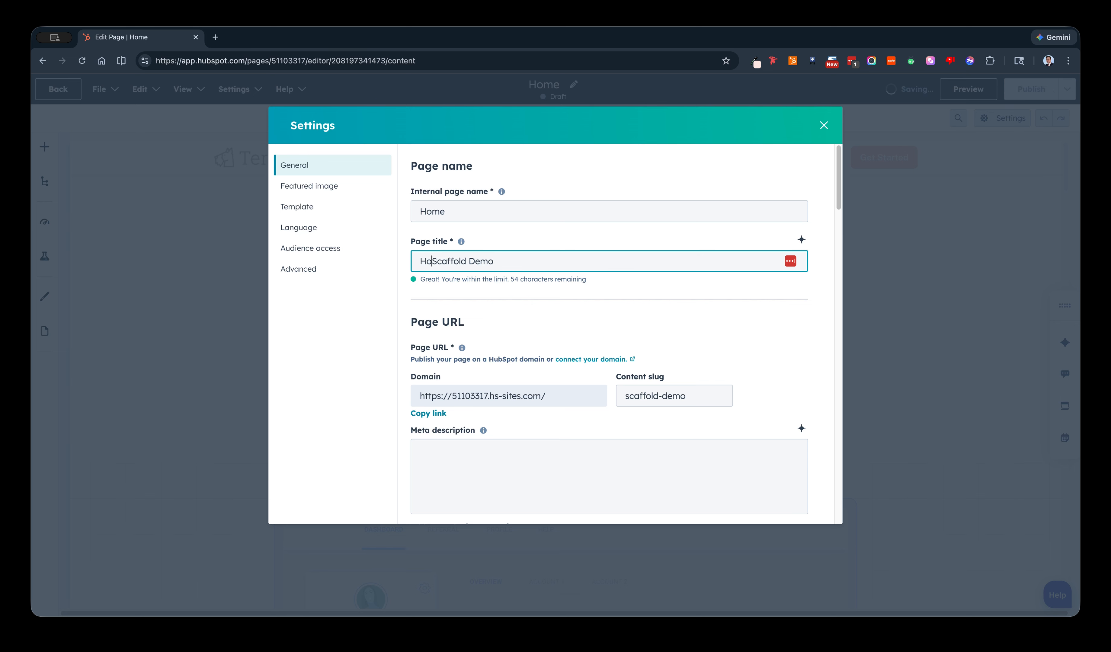
{"action": "type", "text": "|"}
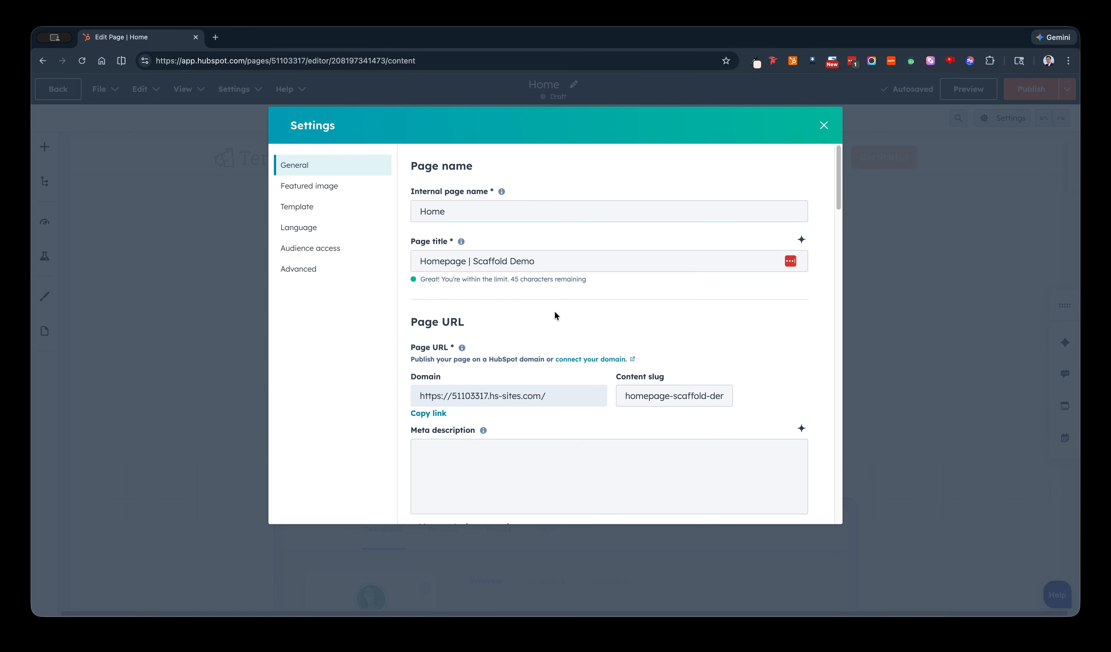
Look over the page URL, meta description and featured image settings, then close the settings and publish the Home page.
{"action": "scroll", "coordinate": [600, 320], "scroll_direction": "down", "scroll_amount": 3}
{"action": "left_click", "coordinate": [489, 333]}
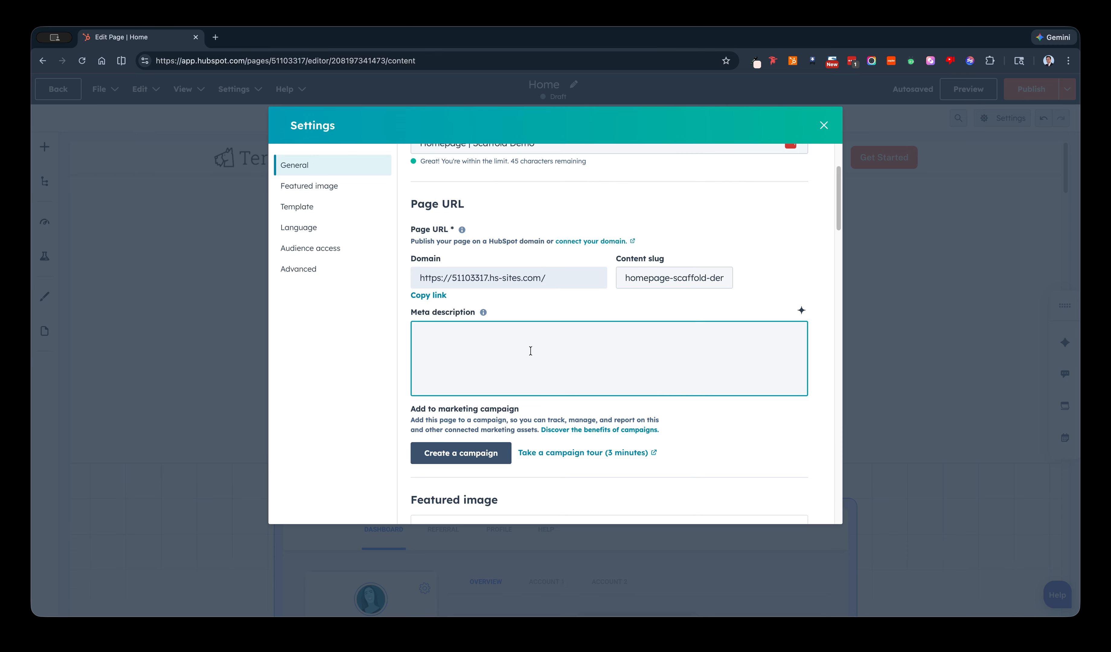
{"action": "scroll", "coordinate": [563, 346], "scroll_direction": "down", "scroll_amount": 5}
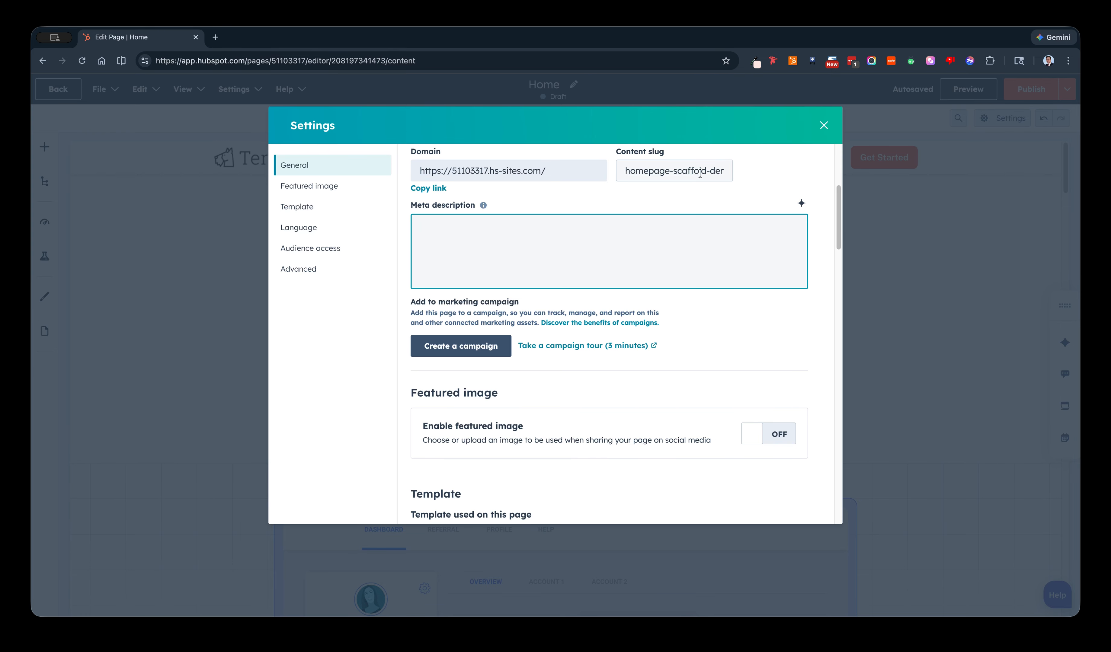
{"action": "left_click", "coordinate": [823, 125]}
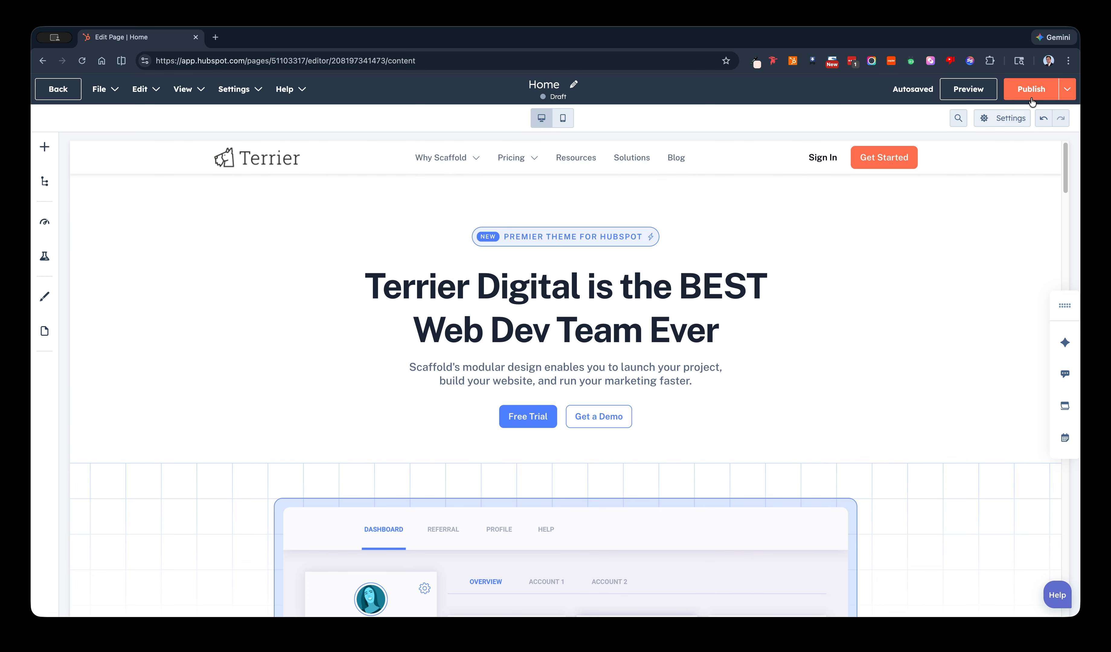
{"action": "left_click", "coordinate": [1029, 92]}
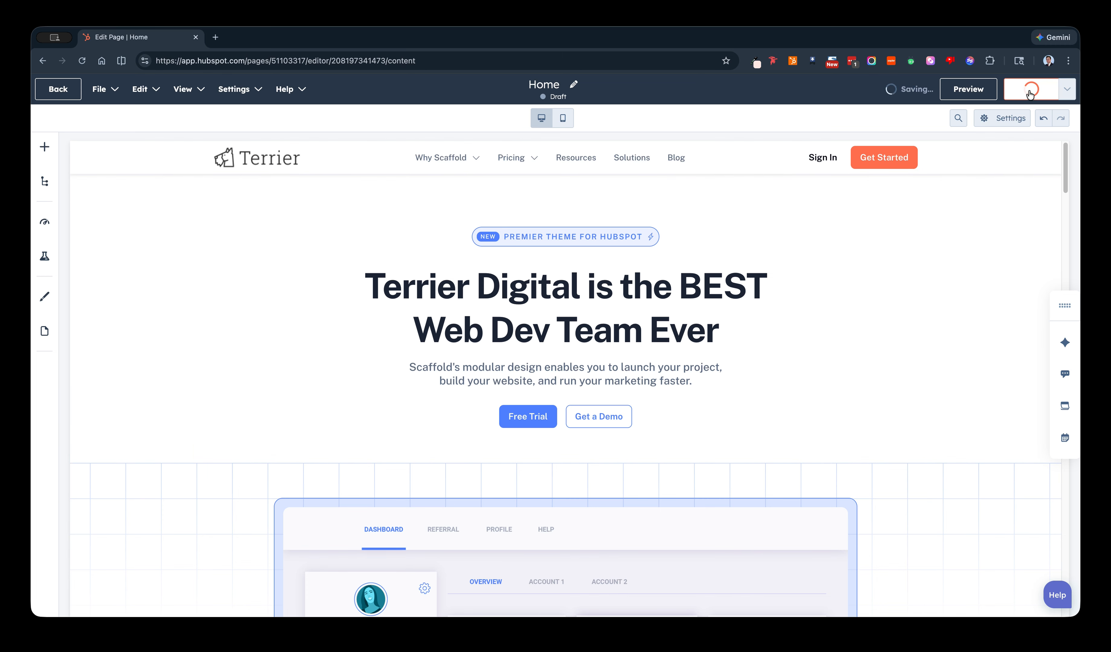